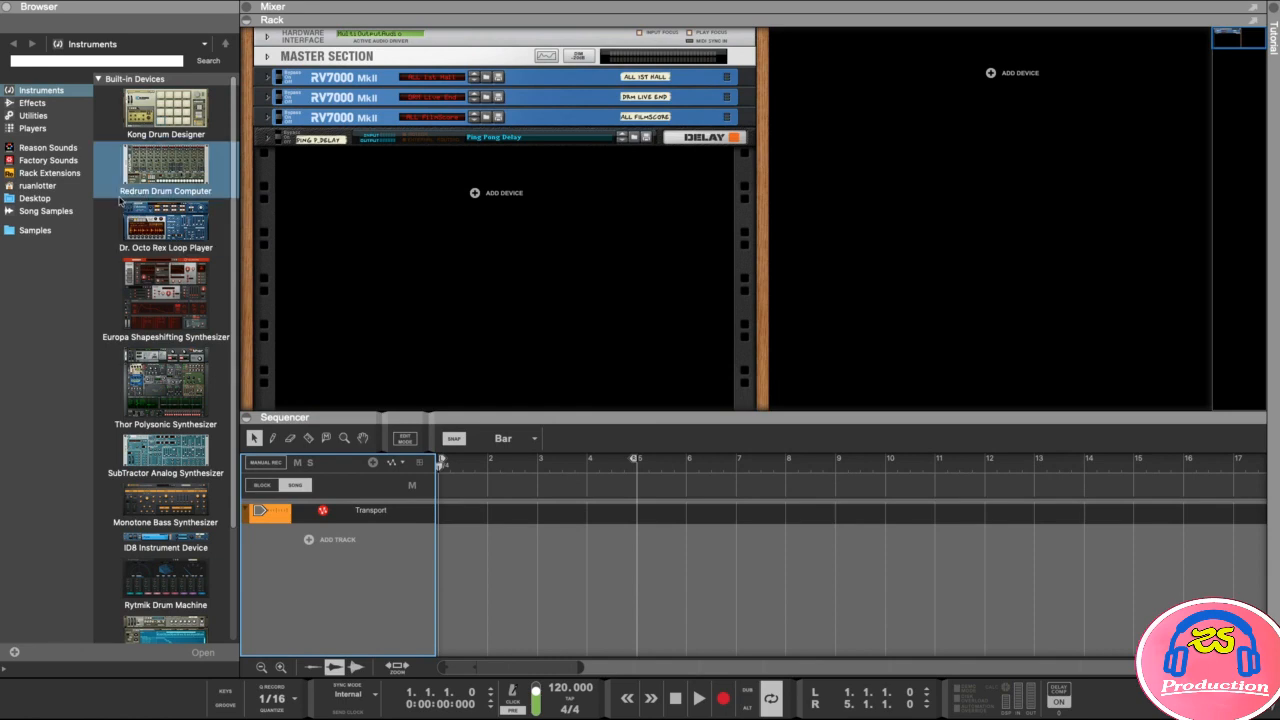
Add a Redrum Drum Computer to the rack and load the House Kit 03 patch into it.
drag(153, 173, 480, 196)
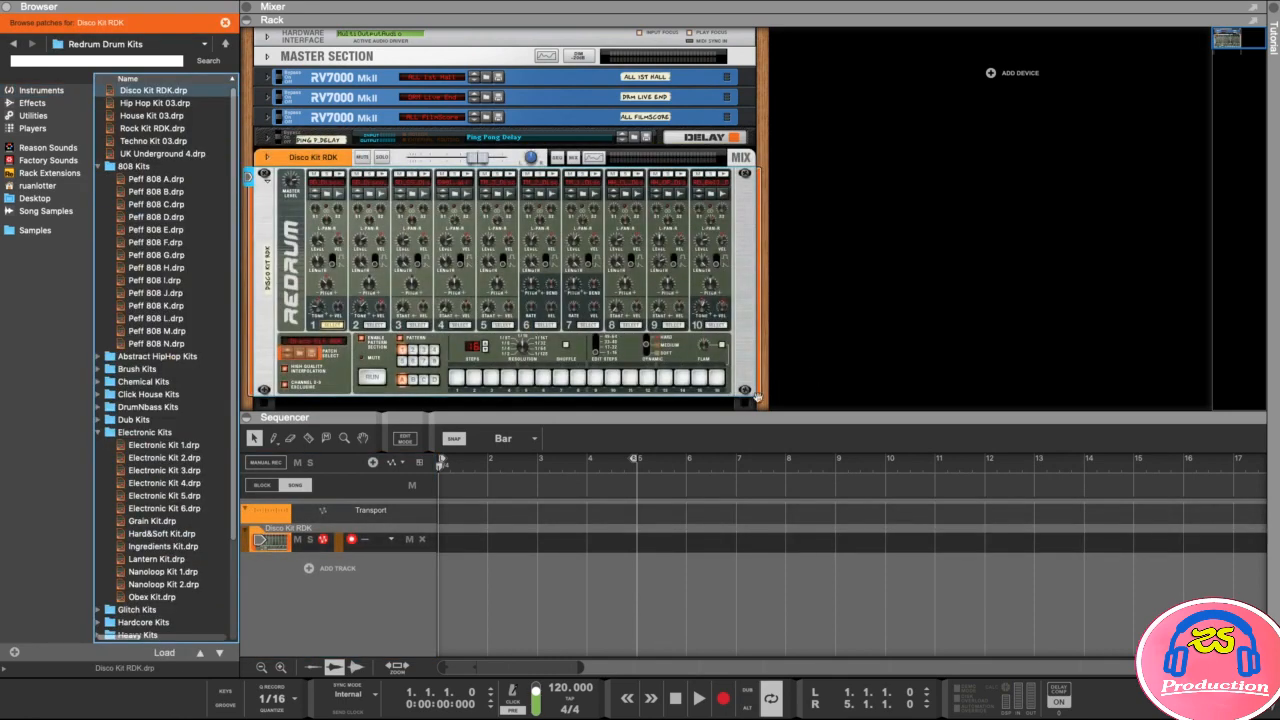
drag(716, 417, 719, 481)
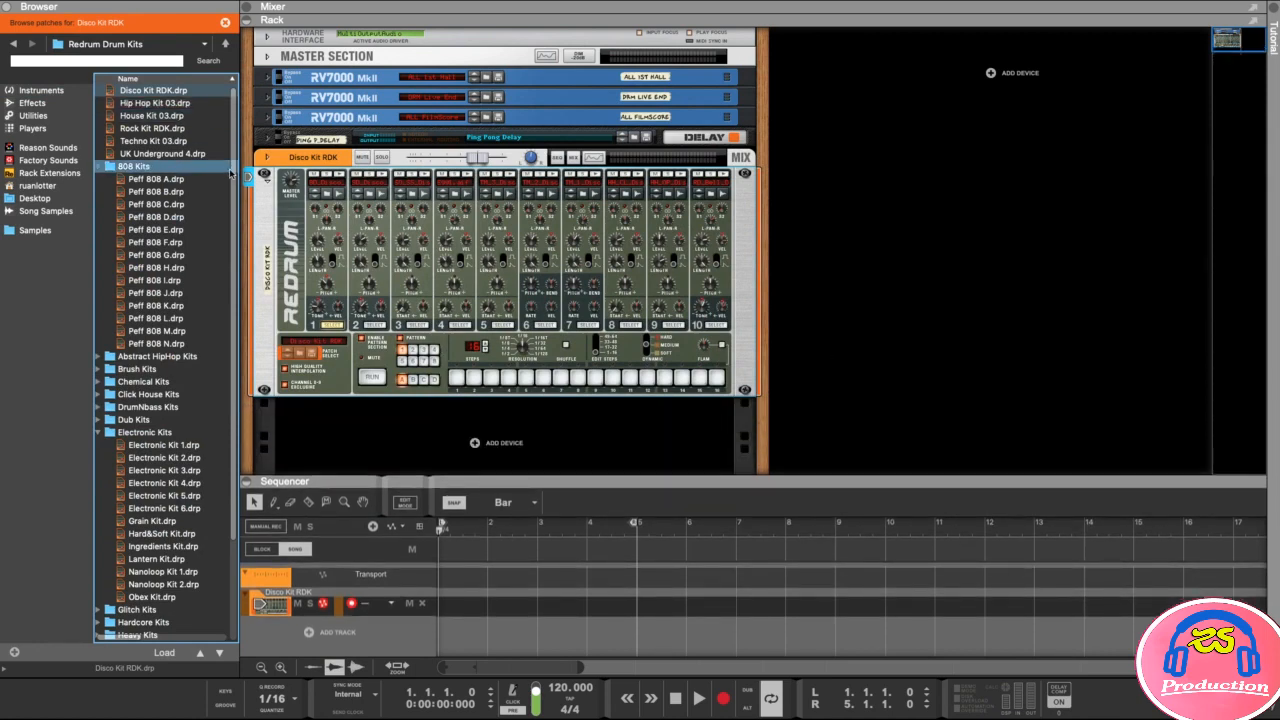
click(131, 116)
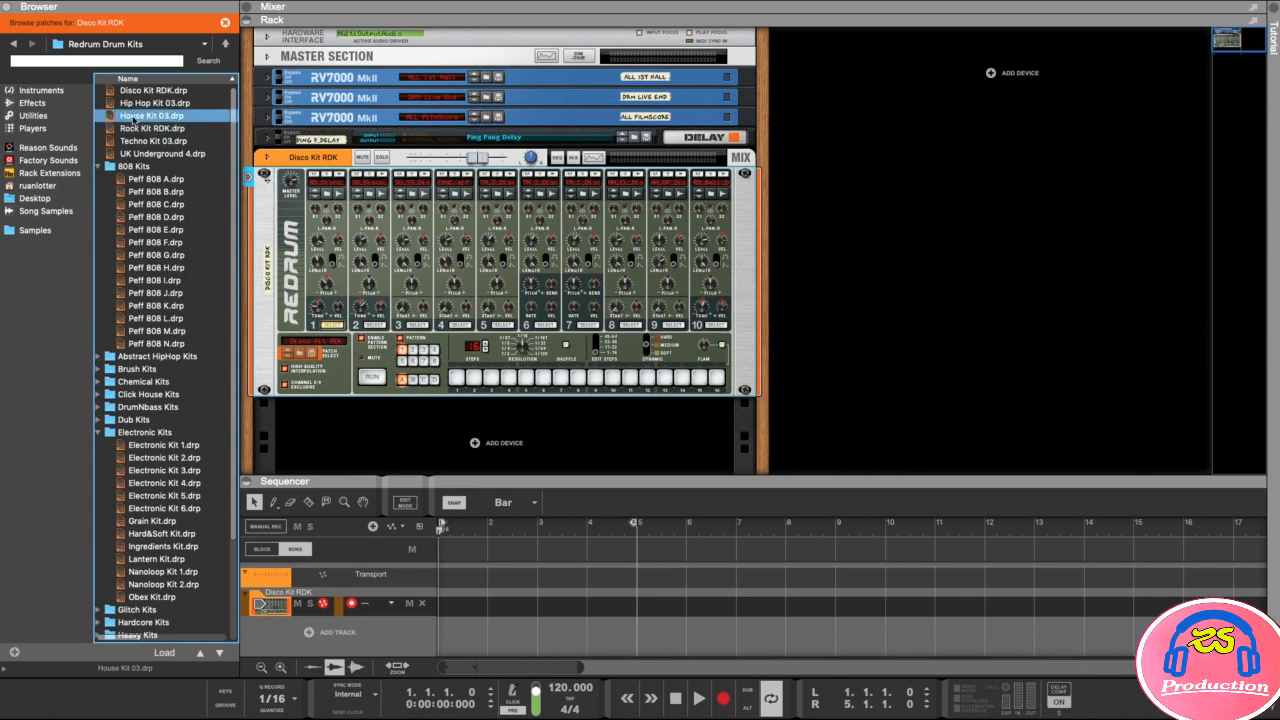
click(136, 119)
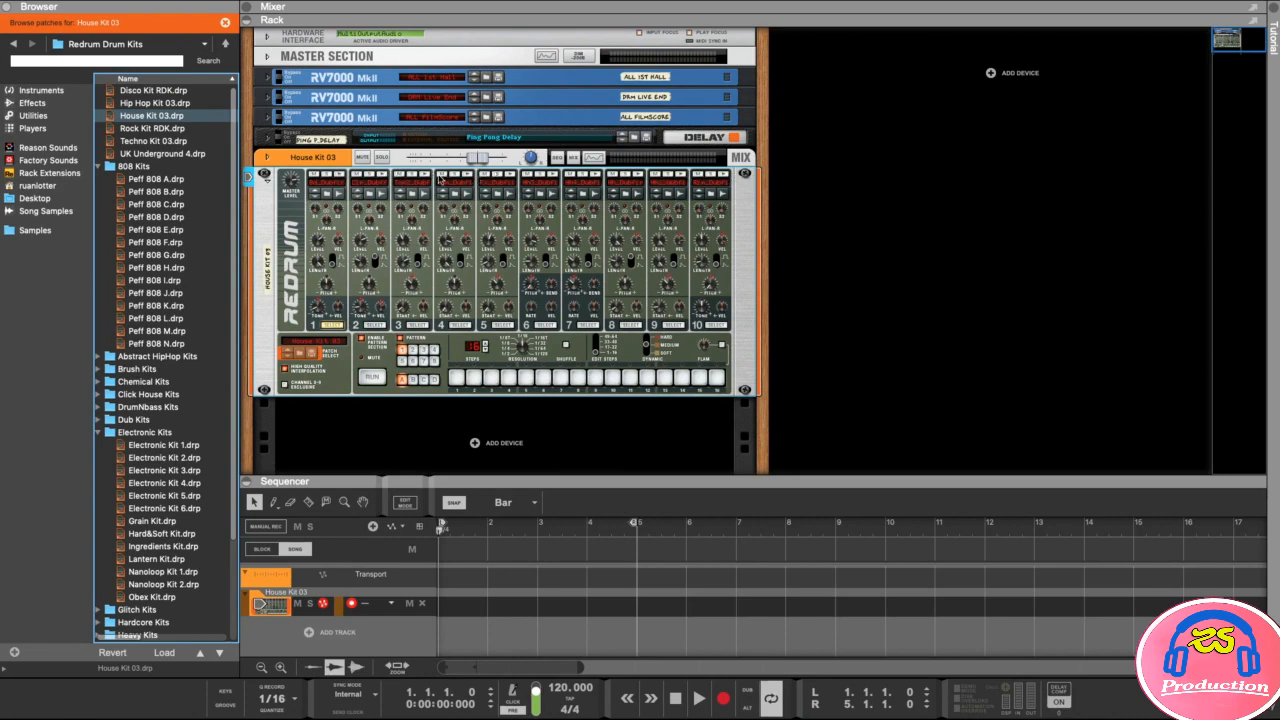
Audition the sounds of Redrum drum channels 1 through 10.
click(340, 178)
click(383, 176)
click(426, 176)
click(468, 176)
click(511, 176)
click(553, 176)
click(596, 176)
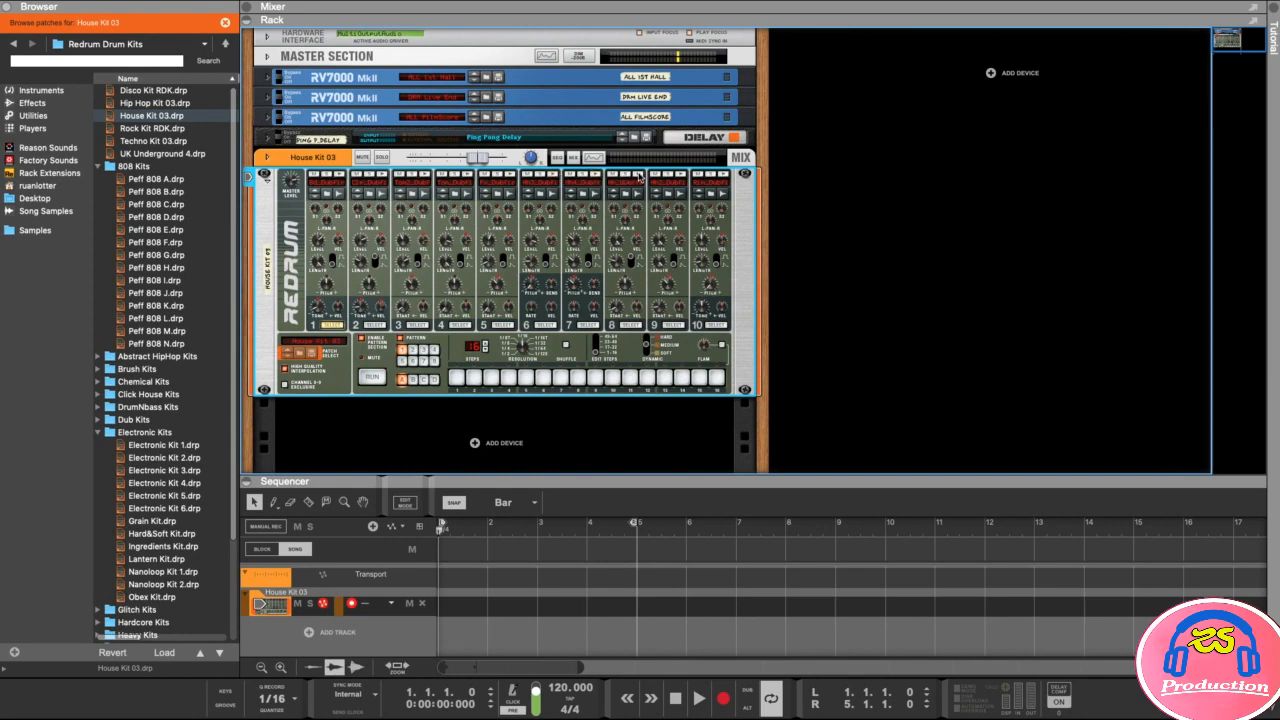
click(688, 178)
click(718, 180)
click(722, 175)
click(511, 176)
scroll(835, 280, down, 1)
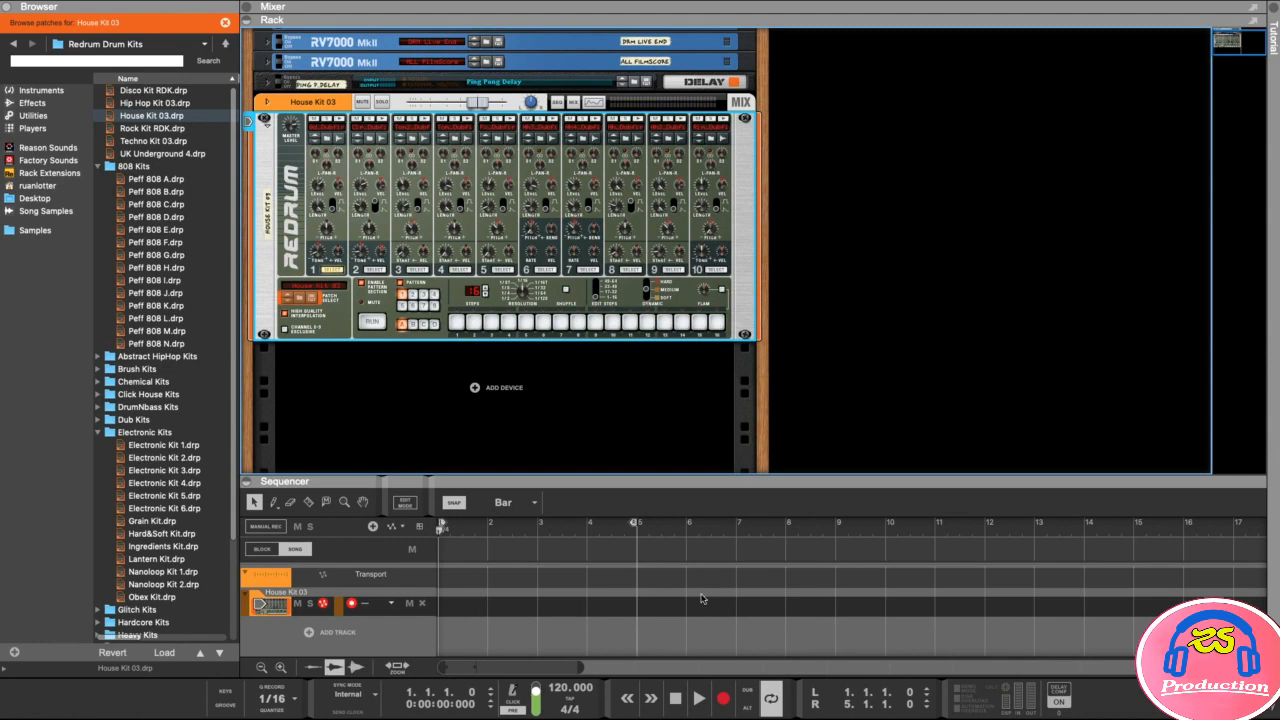
Audition drum channel 1 and switch the selection among channels 1, 2 and 3, ending on channel 1.
drag(562, 476, 560, 412)
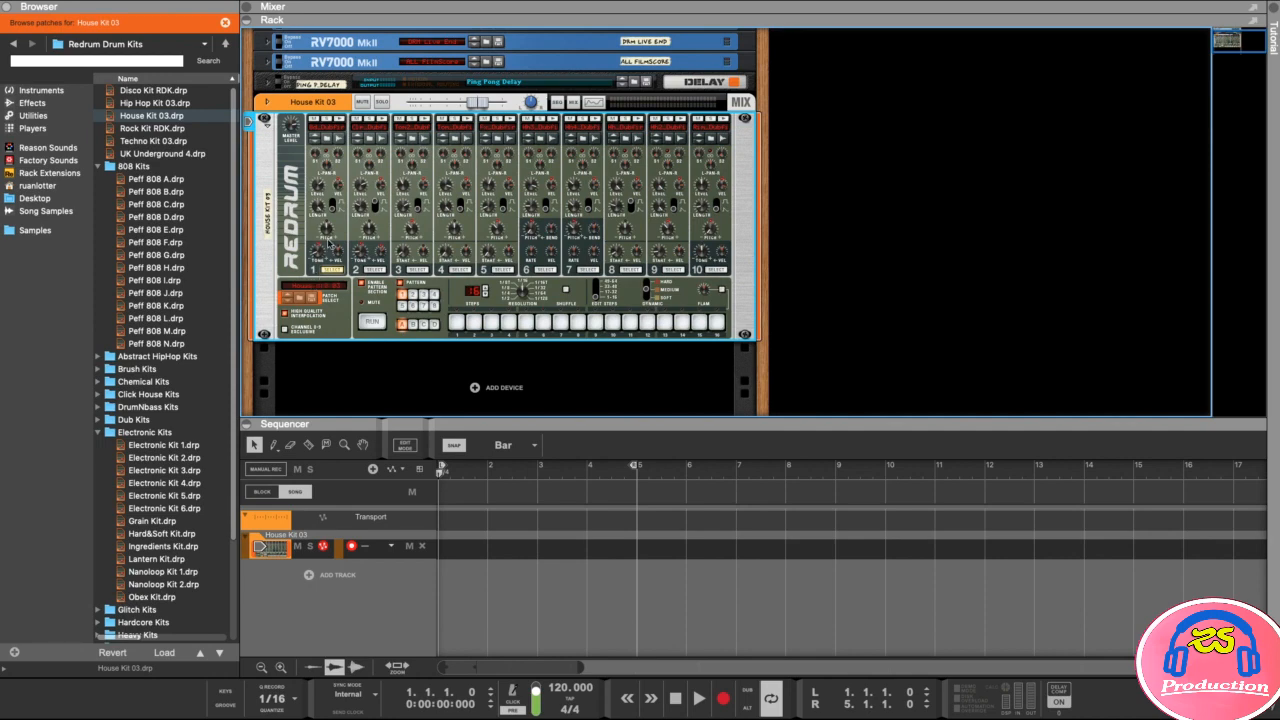
click(340, 122)
click(340, 122)
click(340, 122)
click(376, 270)
click(422, 271)
click(372, 272)
click(332, 272)
click(380, 272)
click(333, 271)
click(418, 271)
click(375, 271)
click(332, 271)
Program drum channel 1 hits on steps 1, 5, 9 and 13 and run the pattern to check it.
click(457, 322)
click(525, 322)
click(596, 322)
click(664, 322)
click(372, 322)
click(372, 322)
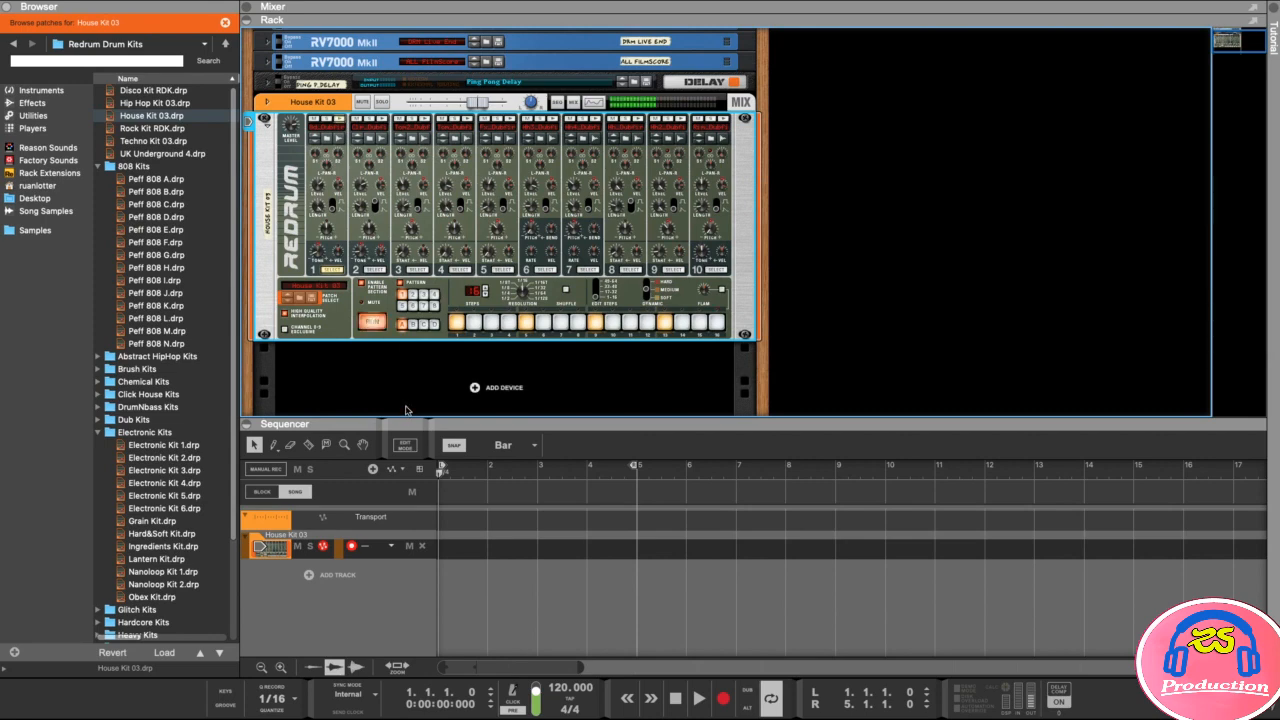
click(372, 321)
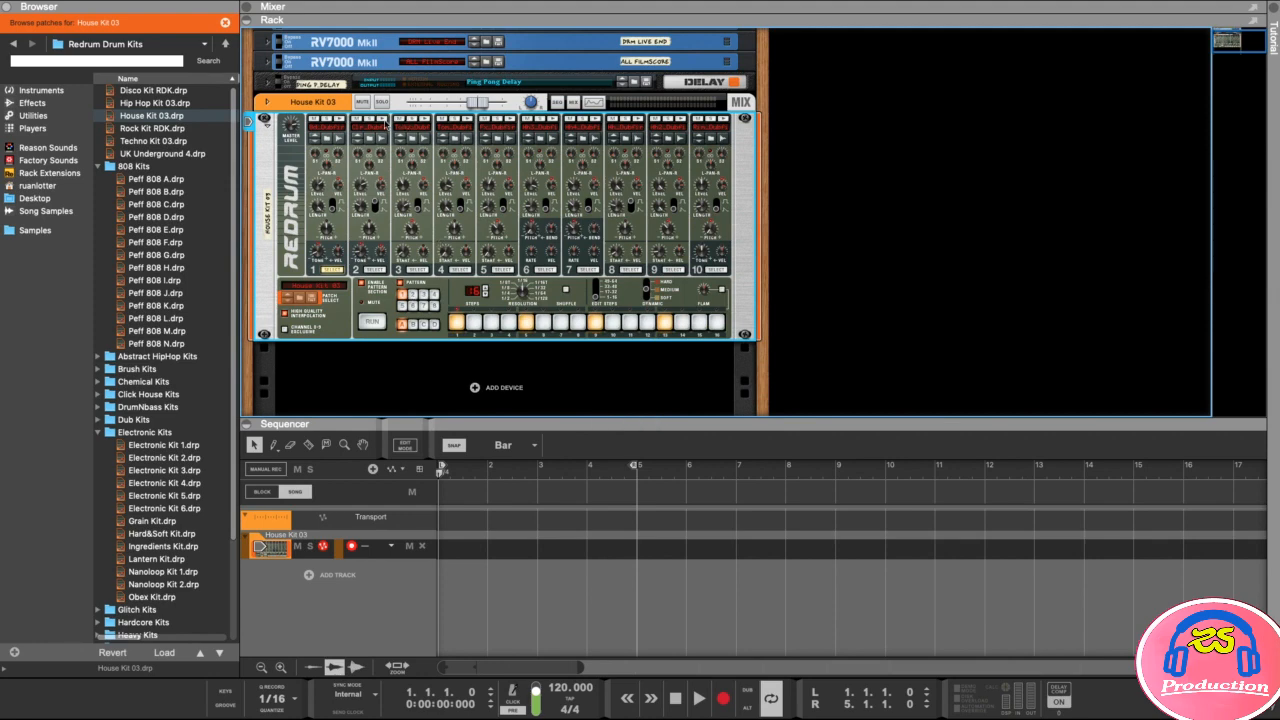
Audition drum channels 9, 10, 8 and 7 to choose the next sound.
click(682, 120)
click(724, 120)
click(639, 120)
click(596, 121)
click(596, 121)
click(596, 121)
click(596, 121)
click(596, 121)
Select drum channel 7, program hits on steps 3, 7, 11 and 15, and run the pattern to check it.
click(587, 270)
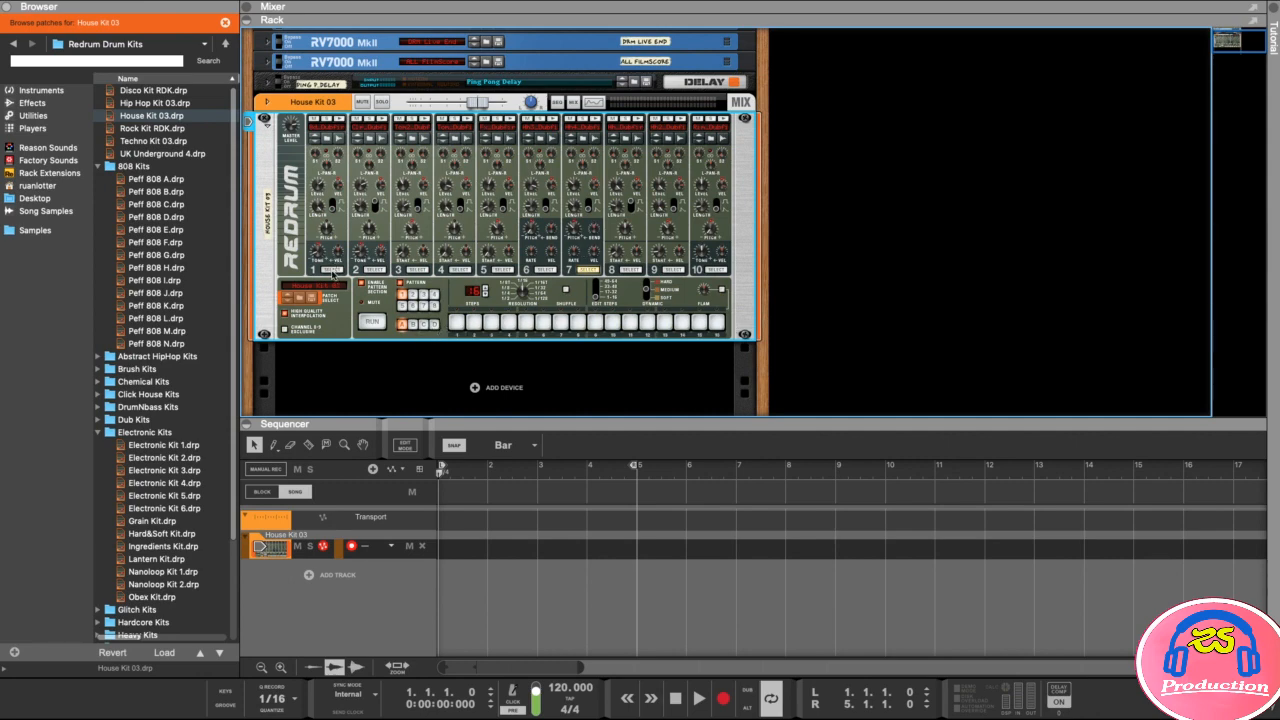
click(330, 270)
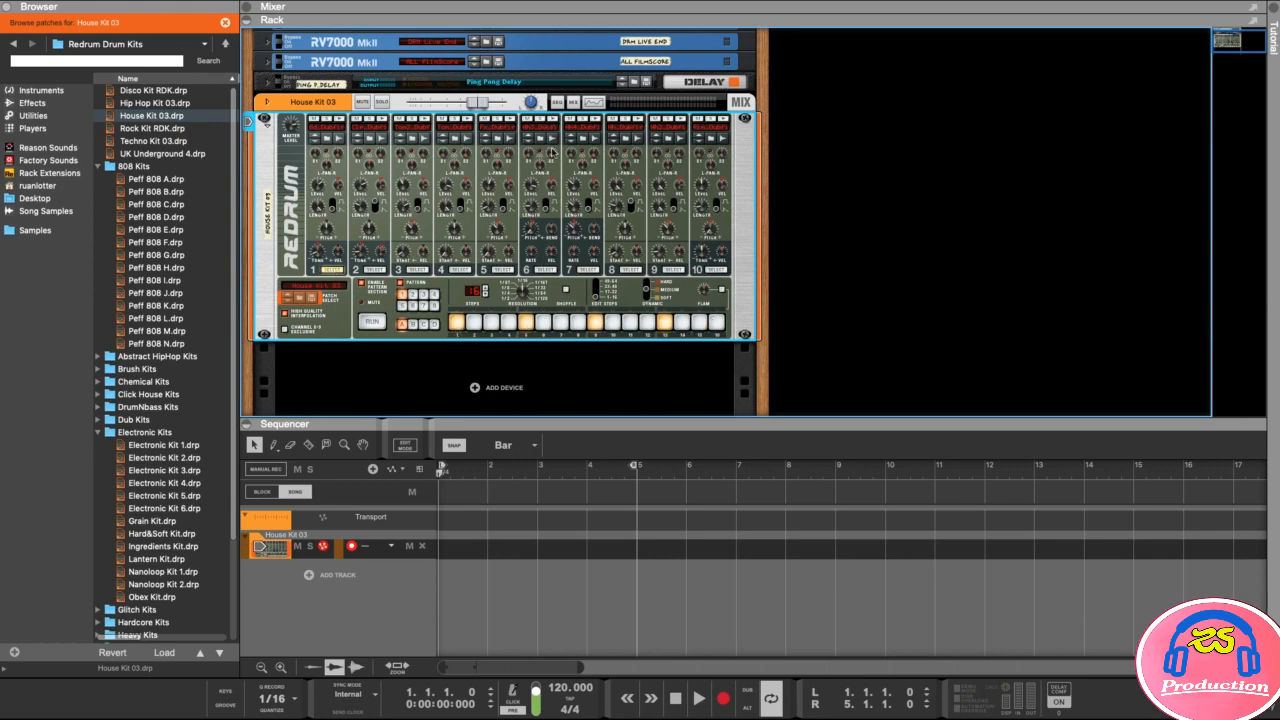
click(587, 270)
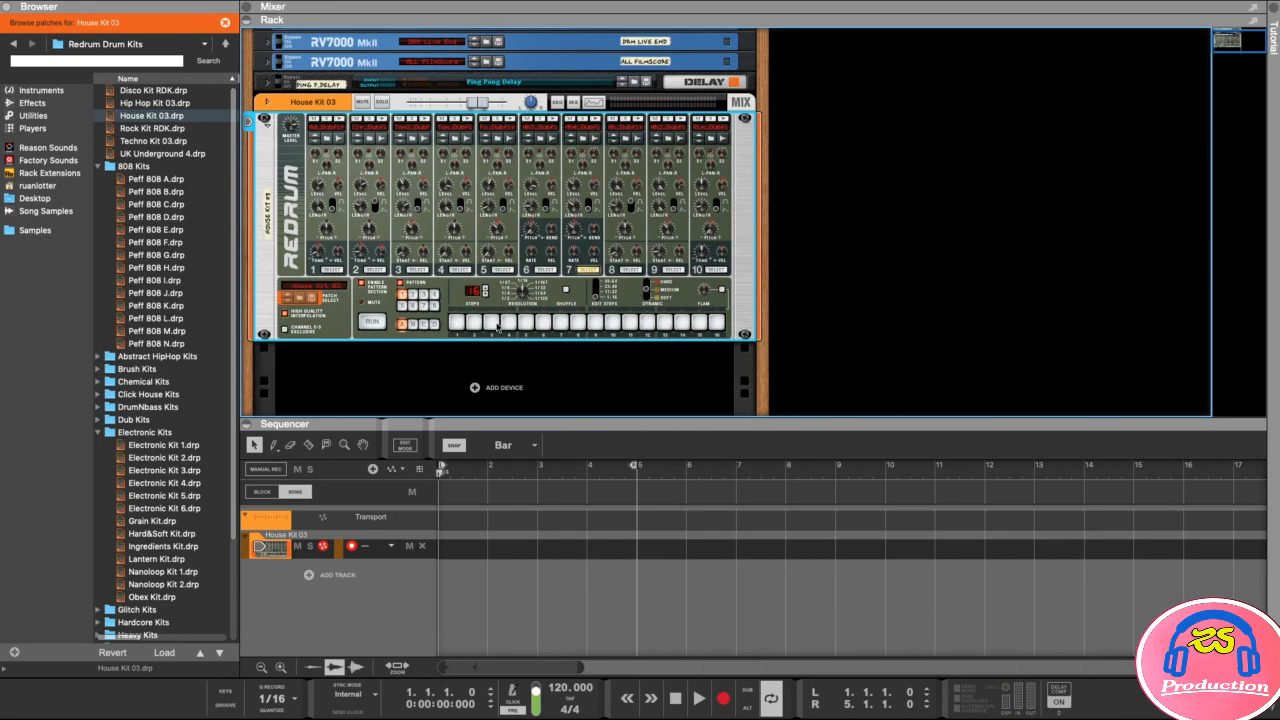
click(492, 323)
click(562, 322)
click(631, 322)
click(702, 323)
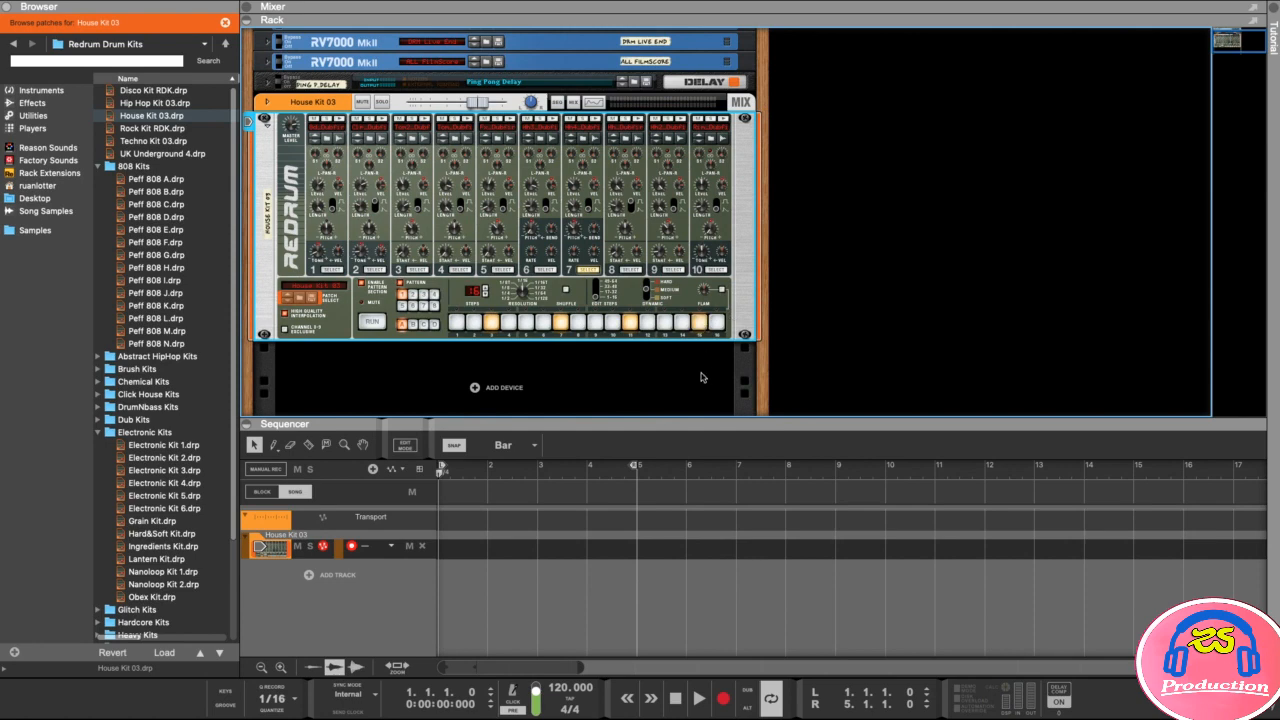
click(372, 323)
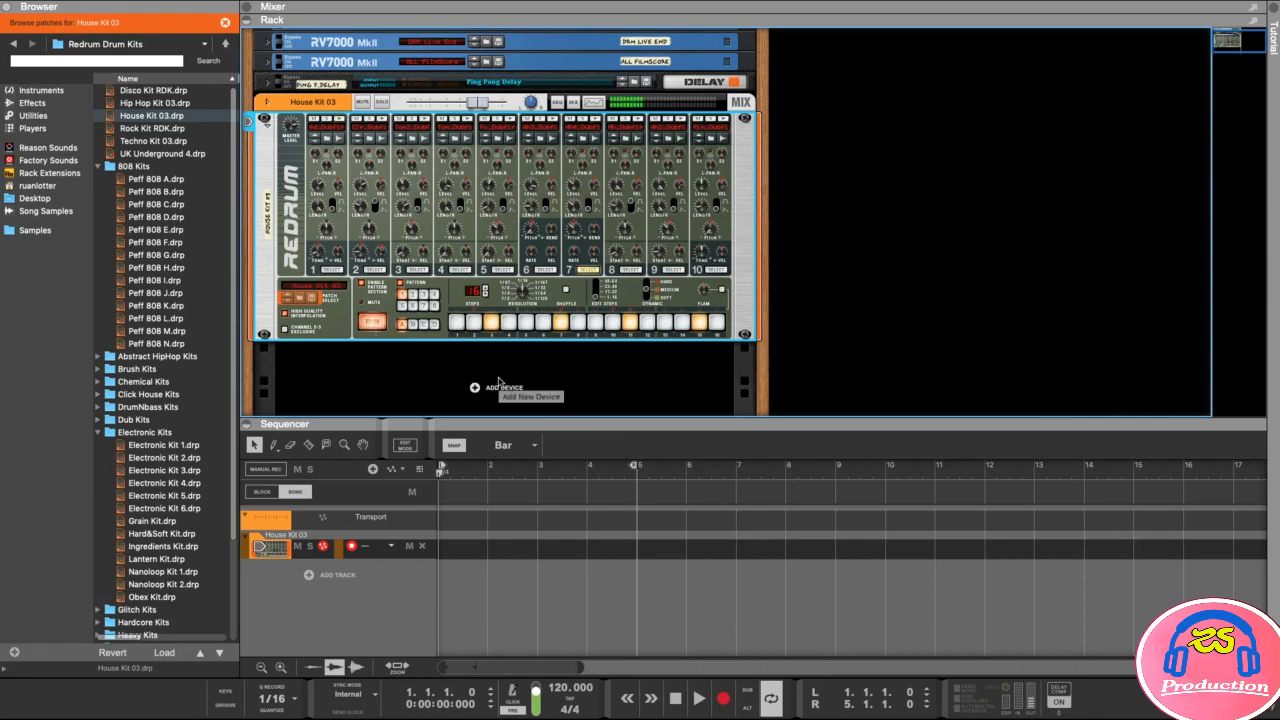
click(372, 321)
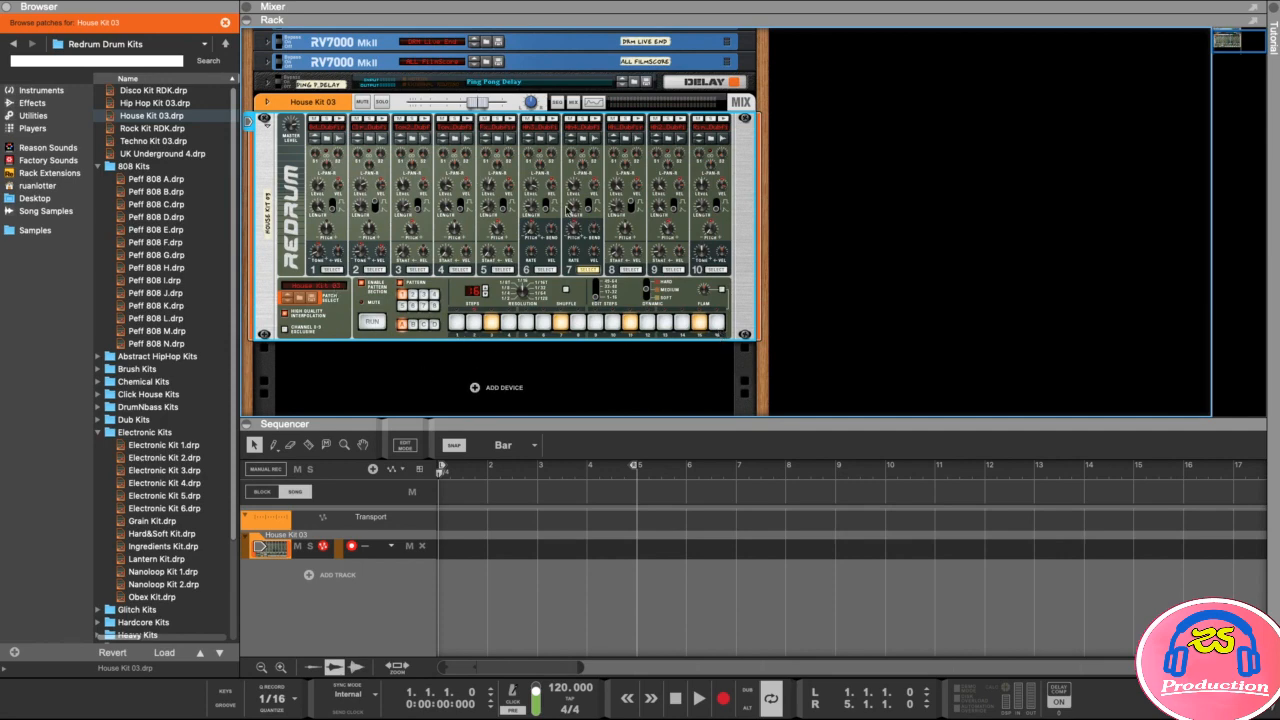
Audition drum channels 8 and 9 and select channel 8 for programming.
click(639, 119)
click(681, 120)
click(631, 270)
click(639, 121)
click(639, 121)
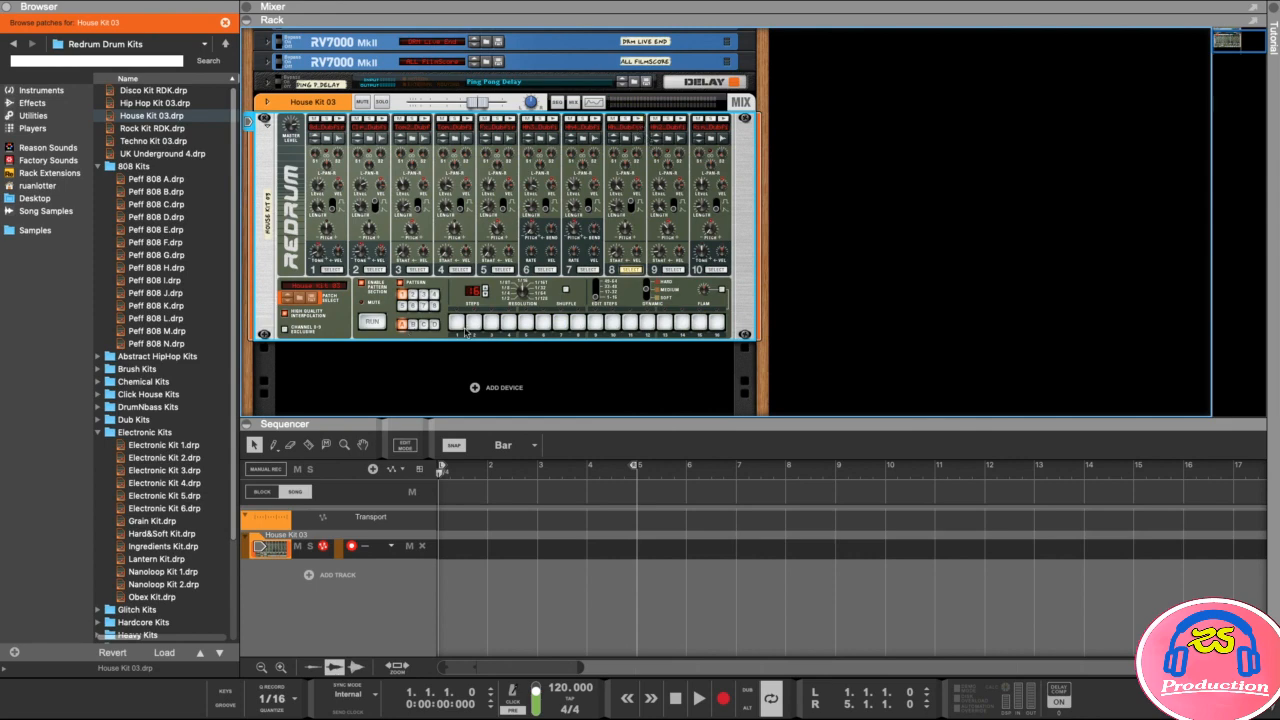
Program channel 8 hits on every odd step from 1 to 15 and run the pattern to check it.
click(458, 324)
click(491, 324)
click(525, 324)
click(560, 323)
click(594, 323)
click(629, 323)
click(664, 323)
click(699, 323)
click(372, 321)
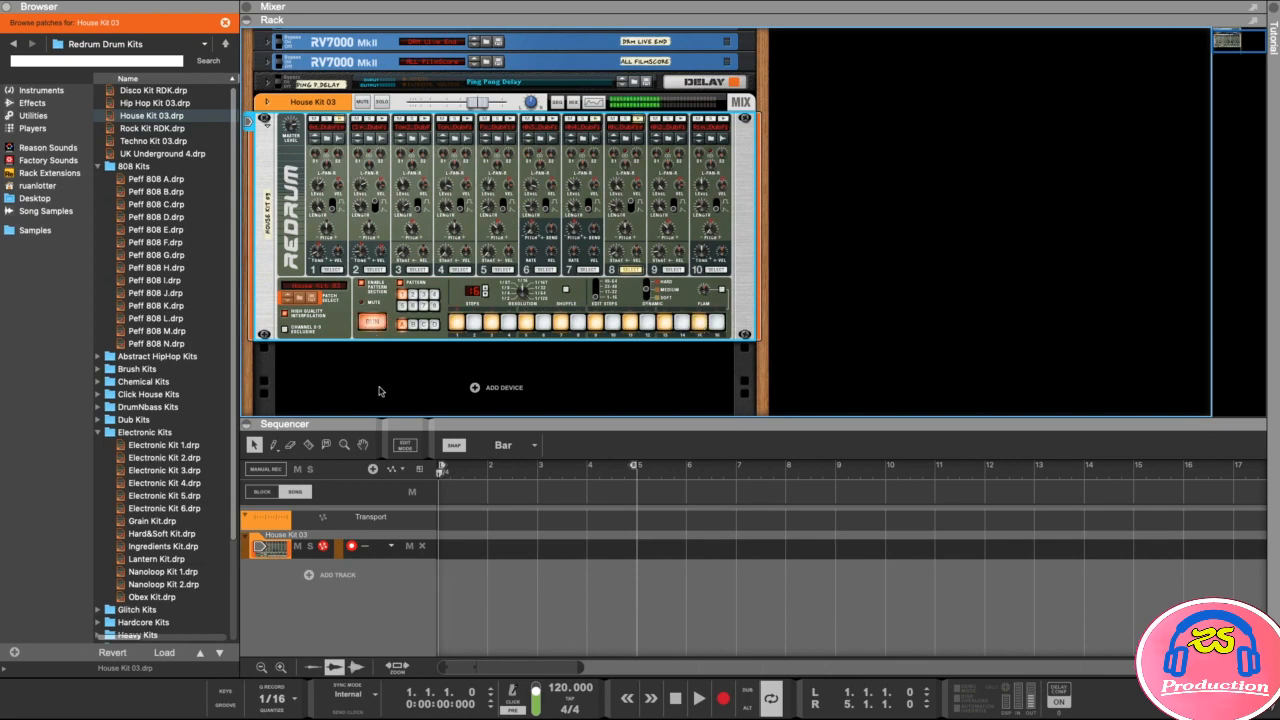
click(371, 321)
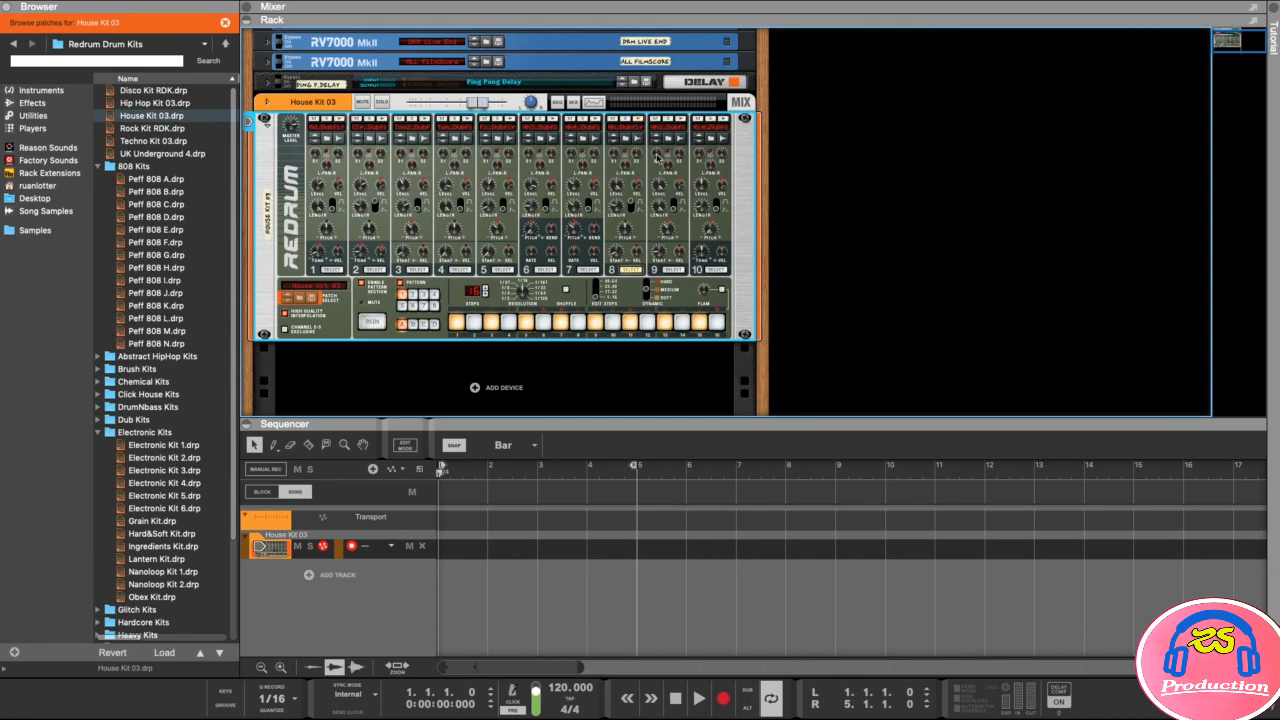
Audition drum channels 10 down to 5, then listen to channel 6 again.
click(724, 119)
click(723, 119)
click(680, 119)
click(637, 120)
click(594, 120)
click(552, 121)
click(511, 121)
click(553, 120)
click(553, 120)
click(553, 120)
Select drum channel 6, program hits on steps 5 and 13, and run the pattern to check it.
click(540, 270)
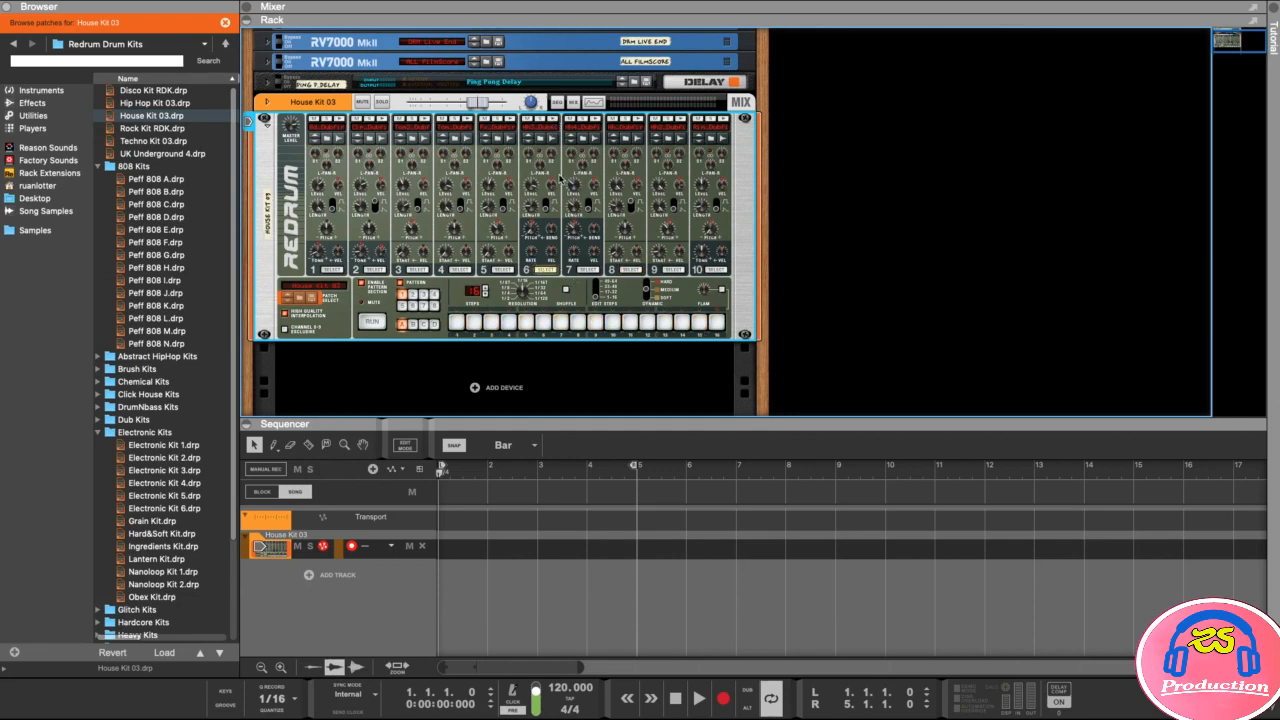
click(526, 322)
click(665, 322)
click(372, 322)
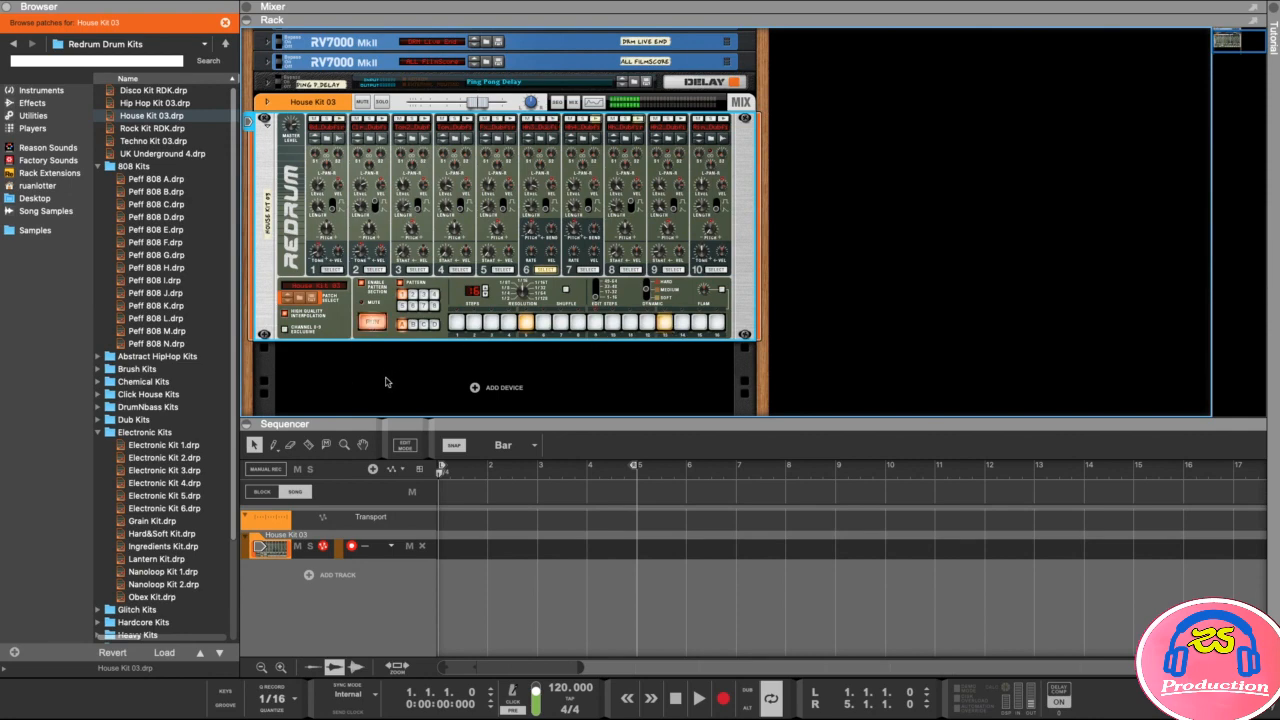
click(371, 322)
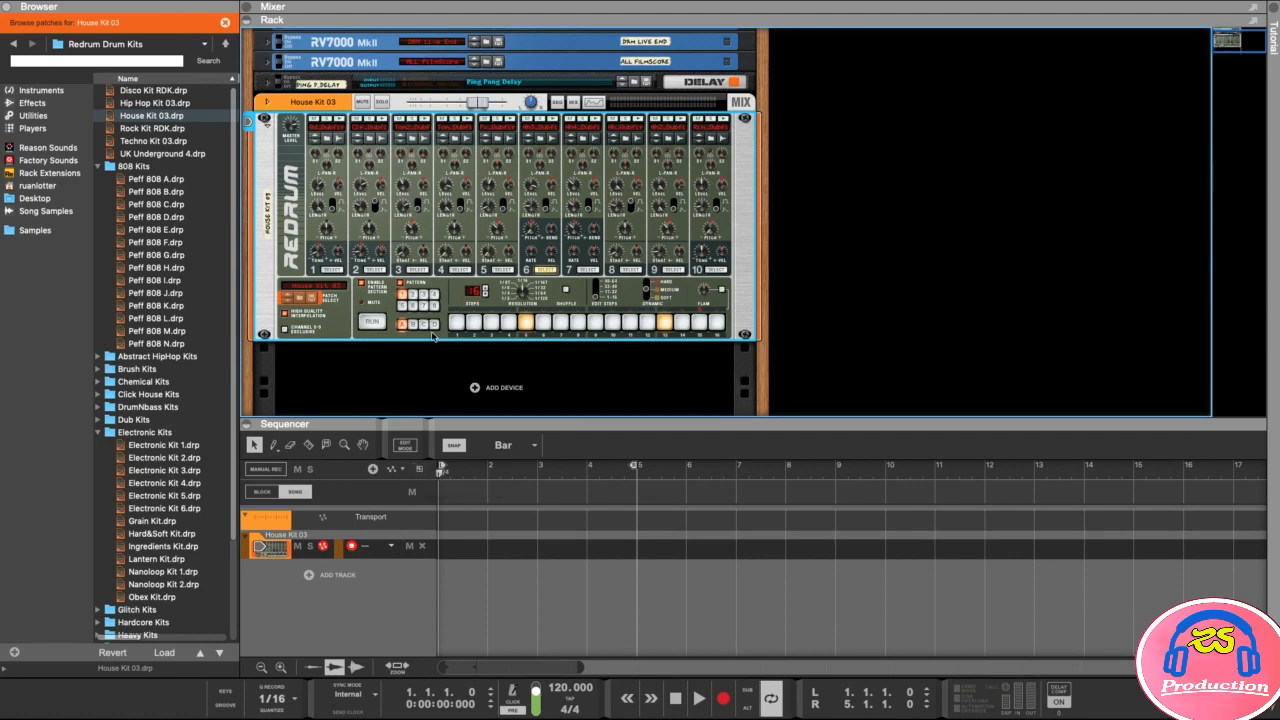
Create a Pattern Select lane on the House Kit 03 track and set the loop's right locator to bar 2.
click(420, 471)
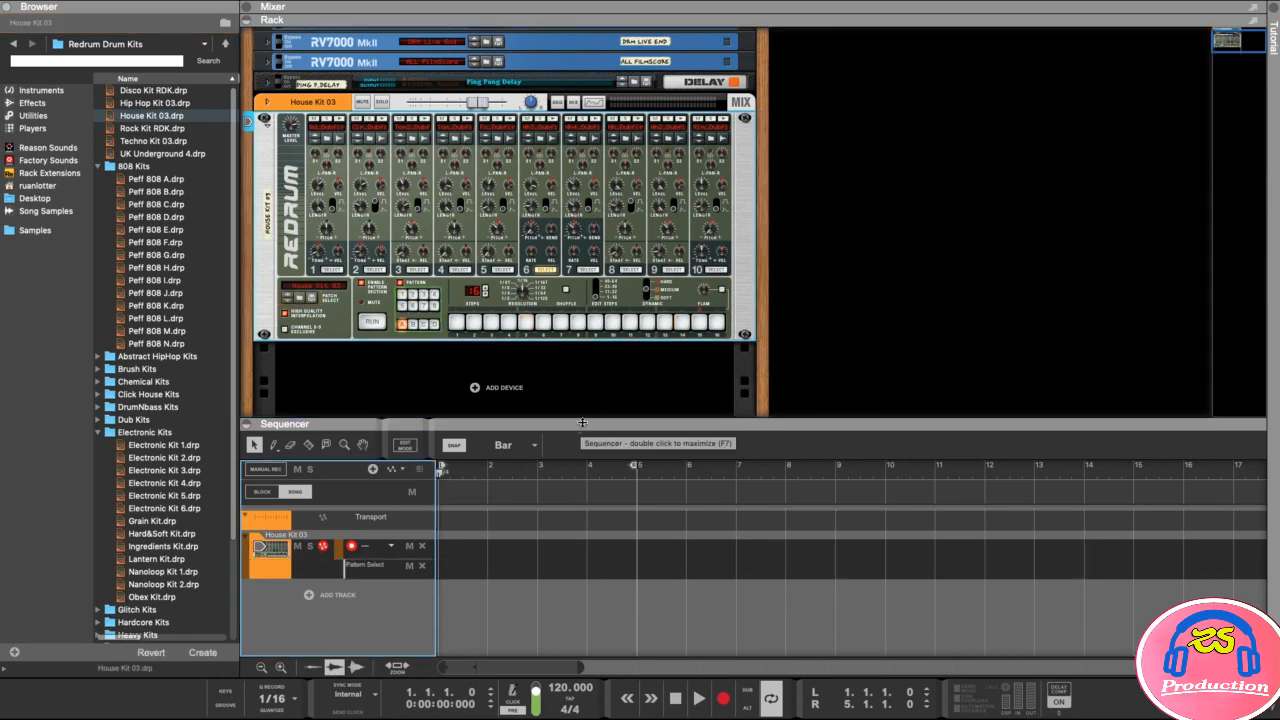
drag(582, 421, 585, 402)
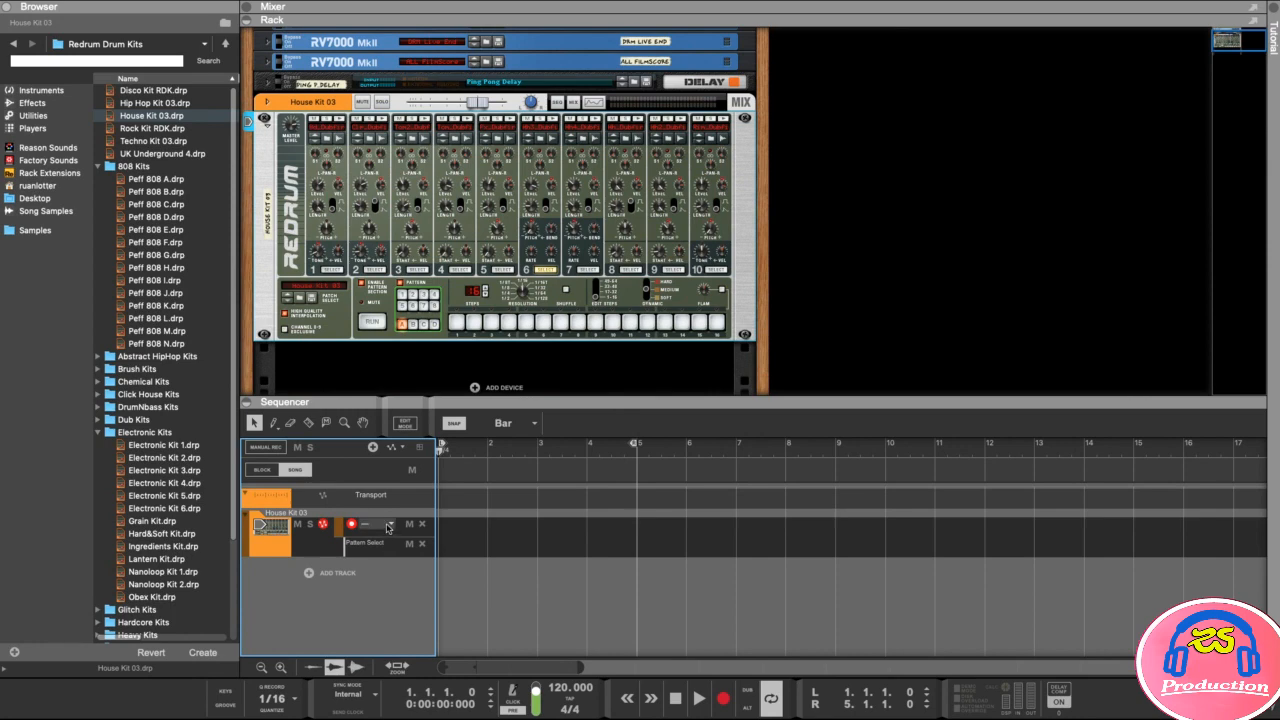
drag(636, 447, 487, 447)
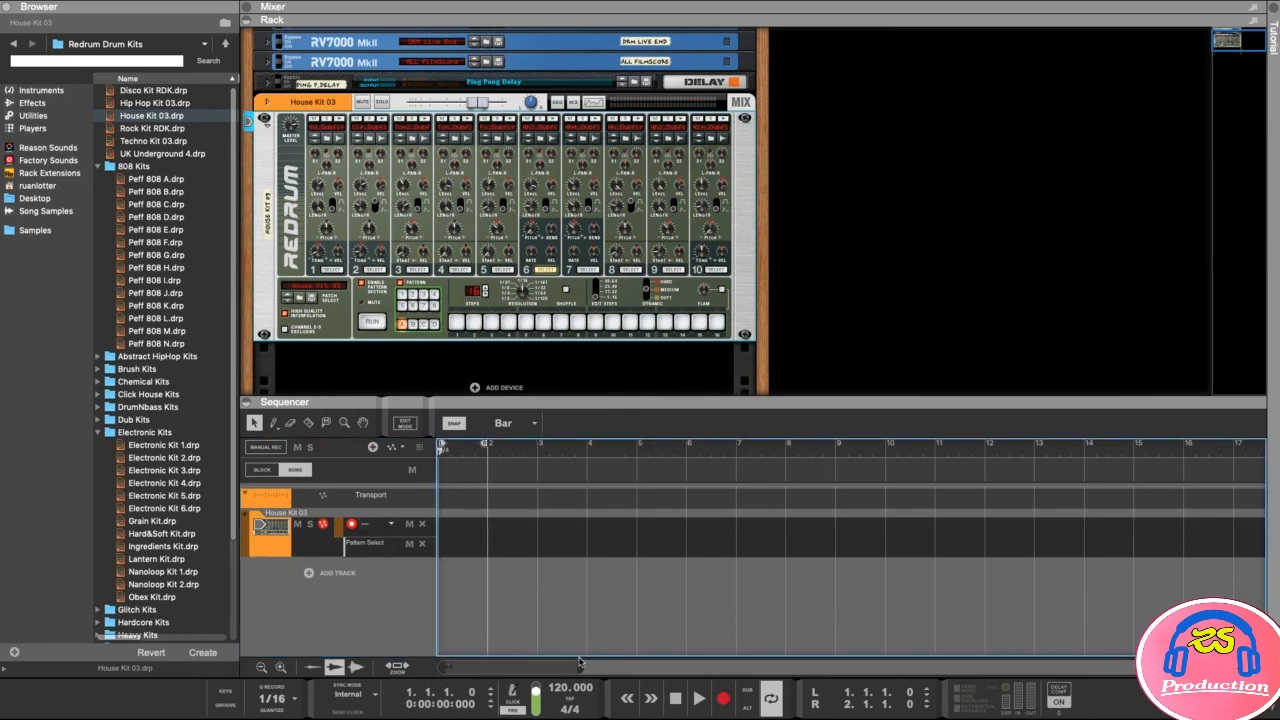
drag(580, 669, 487, 668)
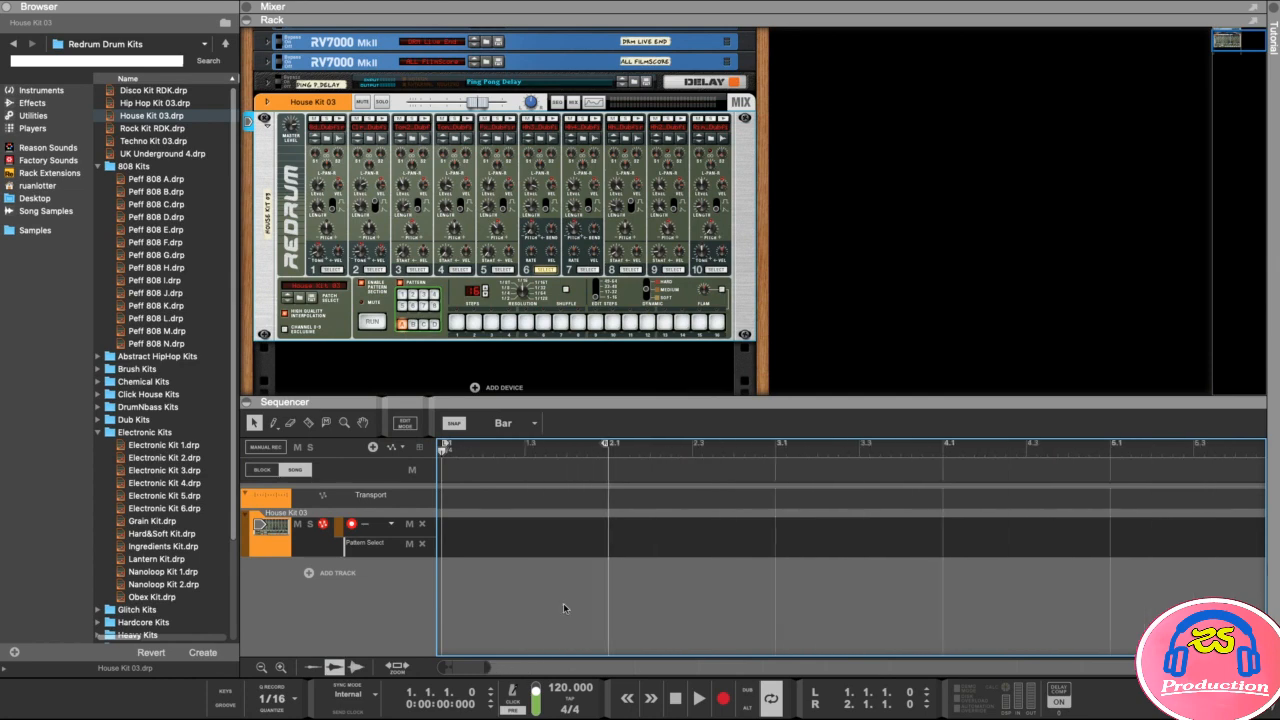
Insert a one-bar A1 pattern clip at bar 1 in the Pattern Select lane and play it back.
double_click(483, 551)
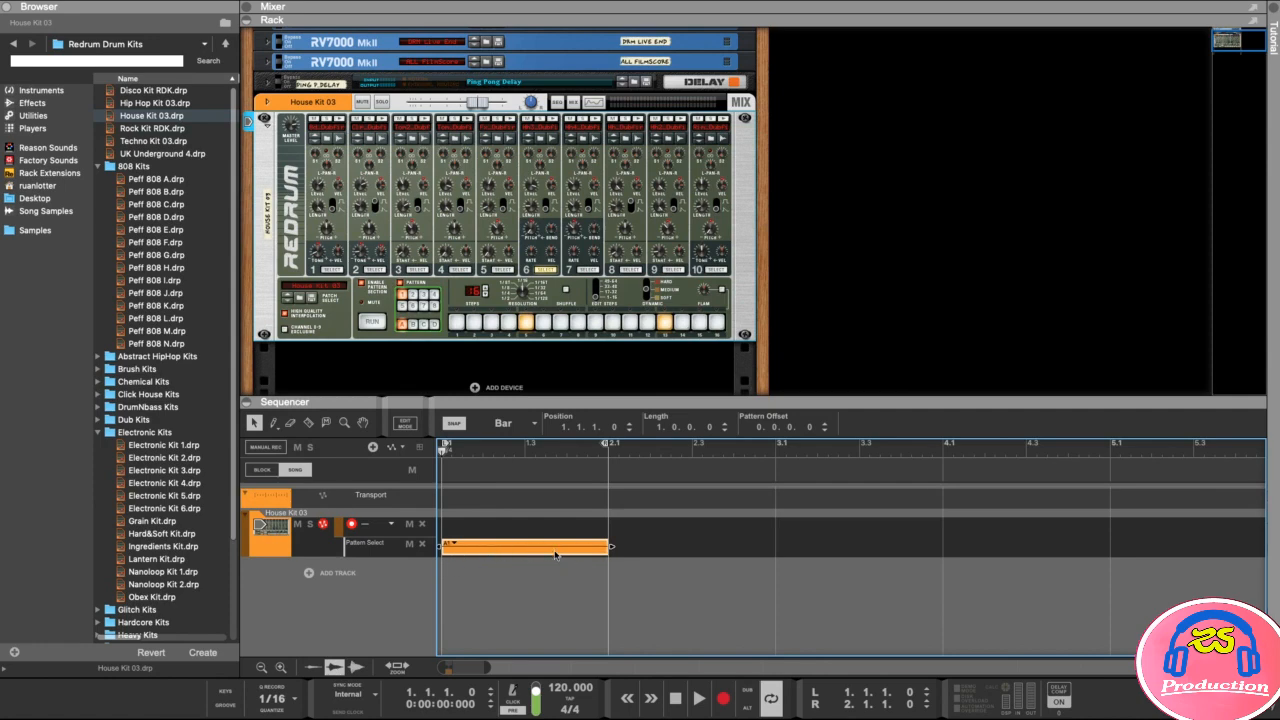
click(452, 546)
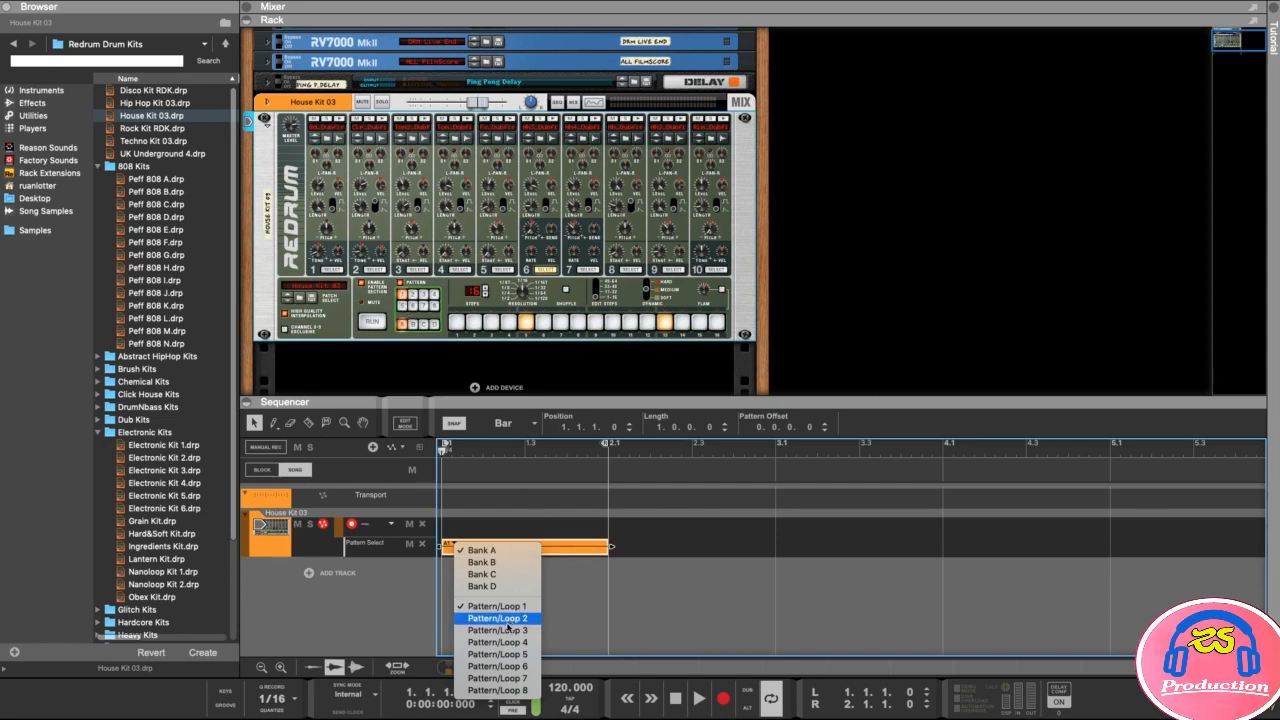
click(593, 600)
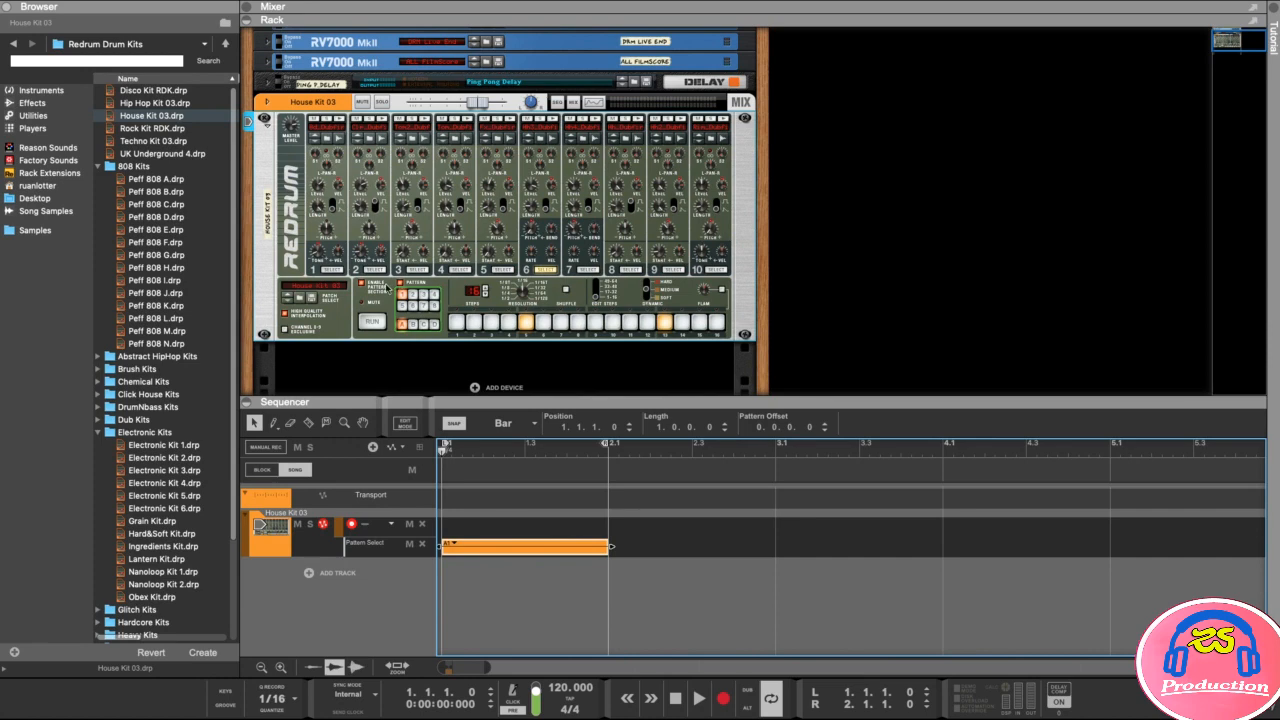
key(space)
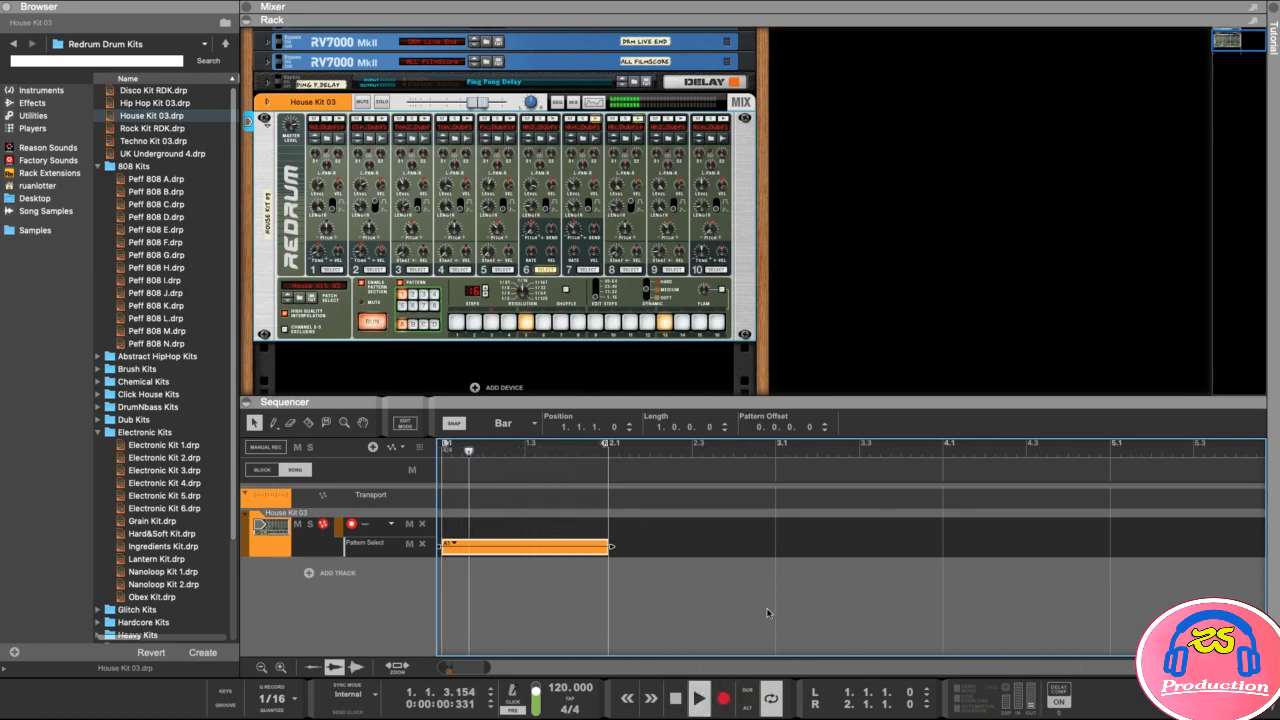
key(space)
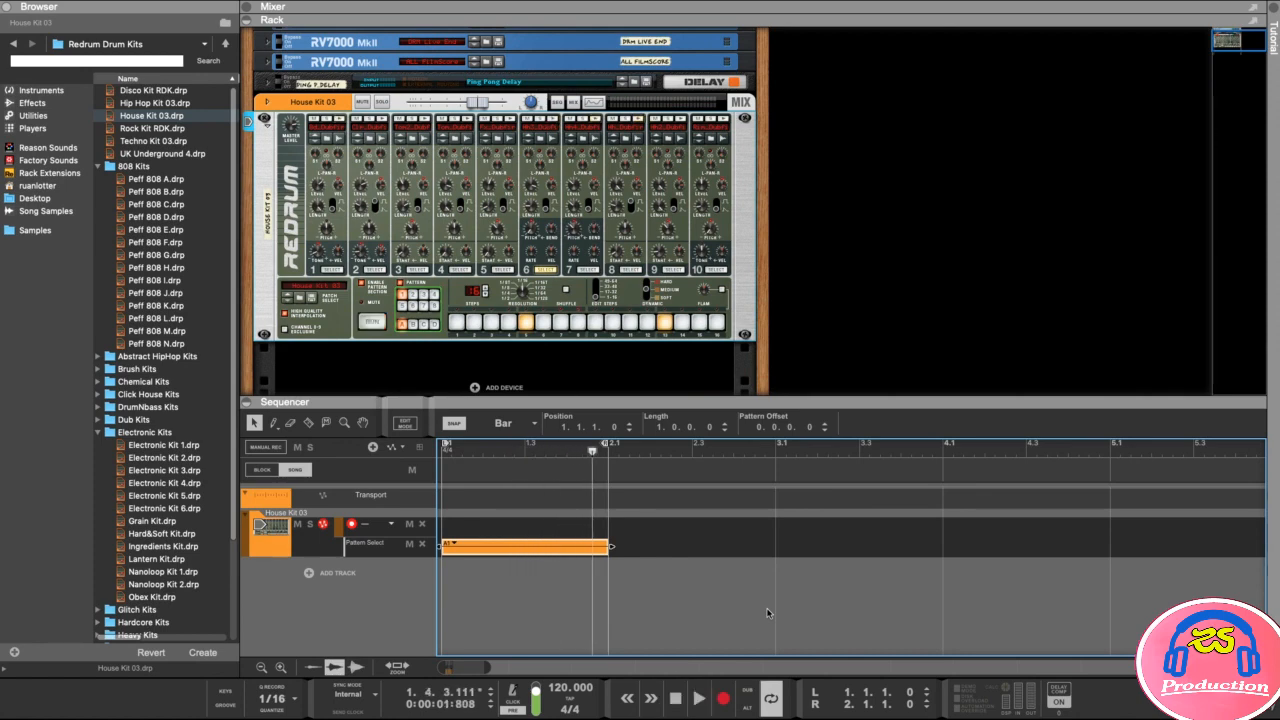
Extend the loop's right locator to bar 3, switch the Redrum to pattern 2, and test-run it.
drag(605, 448, 771, 446)
click(668, 555)
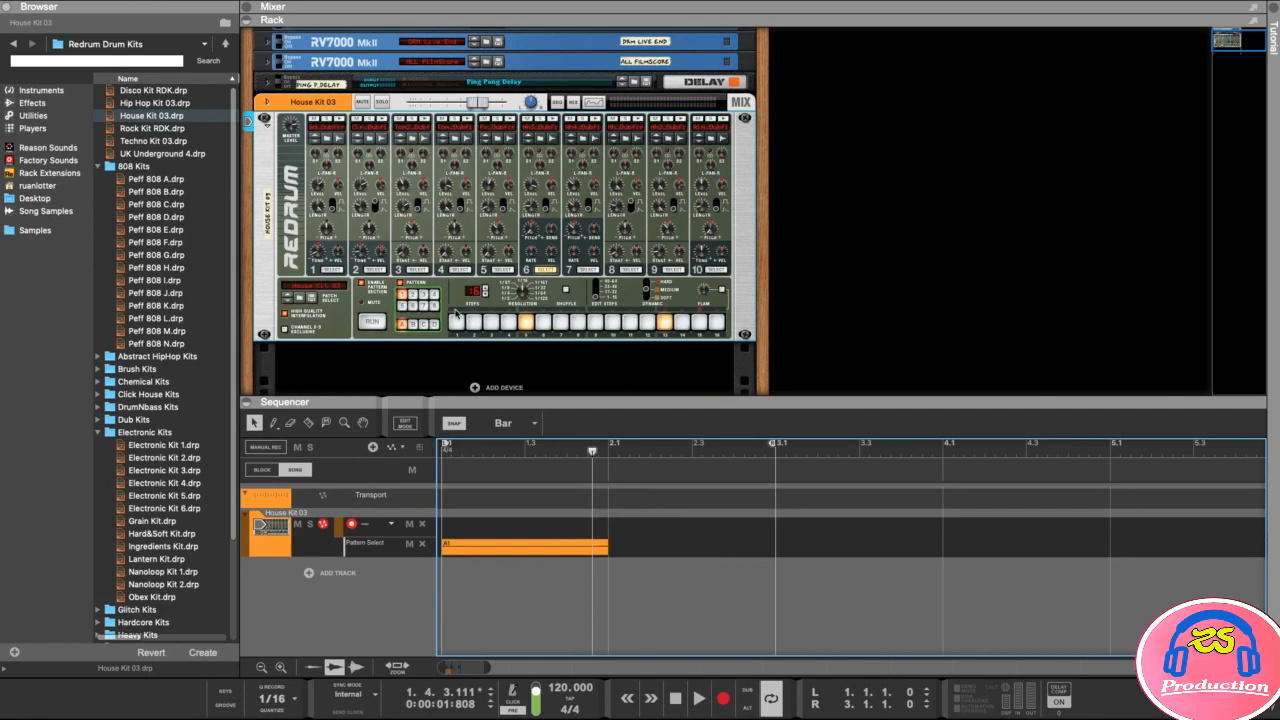
click(412, 297)
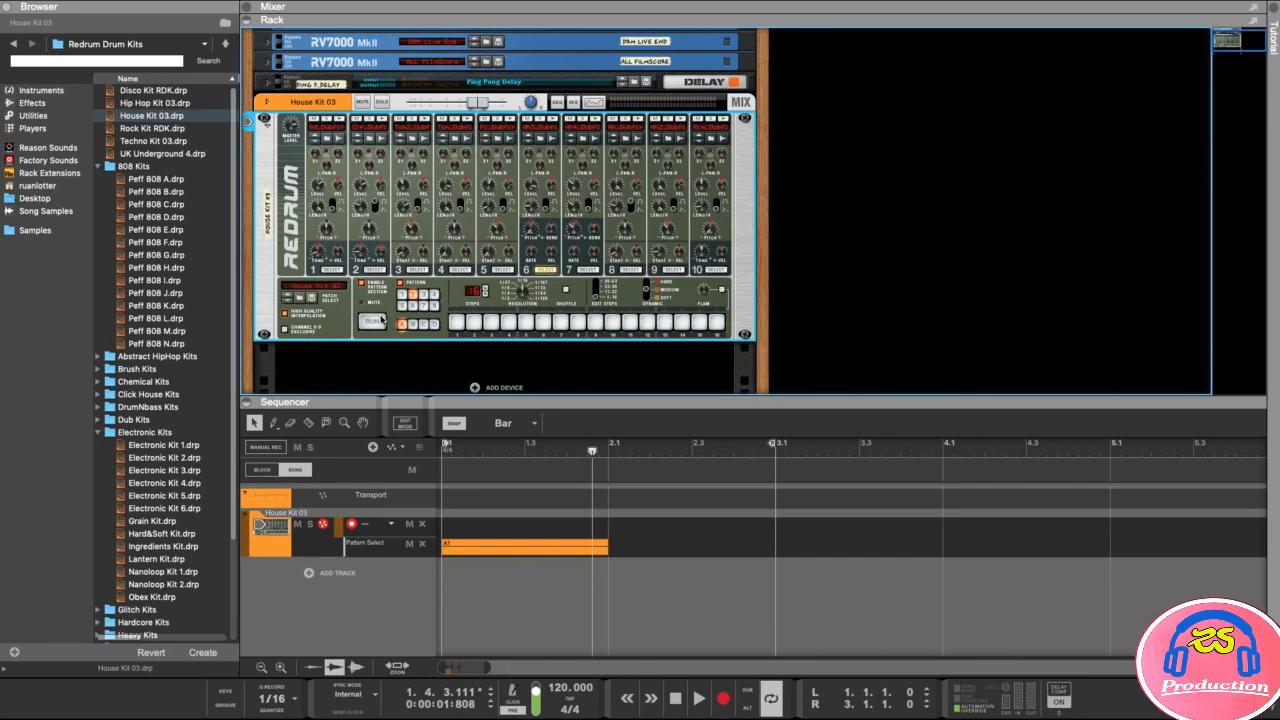
click(372, 321)
click(371, 322)
Insert a one-bar pattern clip at bar 2 and assign it Pattern/Loop 2 of Bank A.
double_click(661, 550)
click(620, 545)
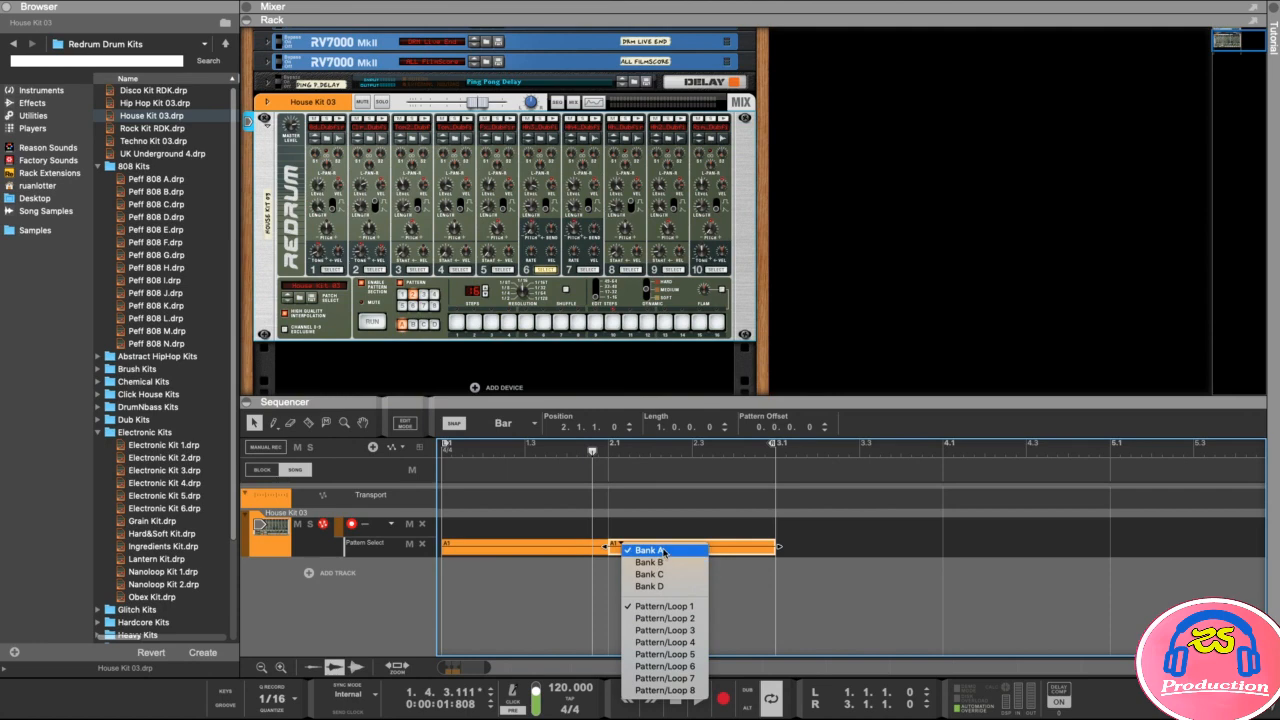
click(666, 618)
Return the playhead to the song start and play the A1 and A2 pattern clips.
drag(592, 453, 449, 456)
click(486, 587)
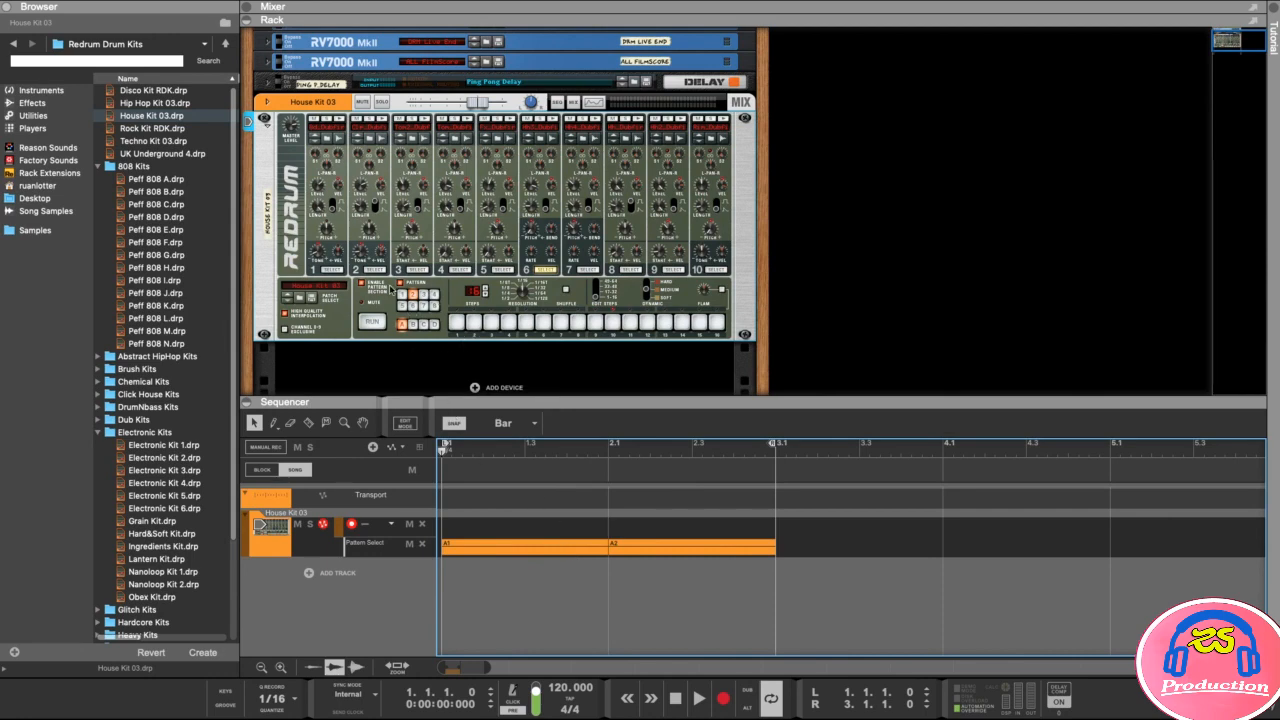
key(space)
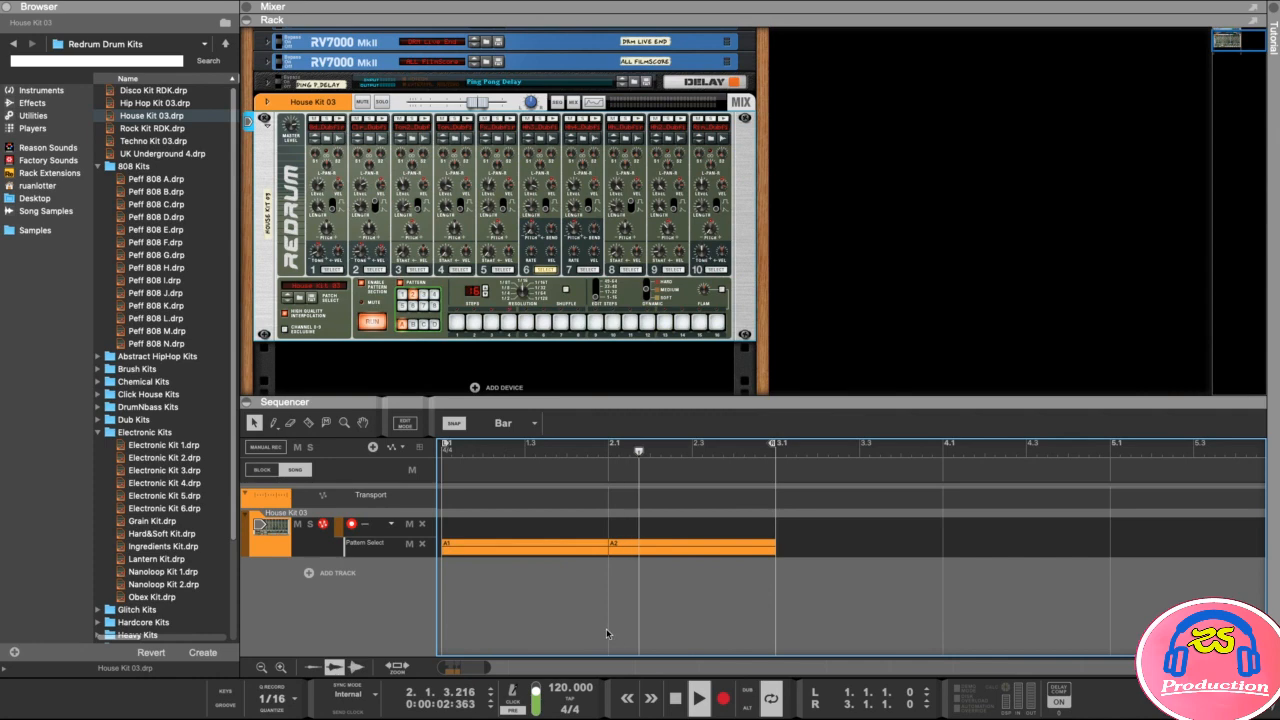
Stop playback and delete both the A1 and A2 pattern clips from the Pattern Select lane.
key(space)
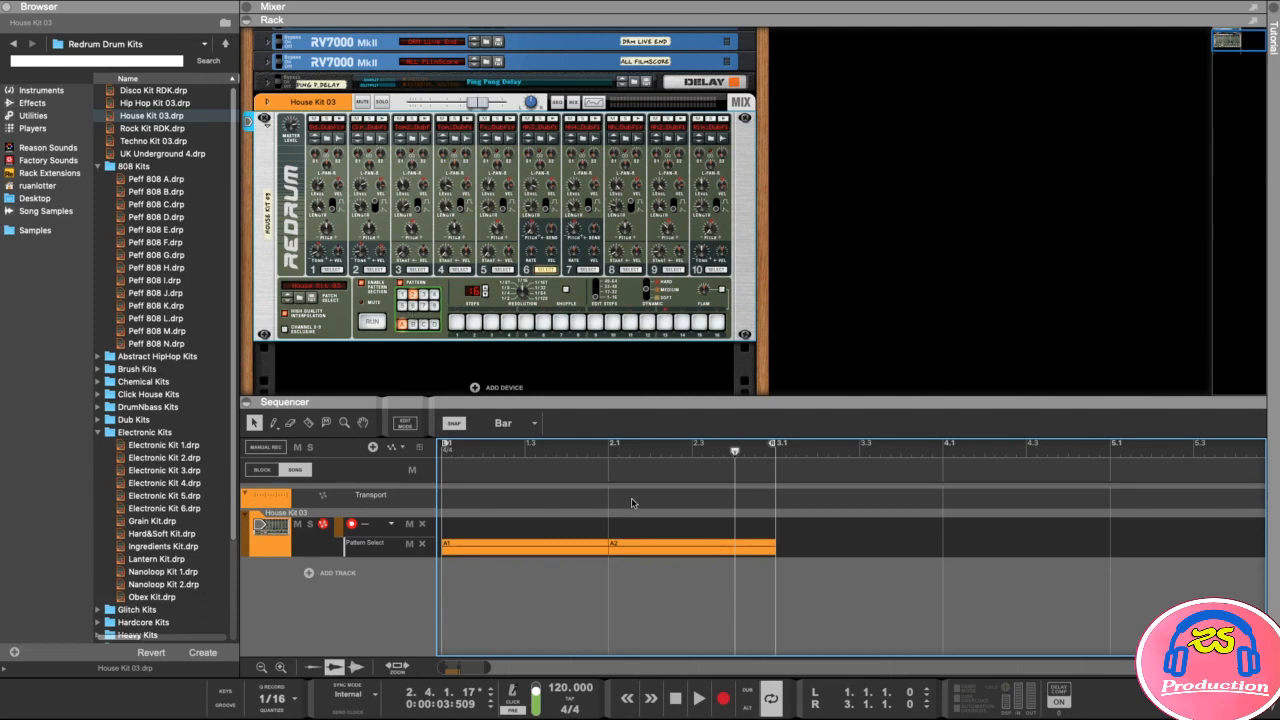
drag(712, 585, 523, 565)
key(Delete)
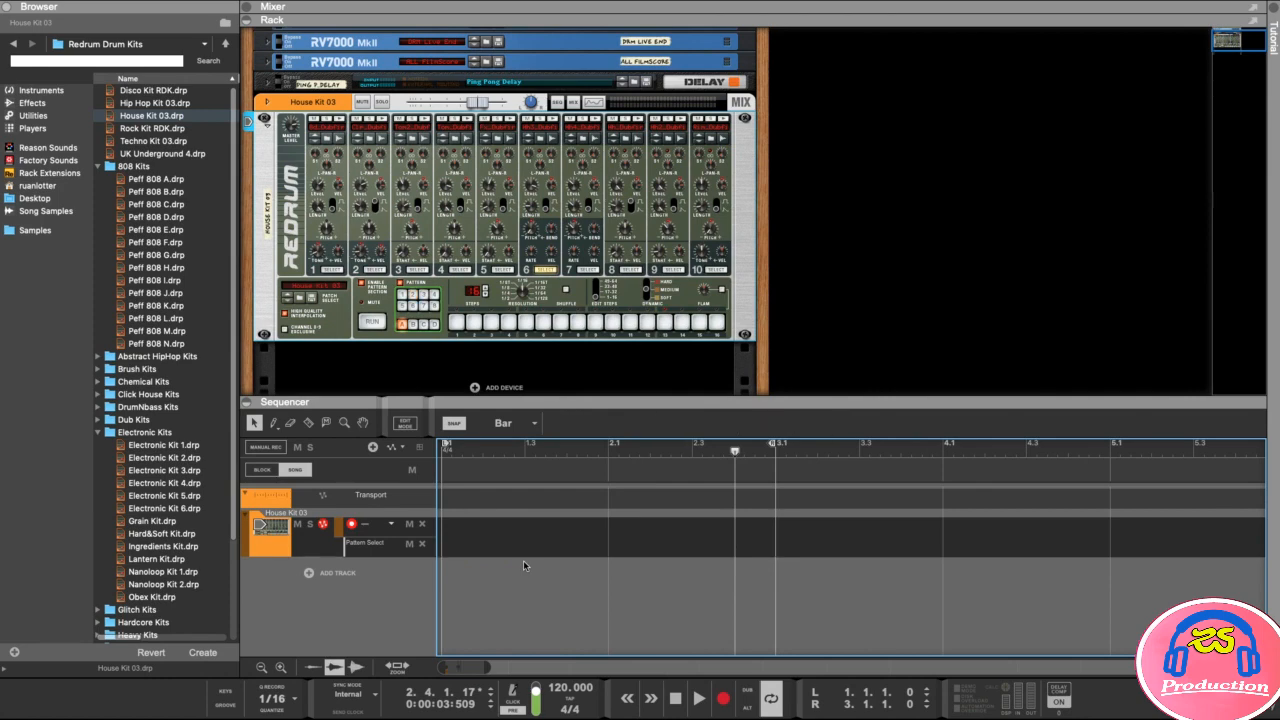
Switch the Redrum to pattern 1 and clear the programmed steps on channels 6 and 1.
click(401, 294)
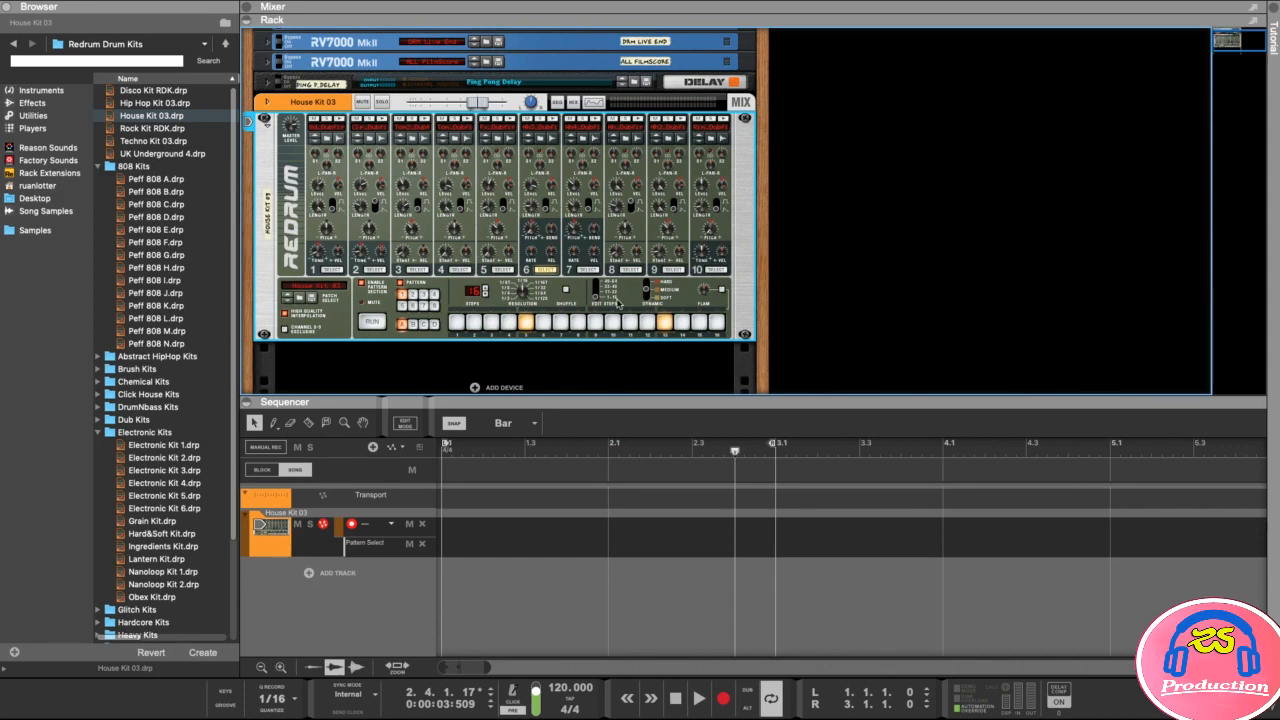
click(527, 322)
click(665, 322)
click(331, 269)
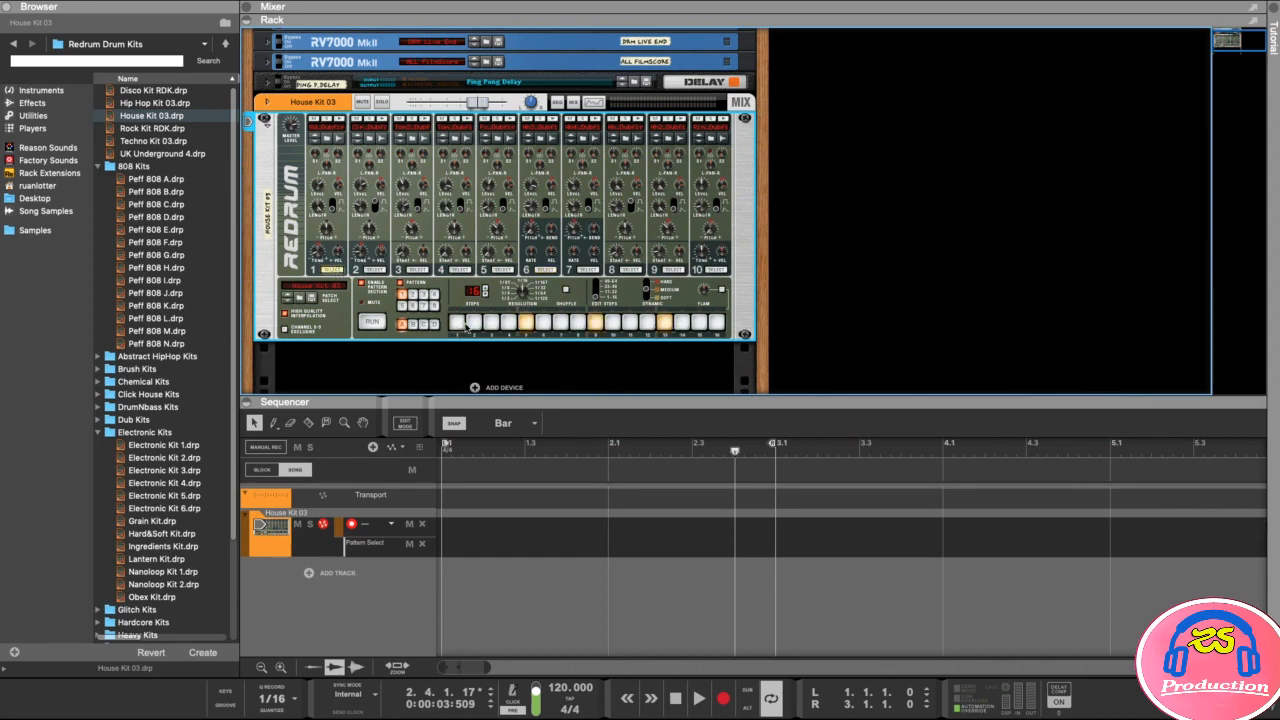
click(665, 322)
Go through channels 2 to 6 of pattern 1 and clear steps 3, 7, 11 and 15 on channel 7.
click(374, 269)
click(417, 269)
click(460, 269)
click(502, 269)
click(545, 269)
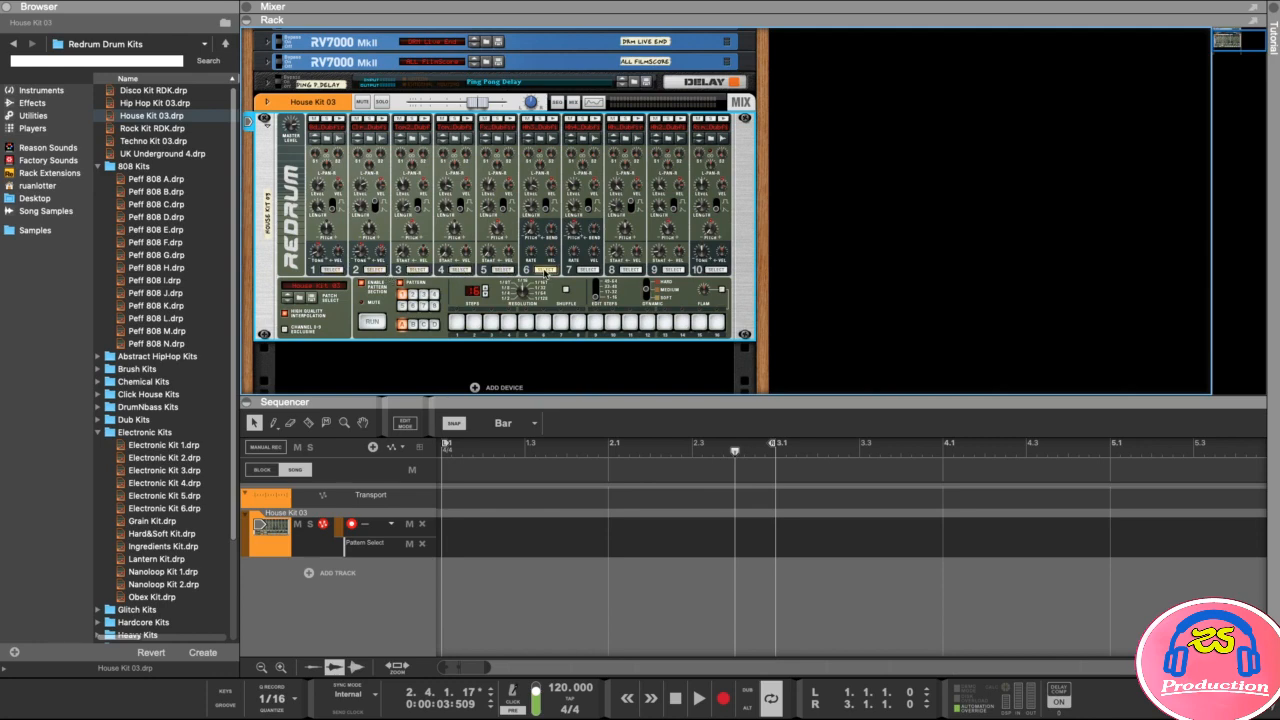
click(587, 269)
click(490, 322)
click(560, 322)
click(629, 322)
click(699, 322)
Clear the steps on channel 8, check channels 9 and 10 for remaining steps, and stop the pattern's test run.
click(631, 270)
drag(456, 322, 698, 320)
click(673, 270)
click(715, 271)
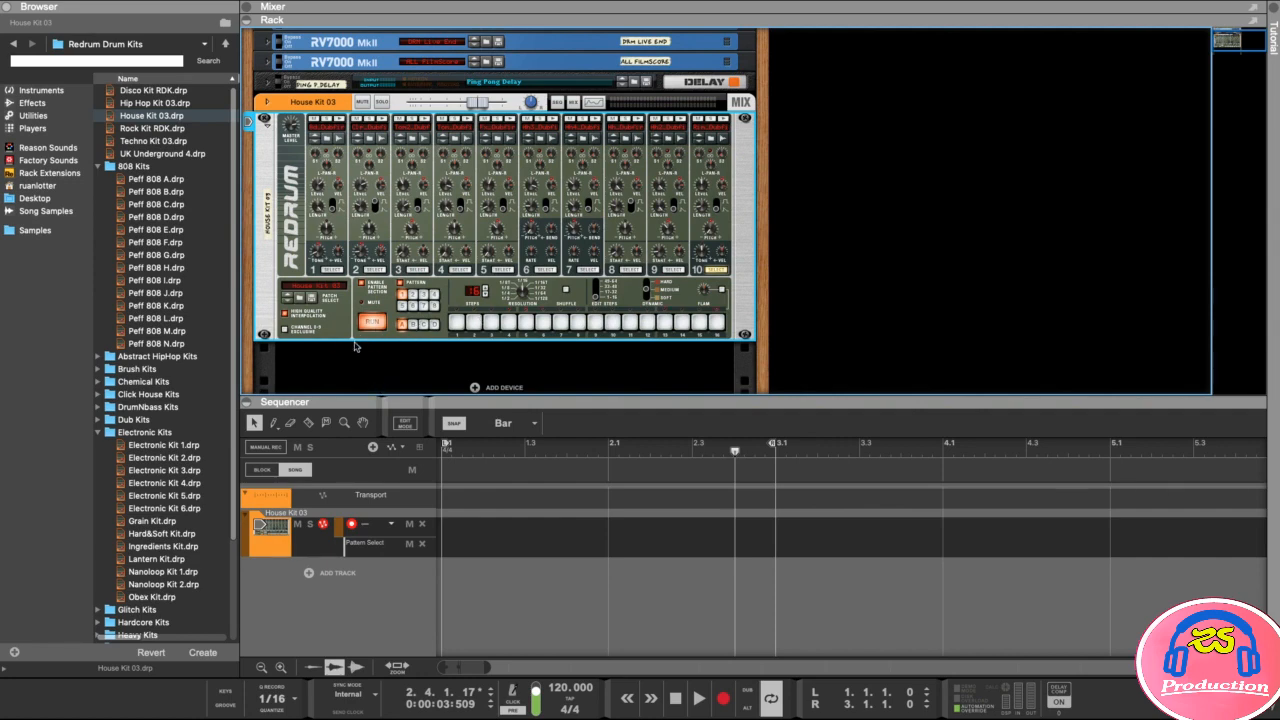
click(370, 322)
Remove the Pattern Select lane from the House Kit 03 track and return the playhead to the song start.
drag(594, 397, 594, 371)
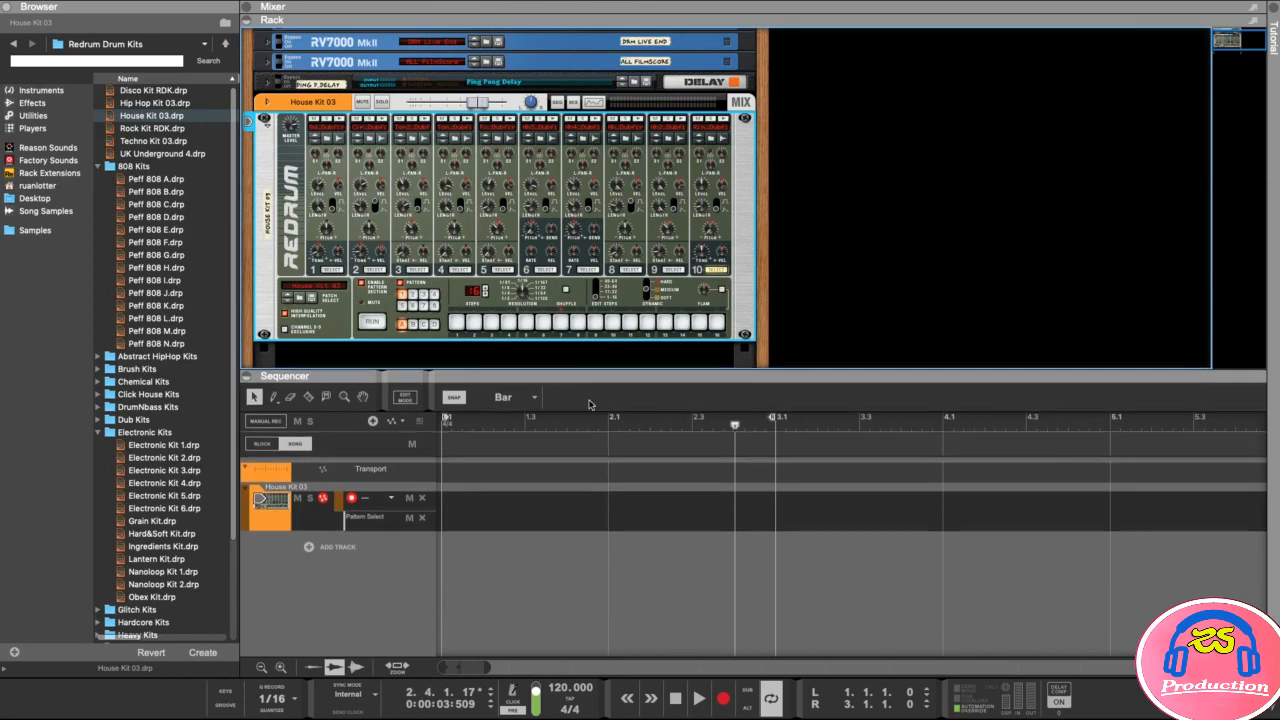
click(422, 521)
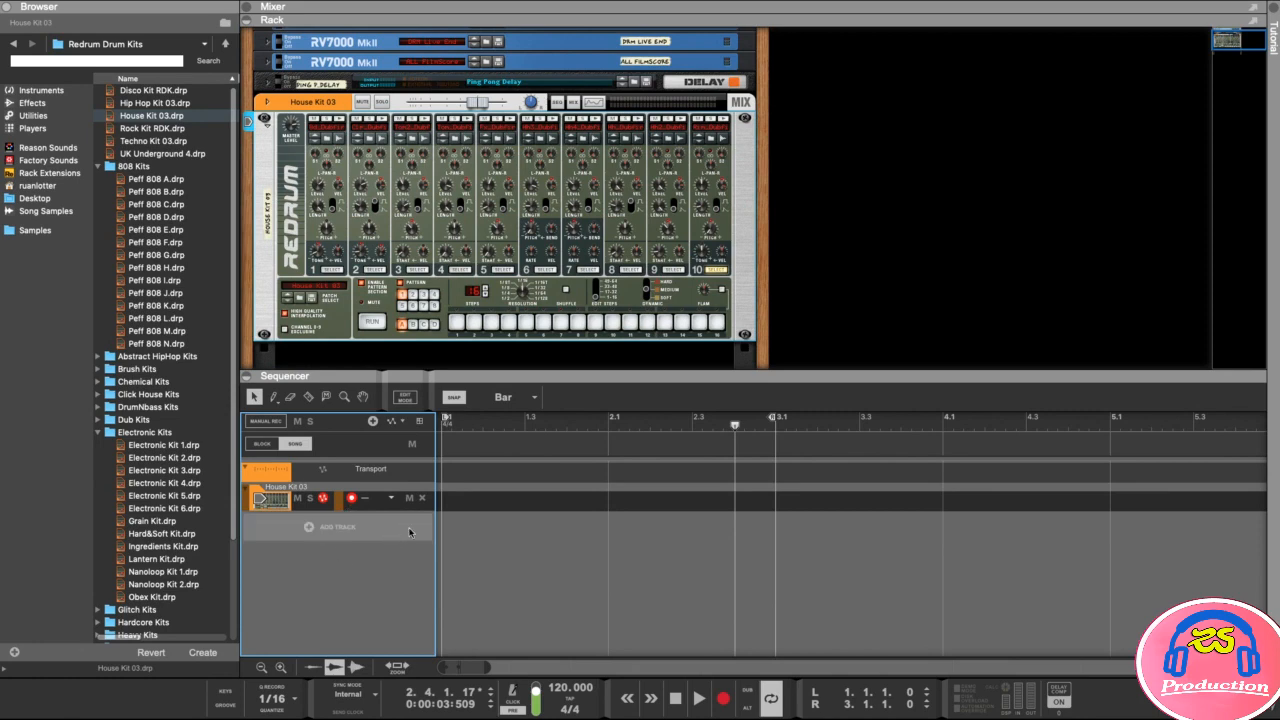
drag(735, 425, 430, 434)
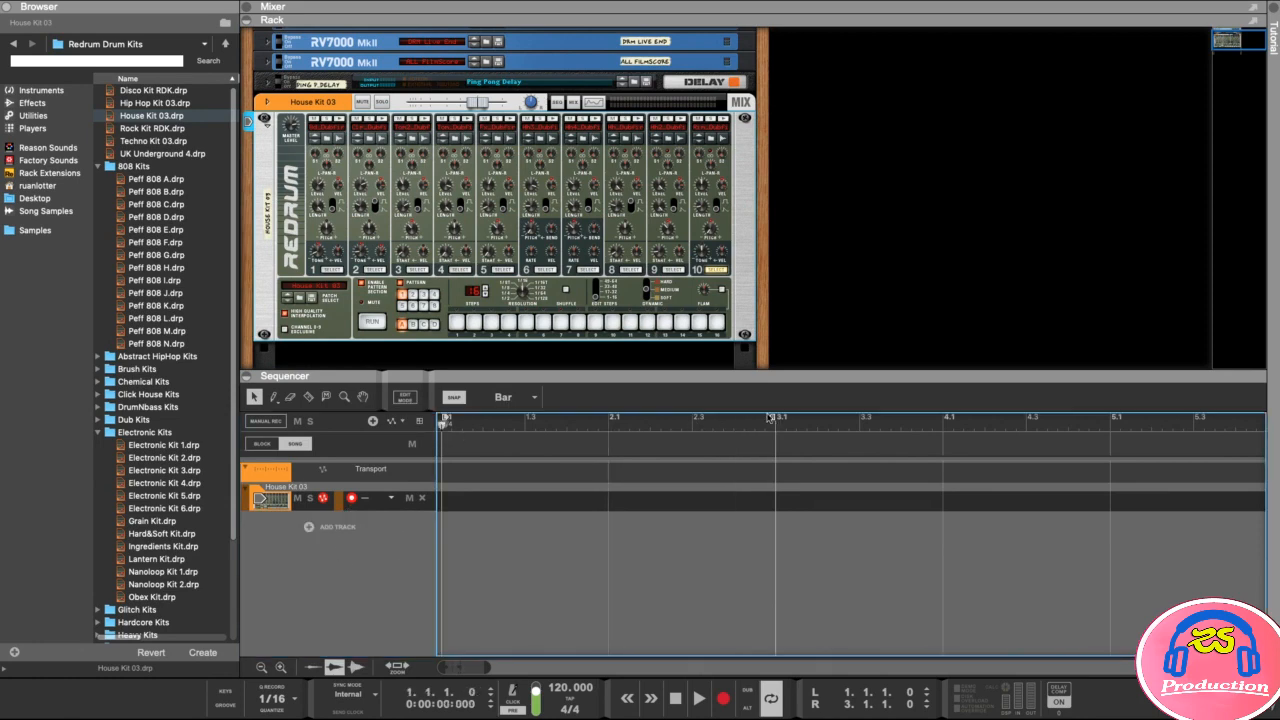
Move the loop's right locator back to bar 1 and create an empty one-bar note clip at bar 1.
drag(771, 419, 522, 431)
click(608, 426)
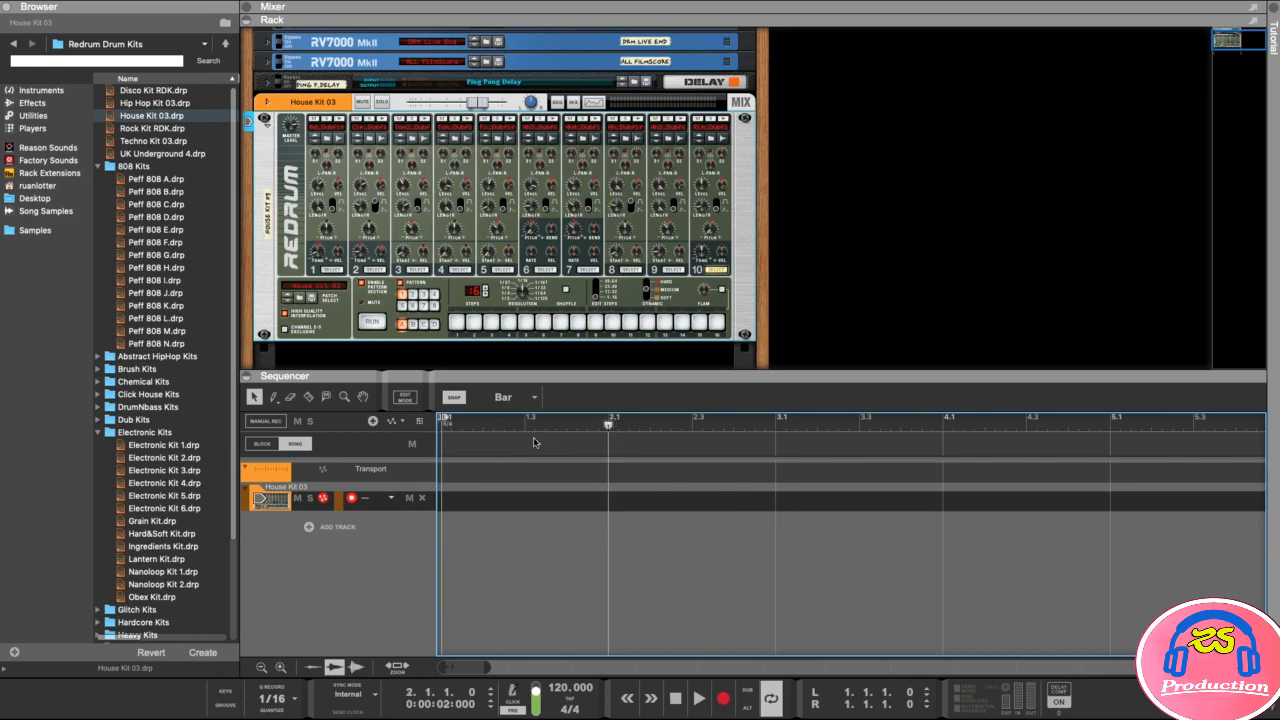
double_click(506, 507)
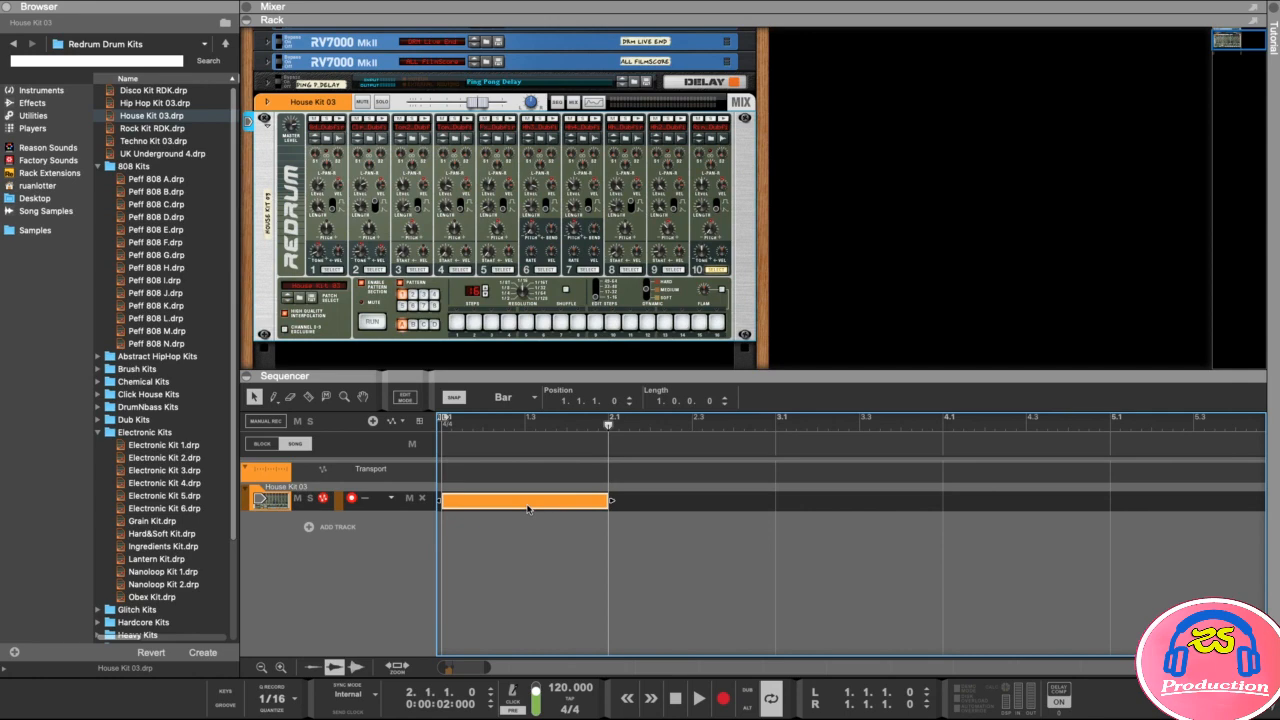
Open the new clip for note editing, enlarge the sequencer area, and zoom in on bar 1.
double_click(531, 503)
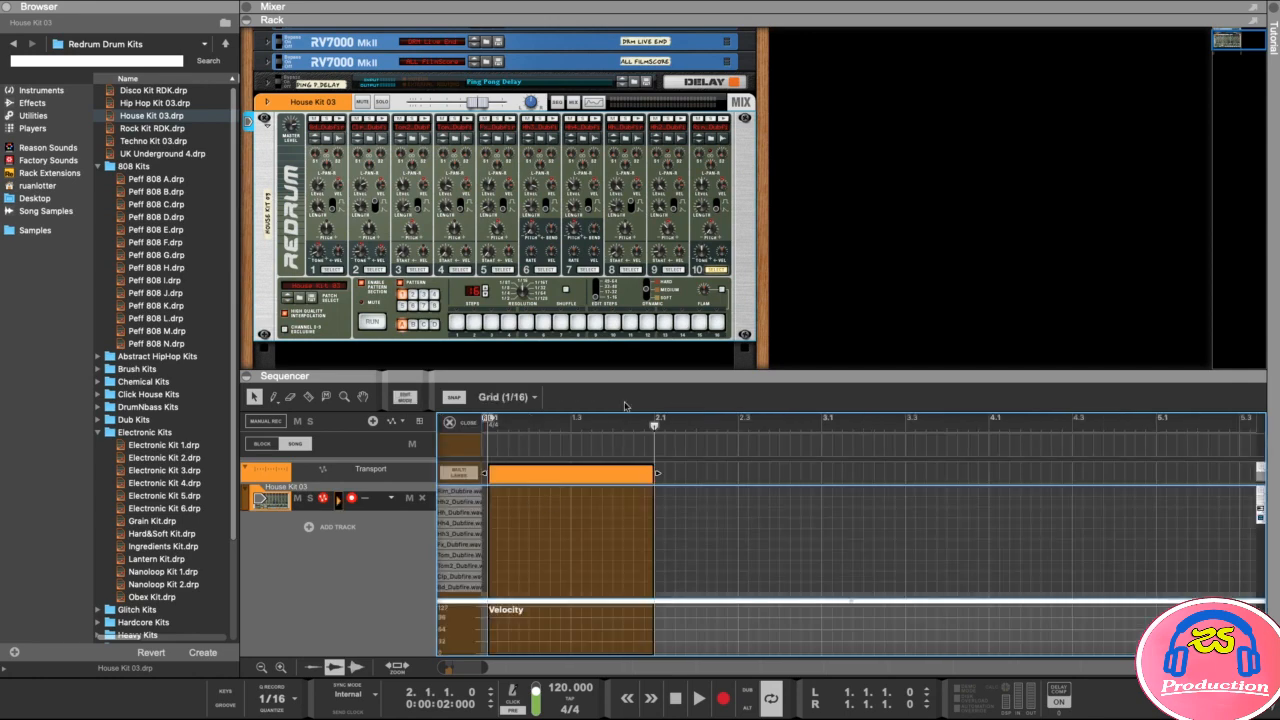
drag(615, 371, 615, 220)
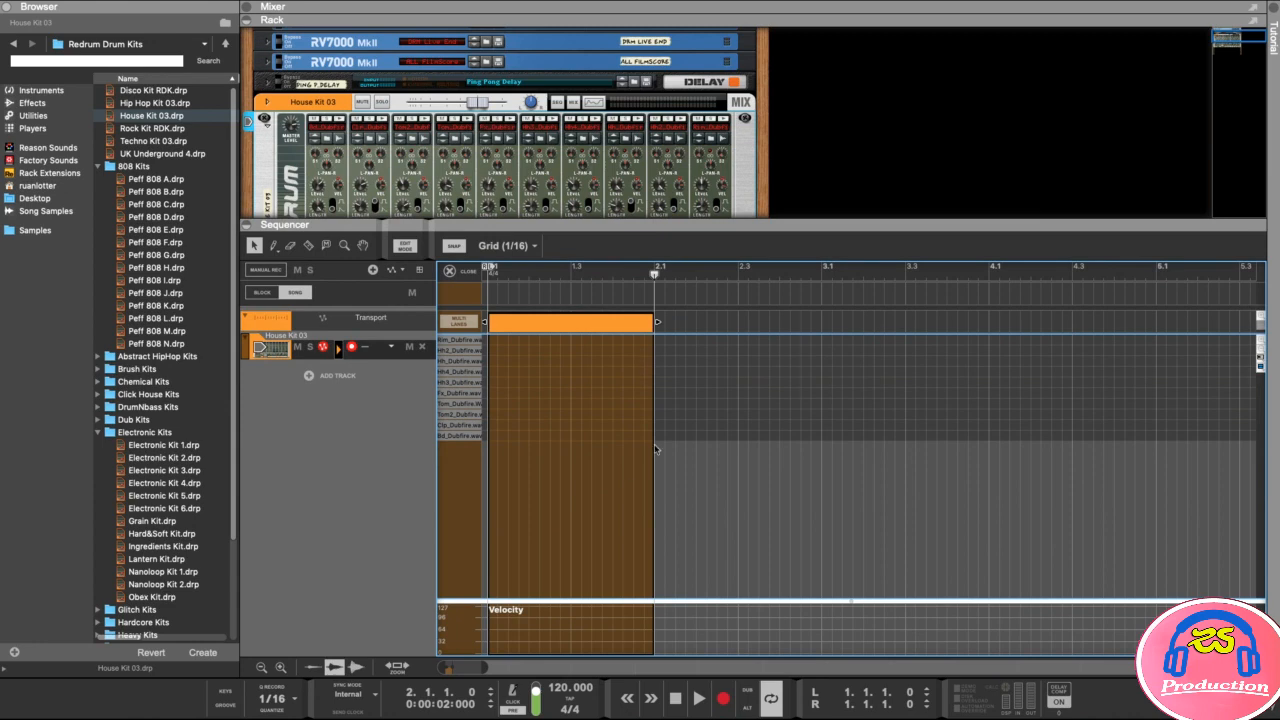
drag(487, 668, 449, 668)
key(space)
key(space)
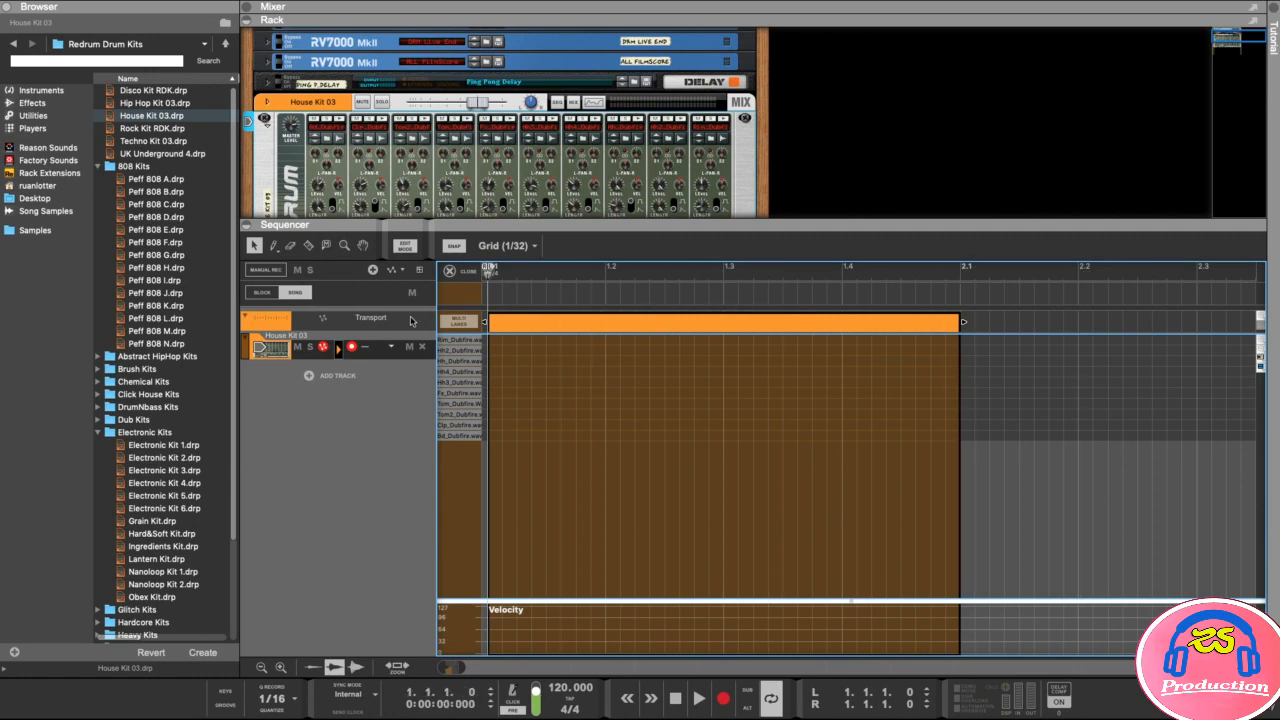
Move the loop's right locator to bar 2 and set the snap value to Bar.
drag(490, 270, 950, 292)
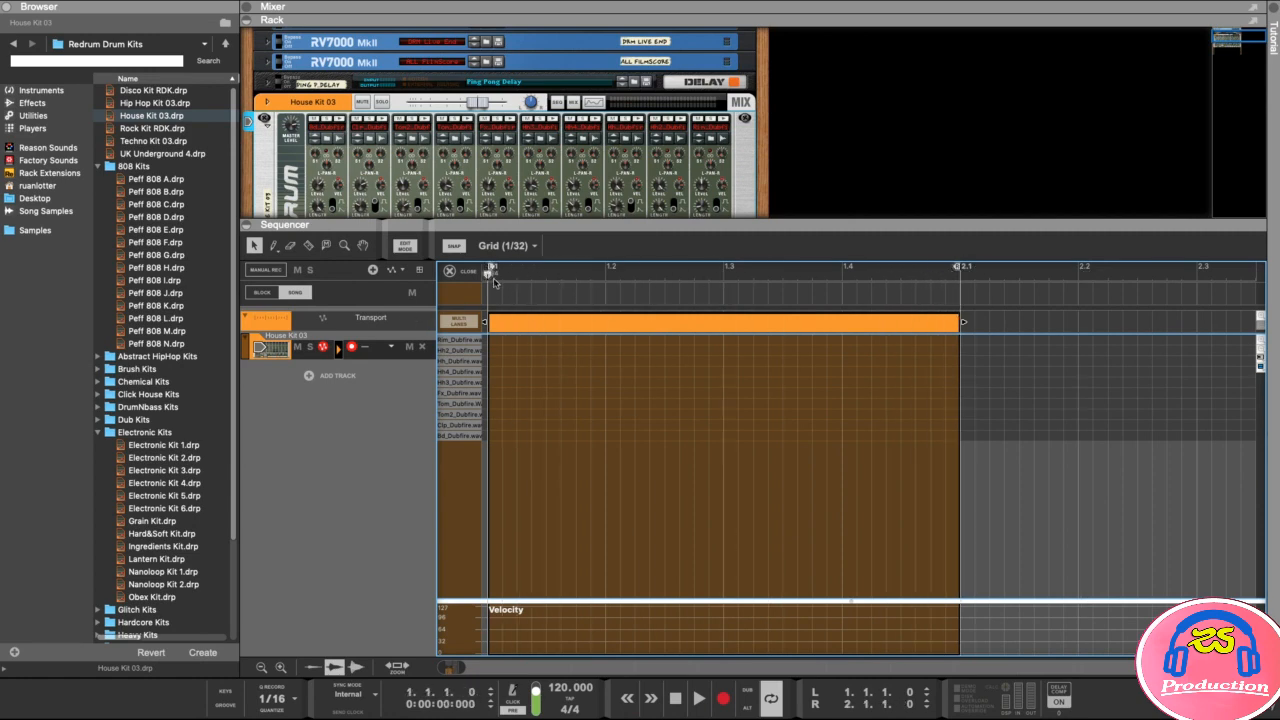
click(503, 246)
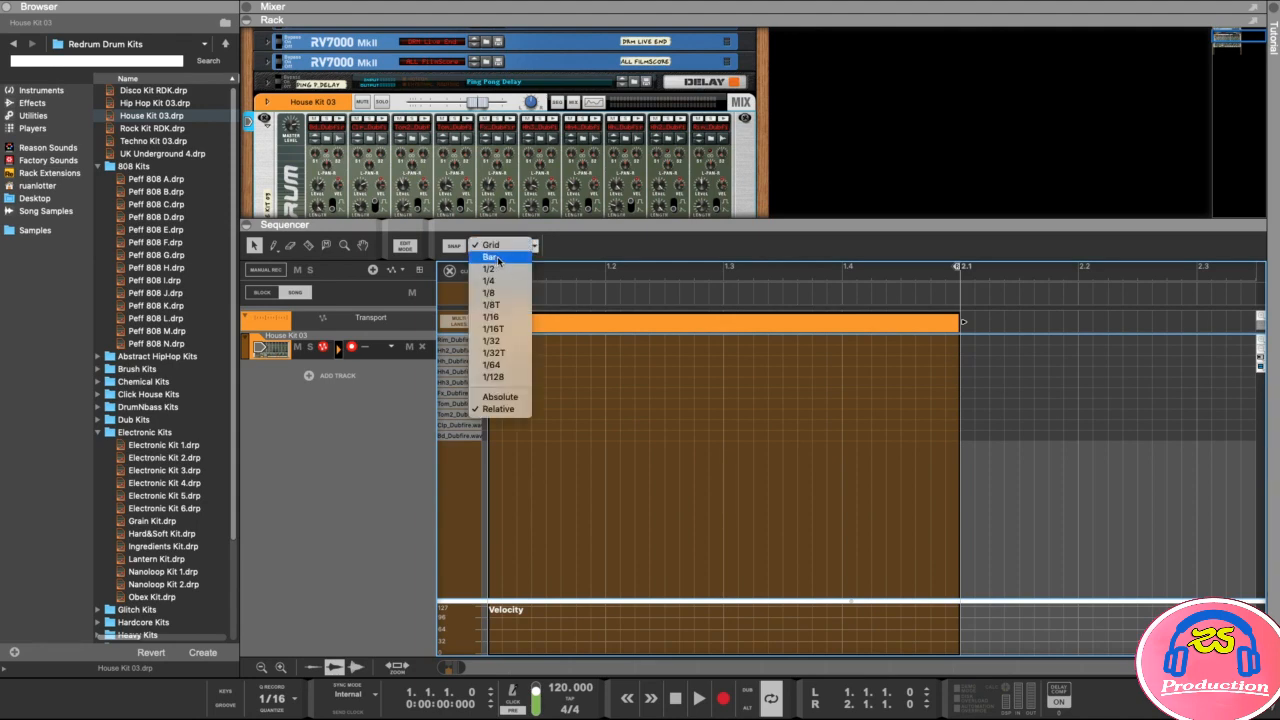
click(506, 259)
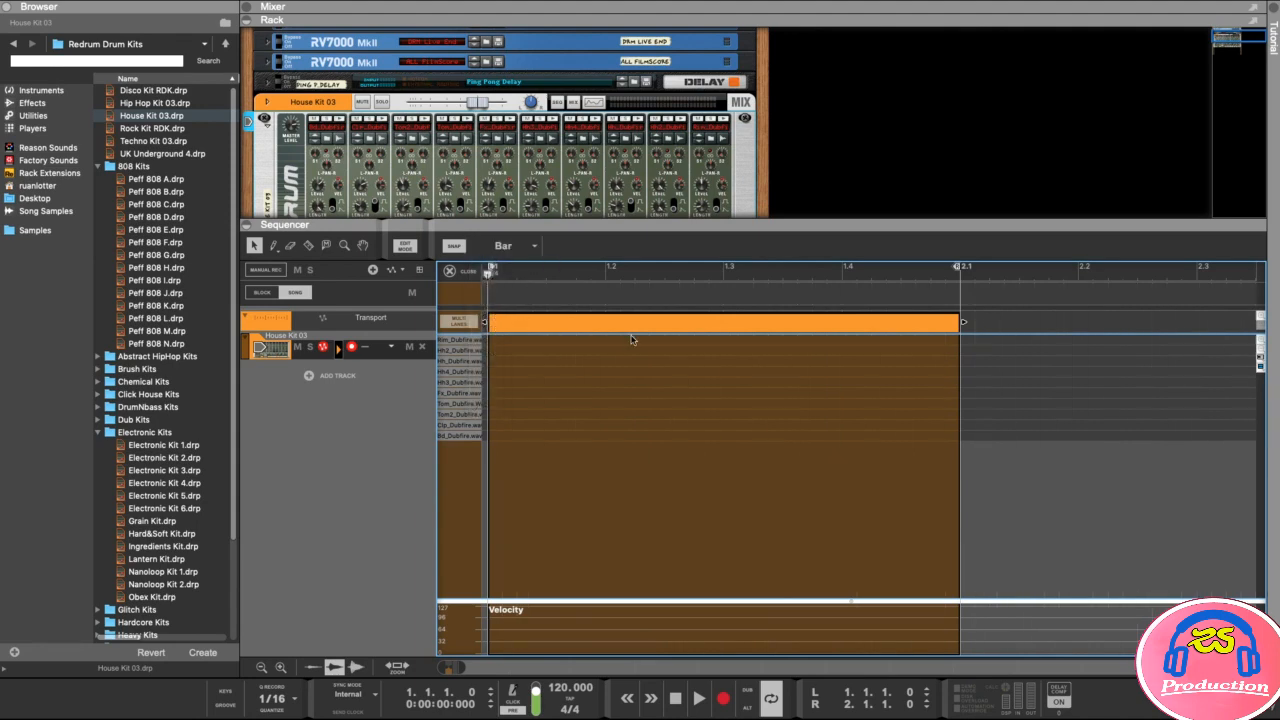
Play the empty looped bar, stop it, and return the playhead to the song start.
key(space)
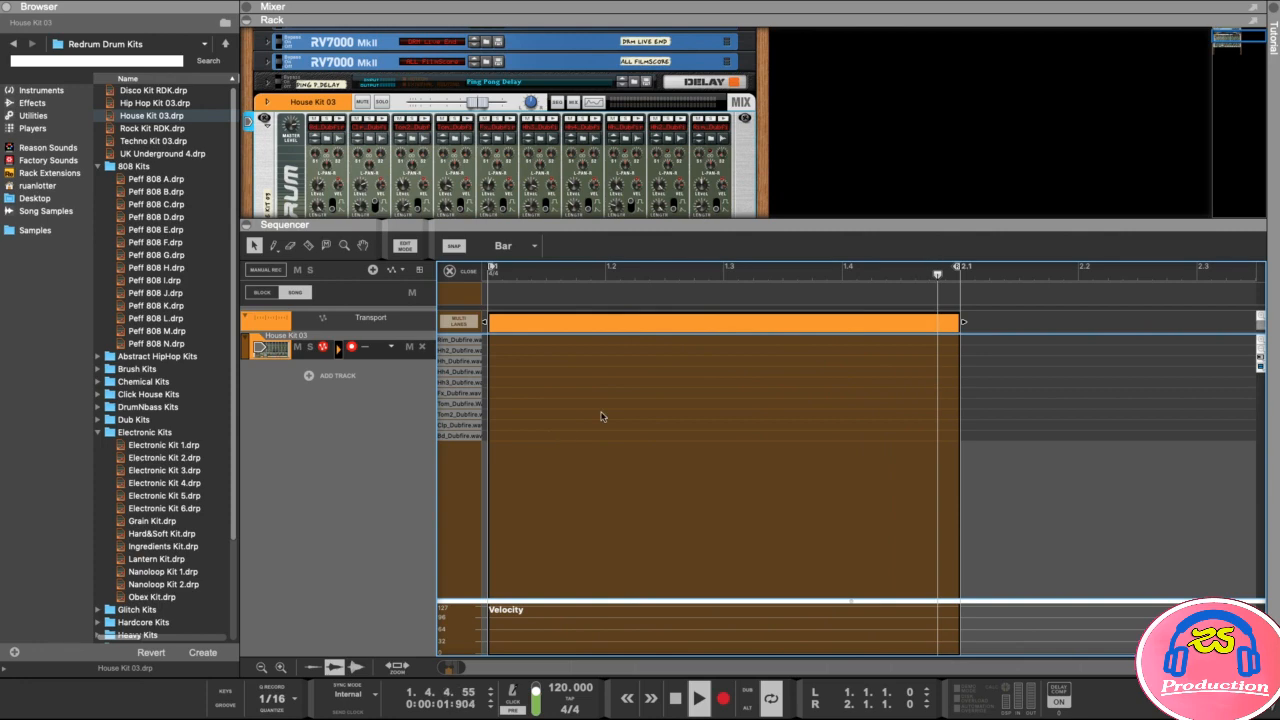
key(space)
click(580, 267)
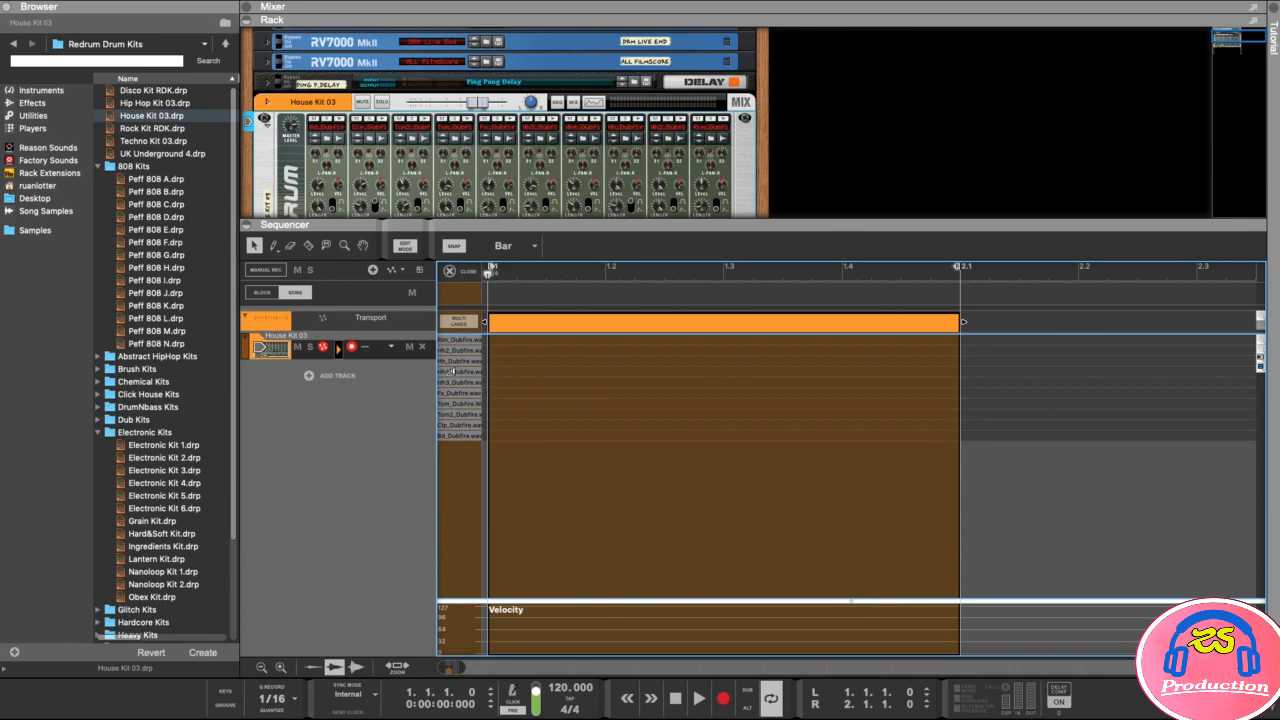
Audition every drum sound in the clip's lanes, from the bass drum up to the rim, and recheck the Hh4 sound.
click(462, 436)
click(463, 425)
click(462, 414)
click(461, 402)
click(462, 393)
click(462, 382)
click(463, 371)
click(462, 360)
click(465, 350)
click(467, 340)
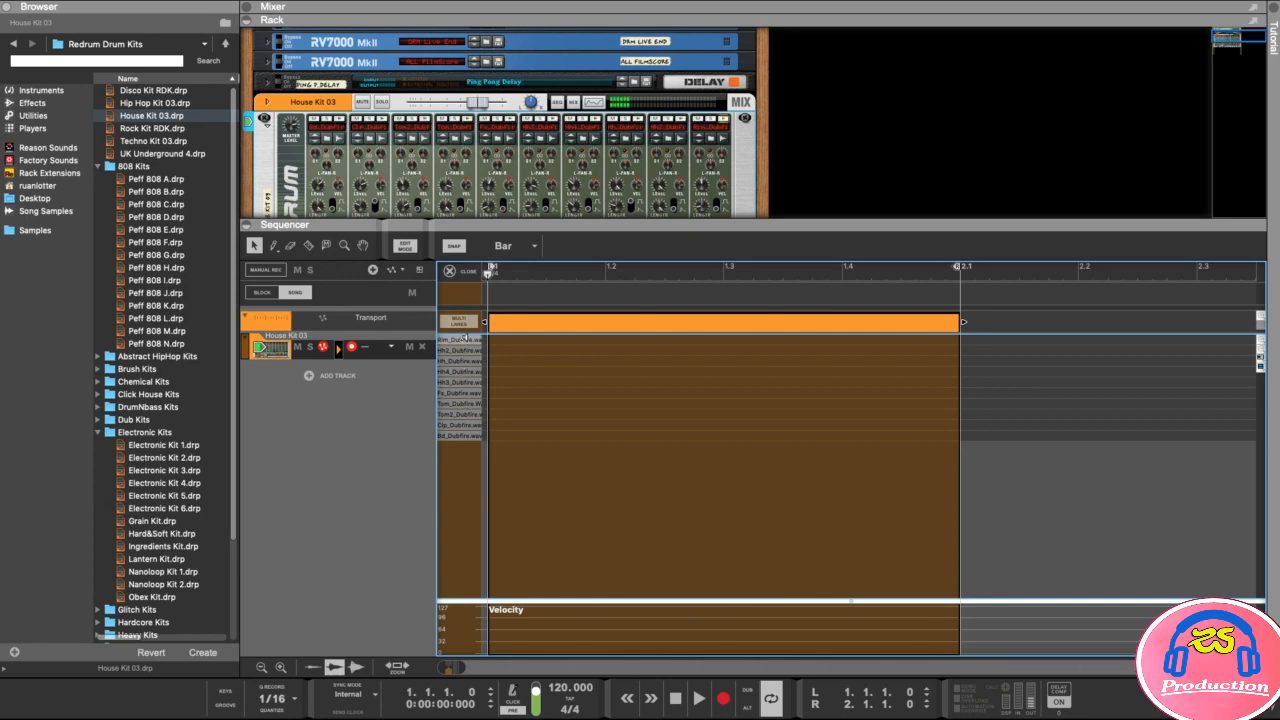
click(468, 371)
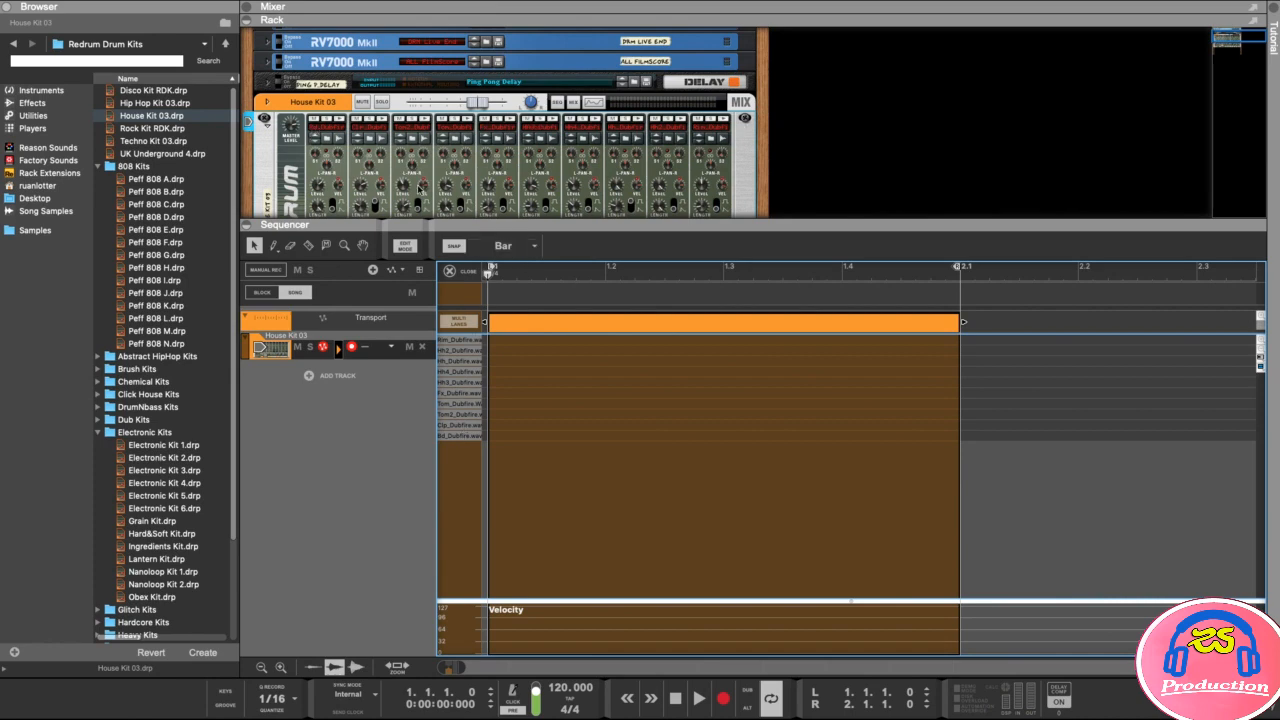
Set the sequencer's snap value to 1/8.
click(515, 246)
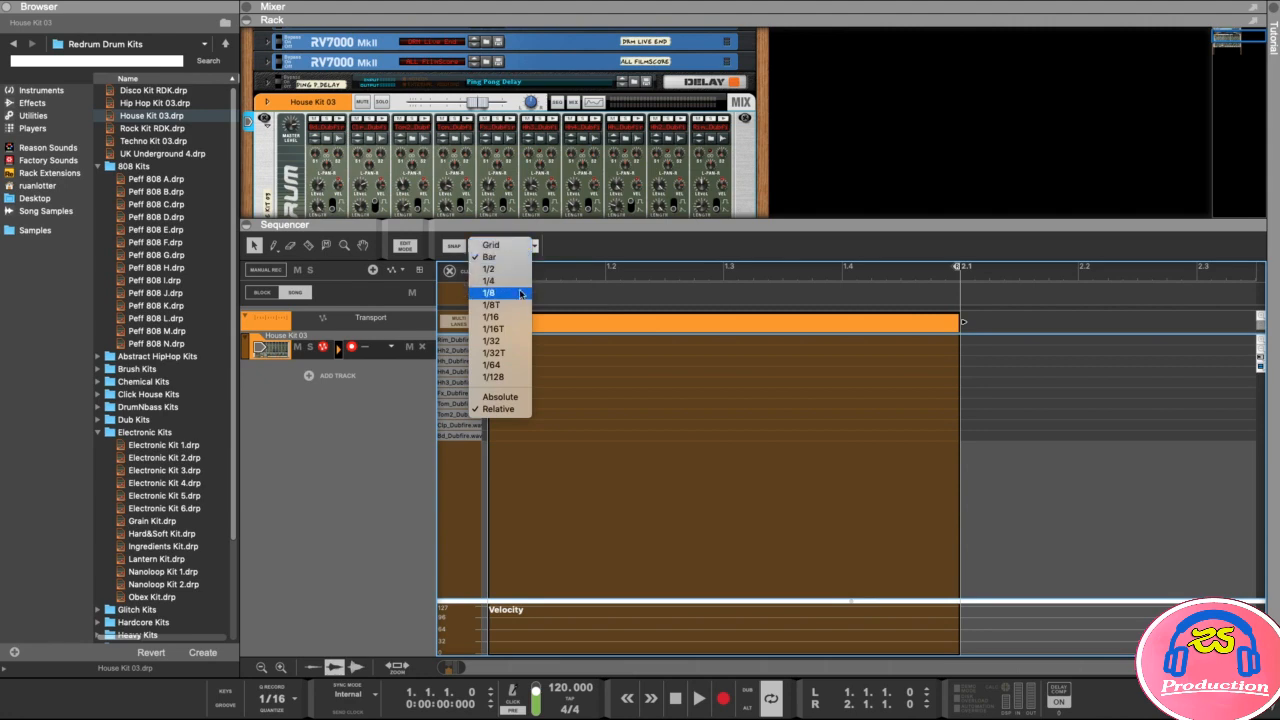
click(520, 293)
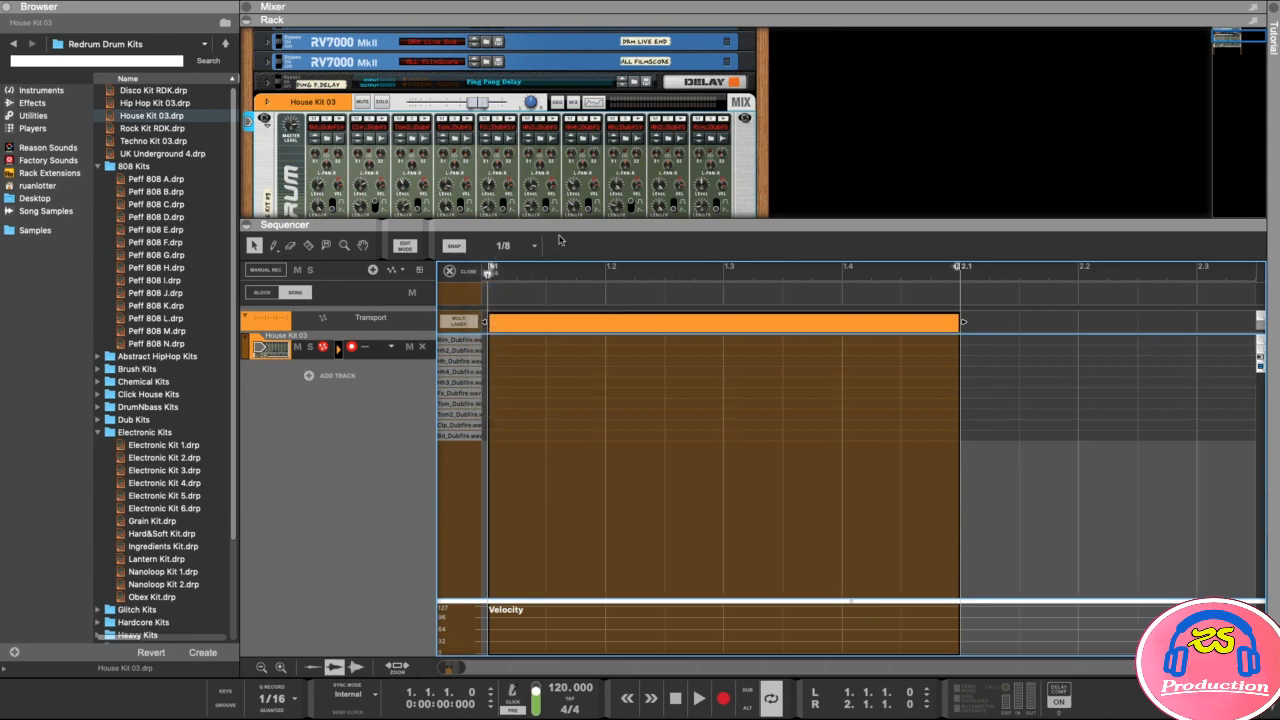
click(514, 246)
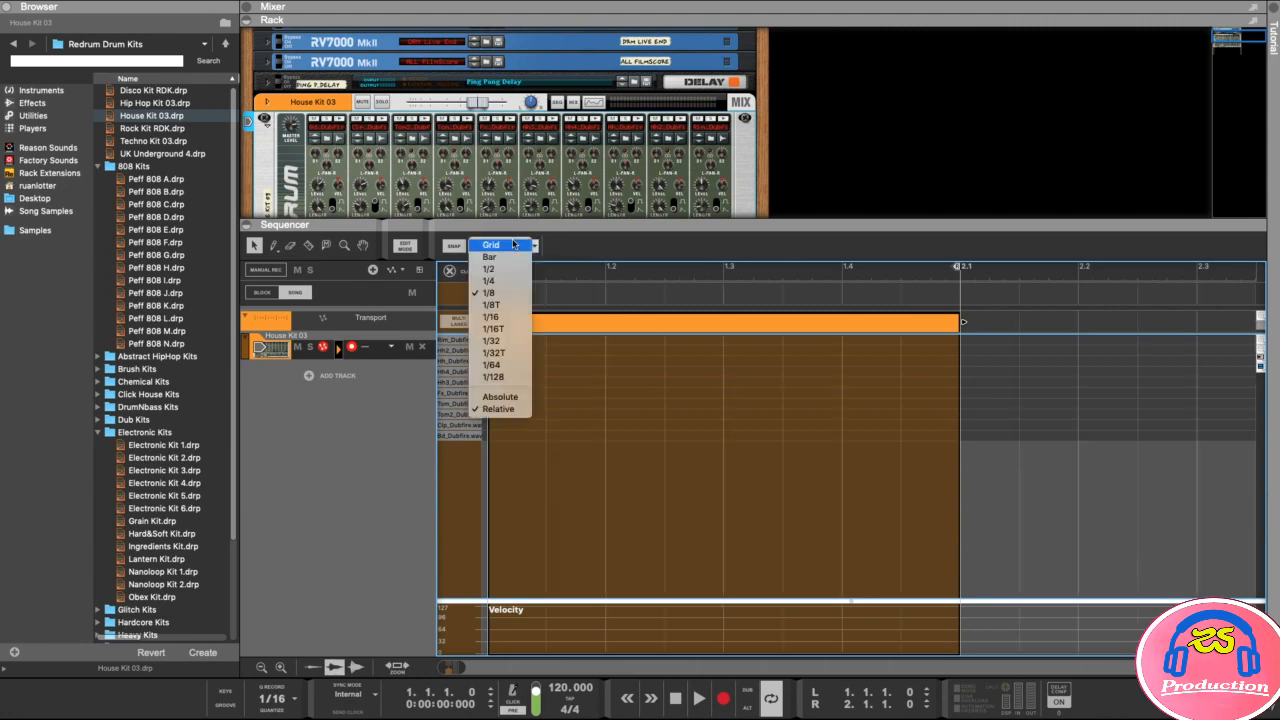
click(494, 294)
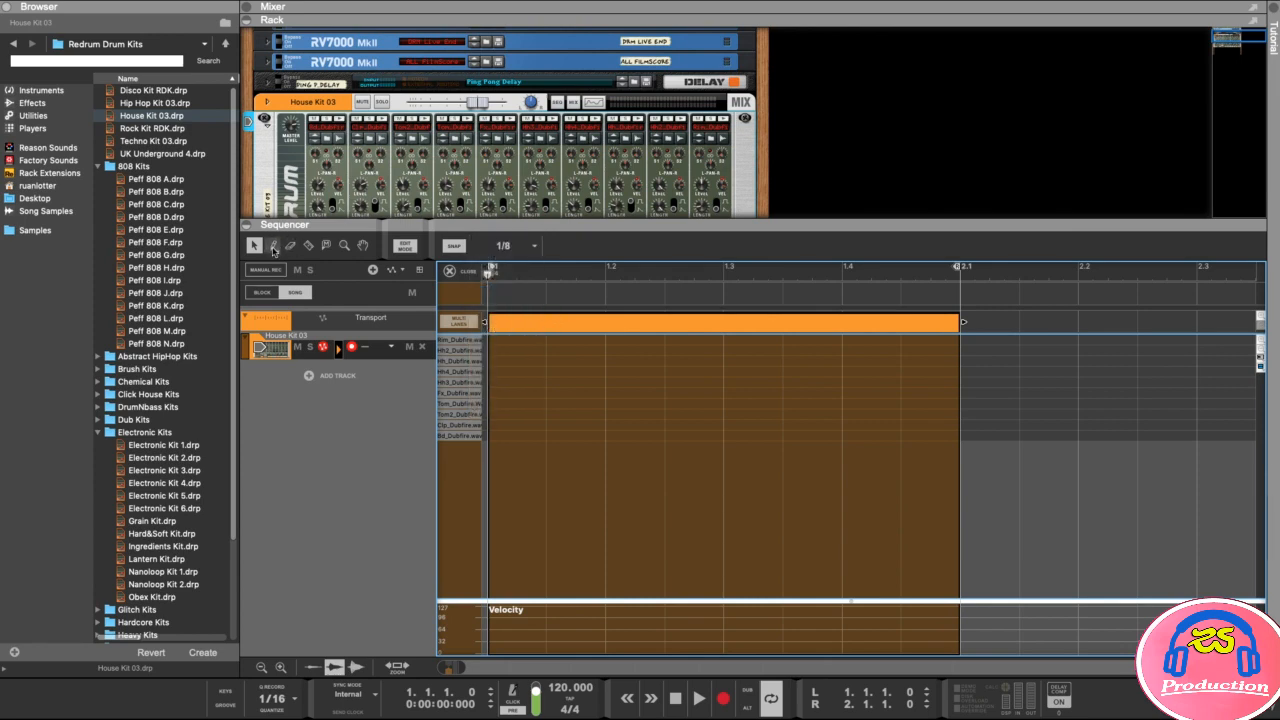
Draw eighth-length bass drum notes on all four beats of bar 1 with the Pencil tool and play them back.
click(273, 247)
click(458, 436)
click(457, 437)
click(457, 437)
click(514, 435)
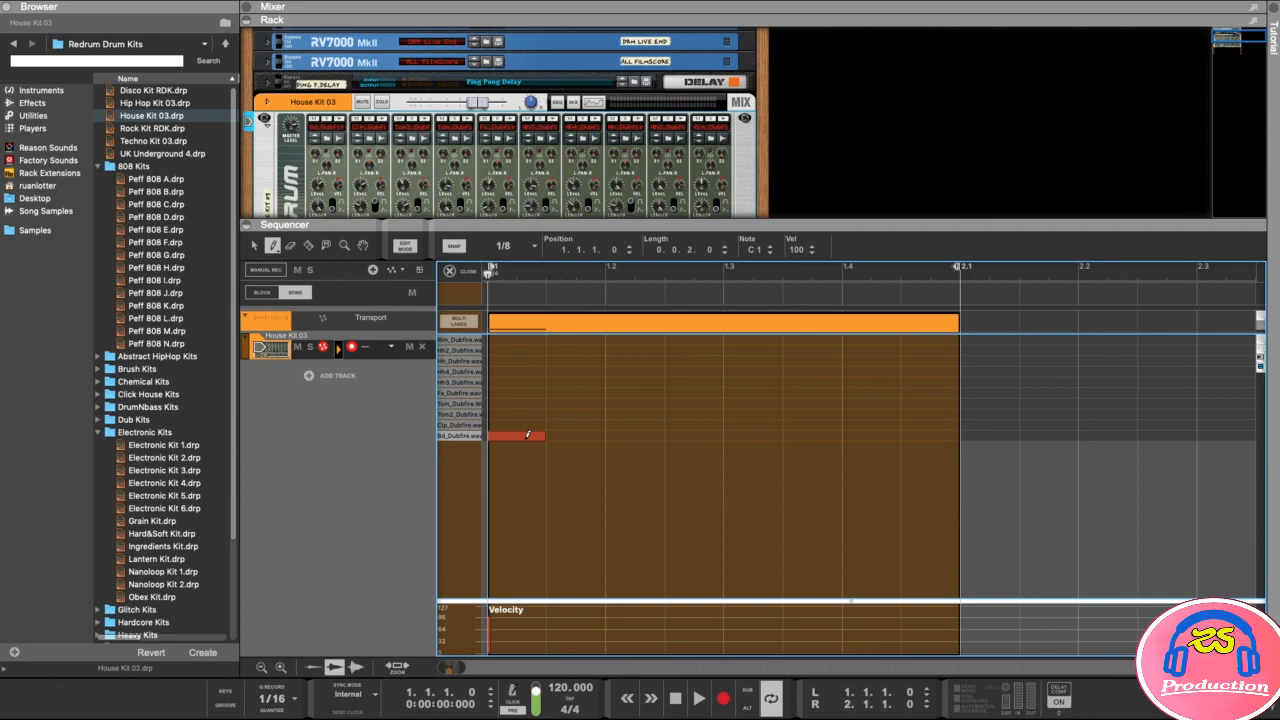
click(634, 435)
click(752, 435)
click(879, 434)
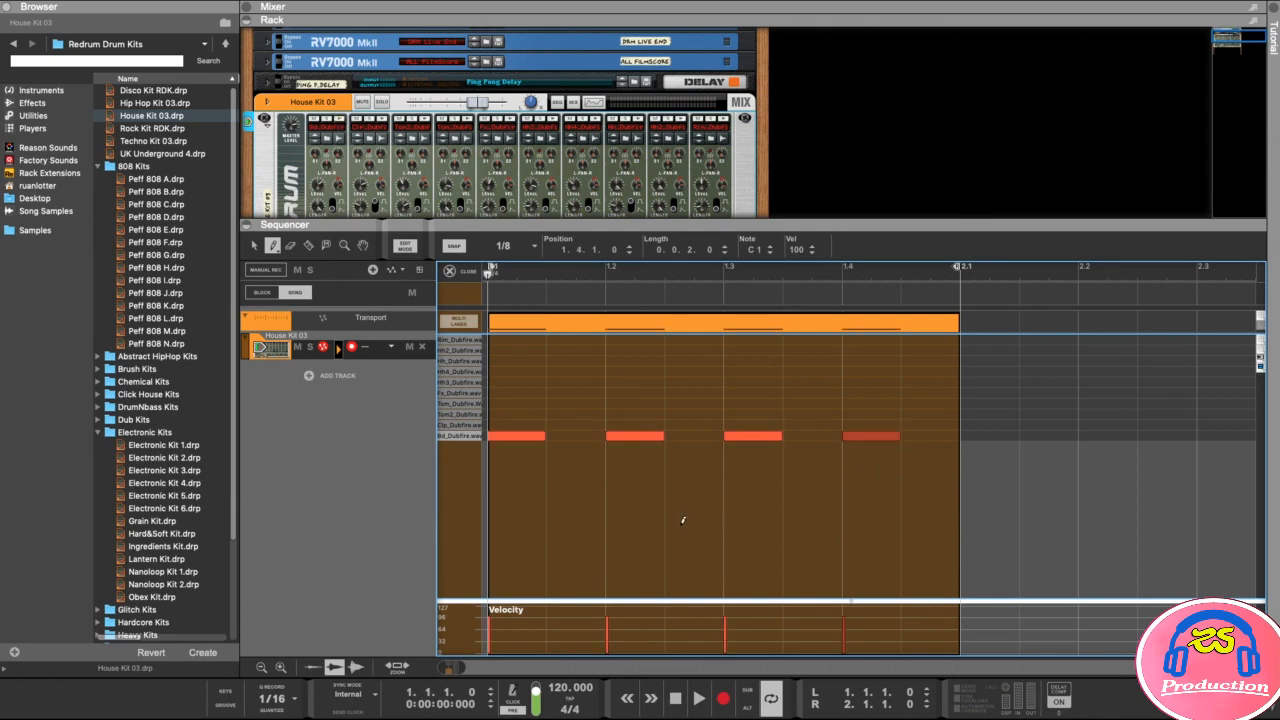
key(space)
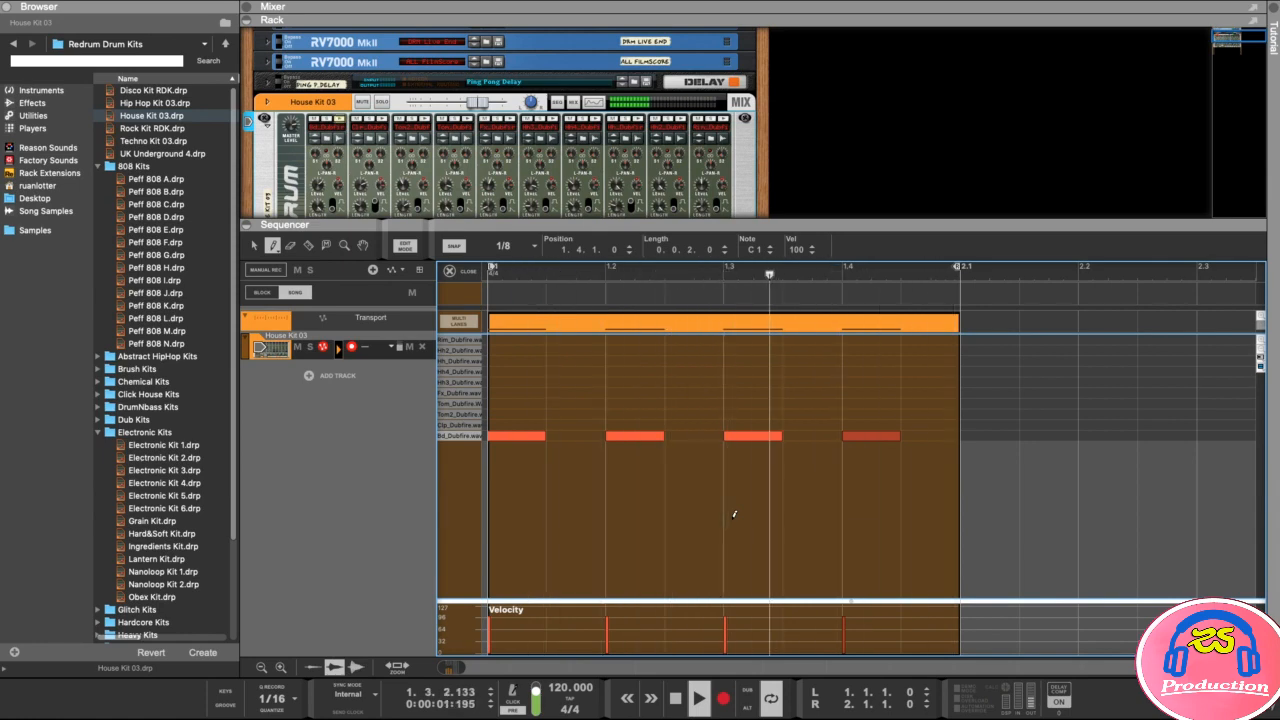
key(space)
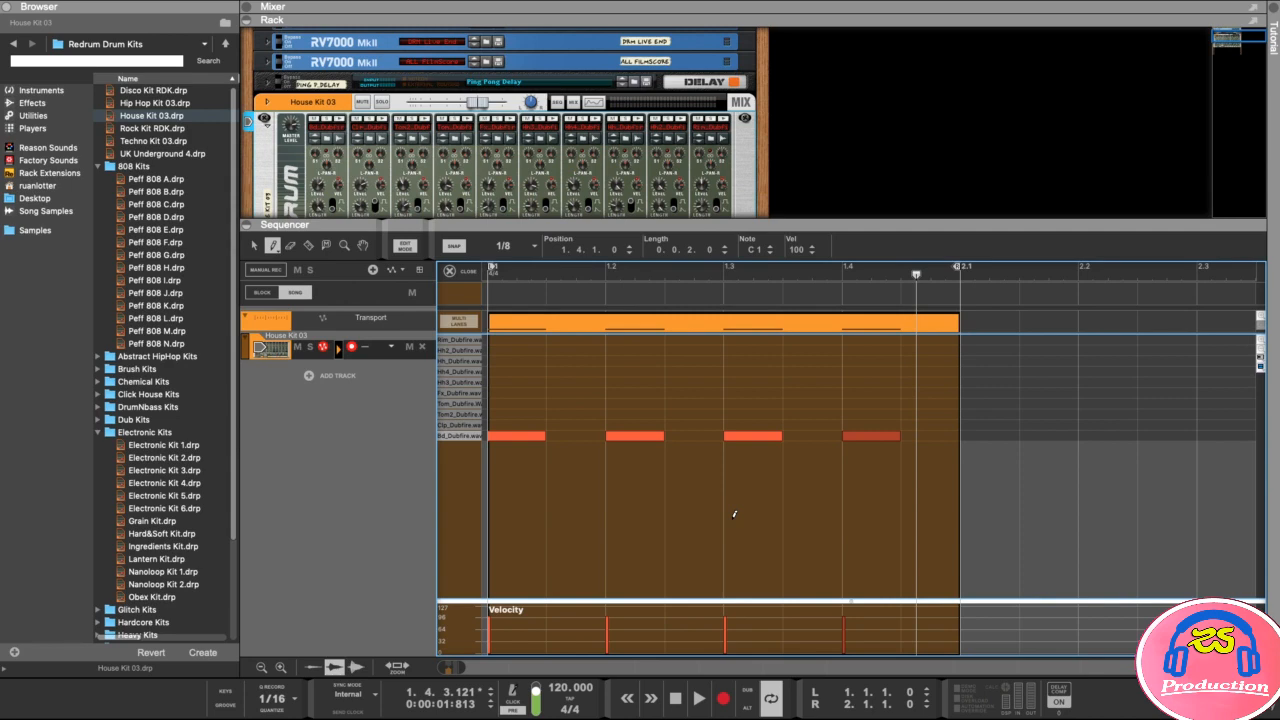
Enlarge the sequencer slightly and audition the hi-hat lanes repeatedly to compare their sounds.
drag(574, 228, 574, 219)
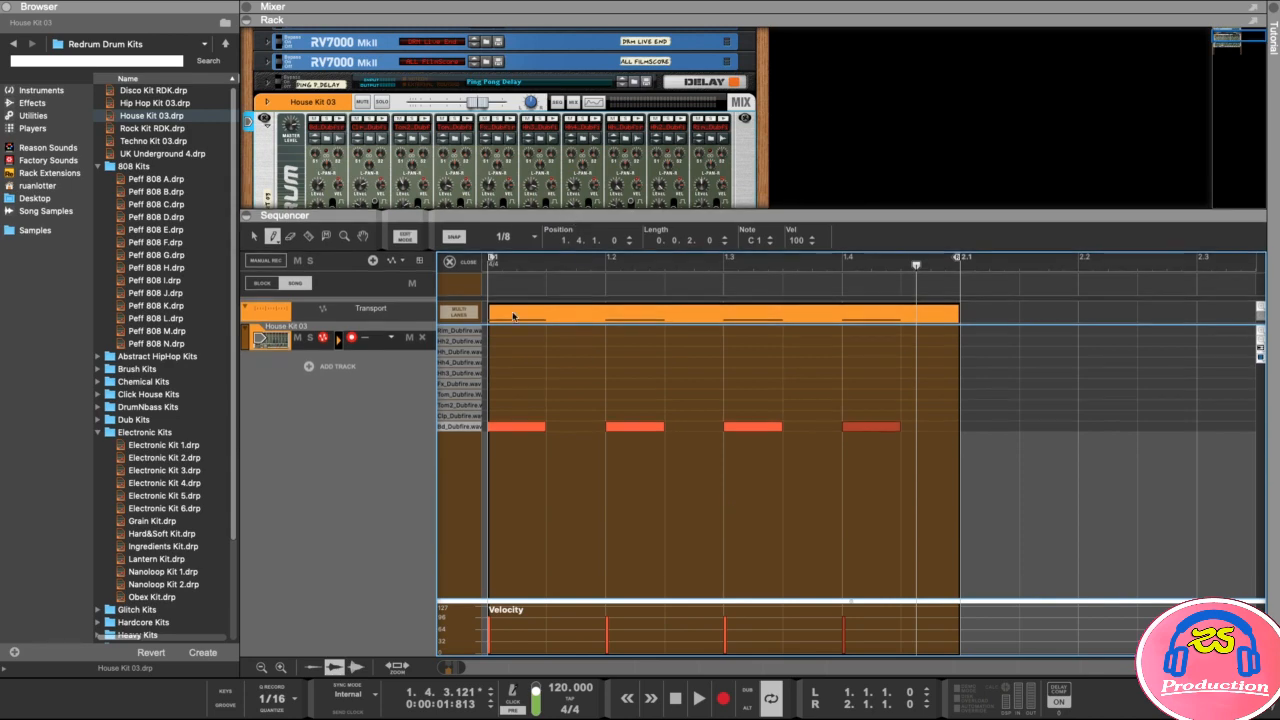
click(462, 340)
click(462, 352)
click(460, 362)
click(470, 372)
click(465, 362)
click(460, 352)
click(460, 352)
click(461, 362)
click(461, 362)
click(461, 362)
click(461, 361)
click(461, 361)
click(461, 360)
Draw eighth-length Hh4 hi-hat notes on the four offbeats of bar 1.
click(572, 362)
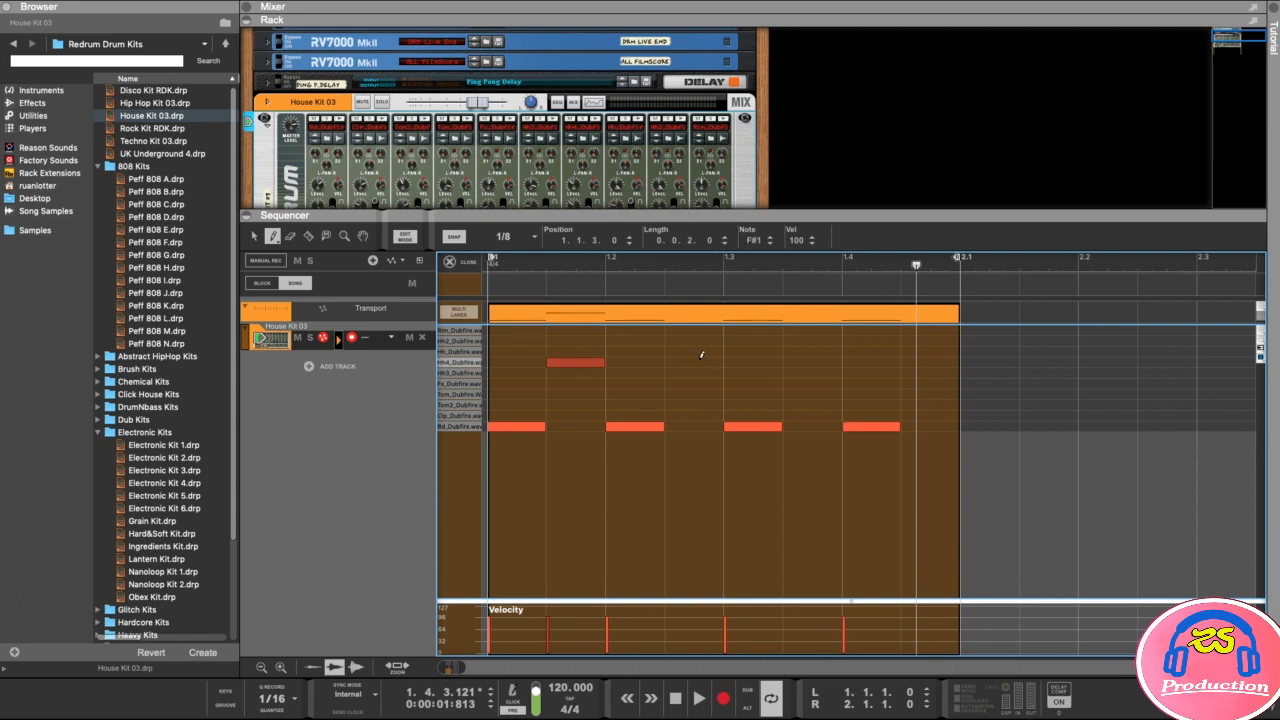
click(700, 362)
click(812, 362)
click(907, 362)
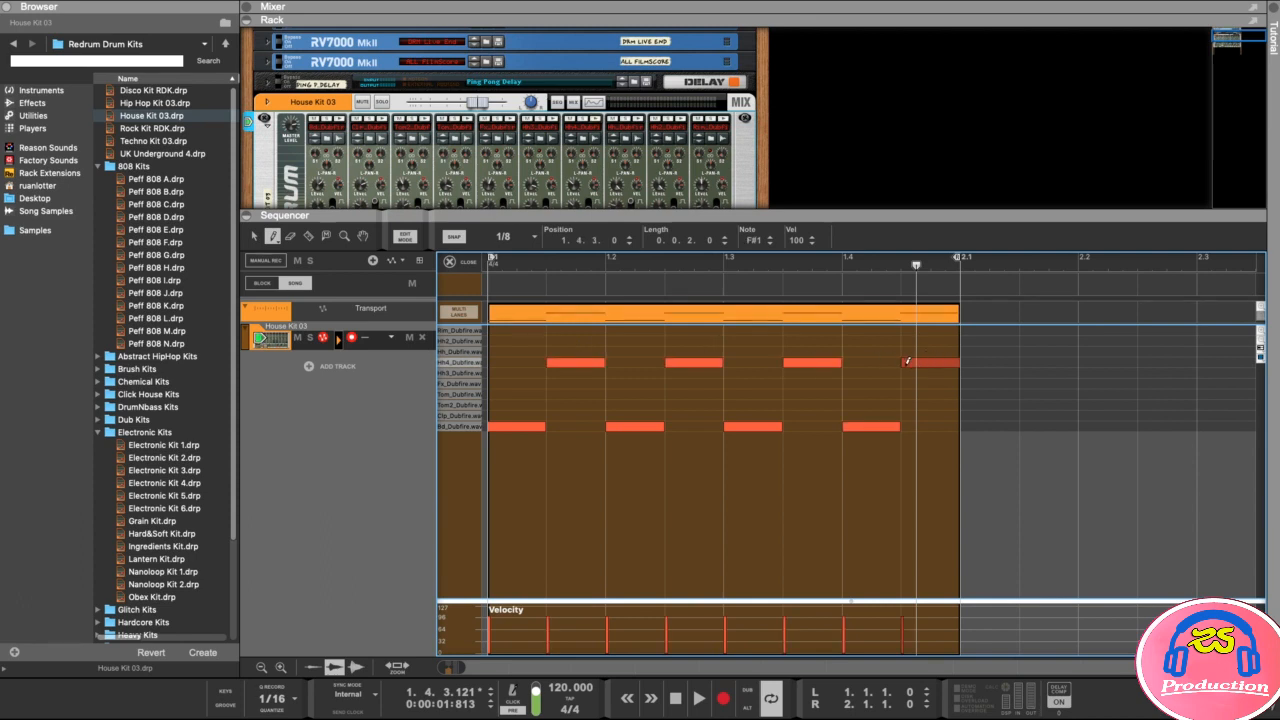
Return the playhead to the song start and play the looped bass drum and hi-hat beat.
click(485, 285)
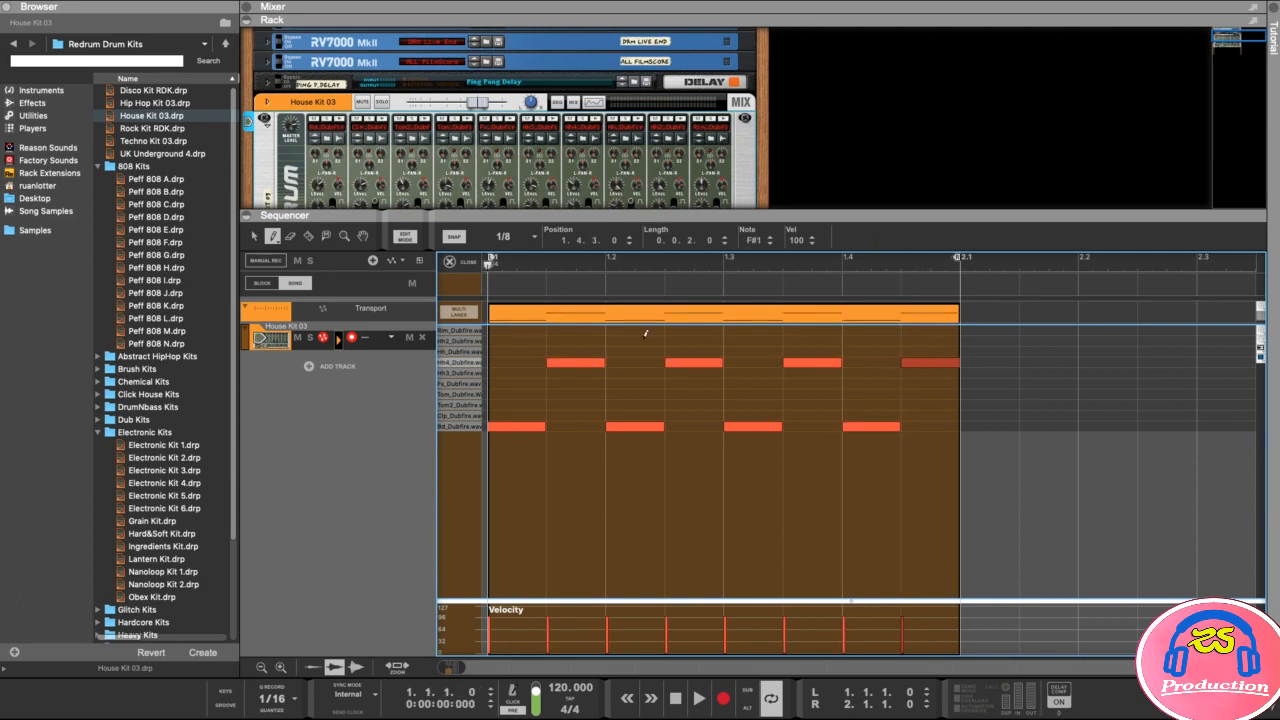
key(space)
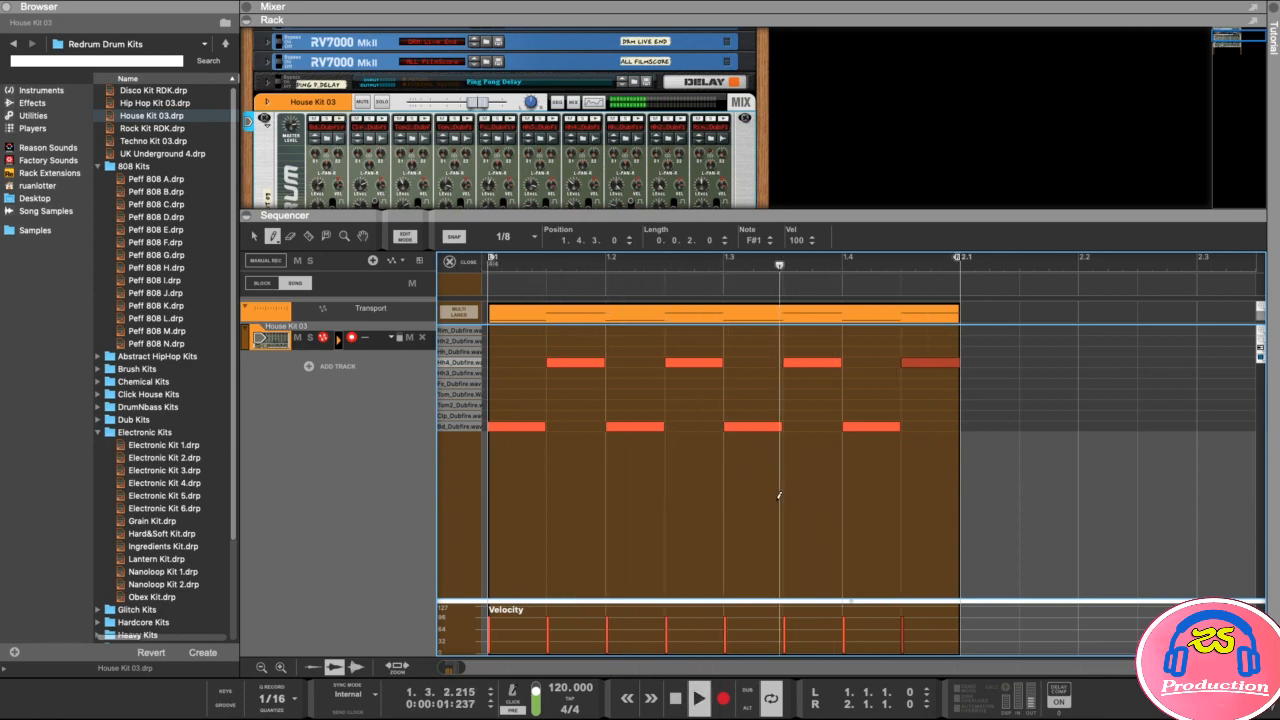
key(space)
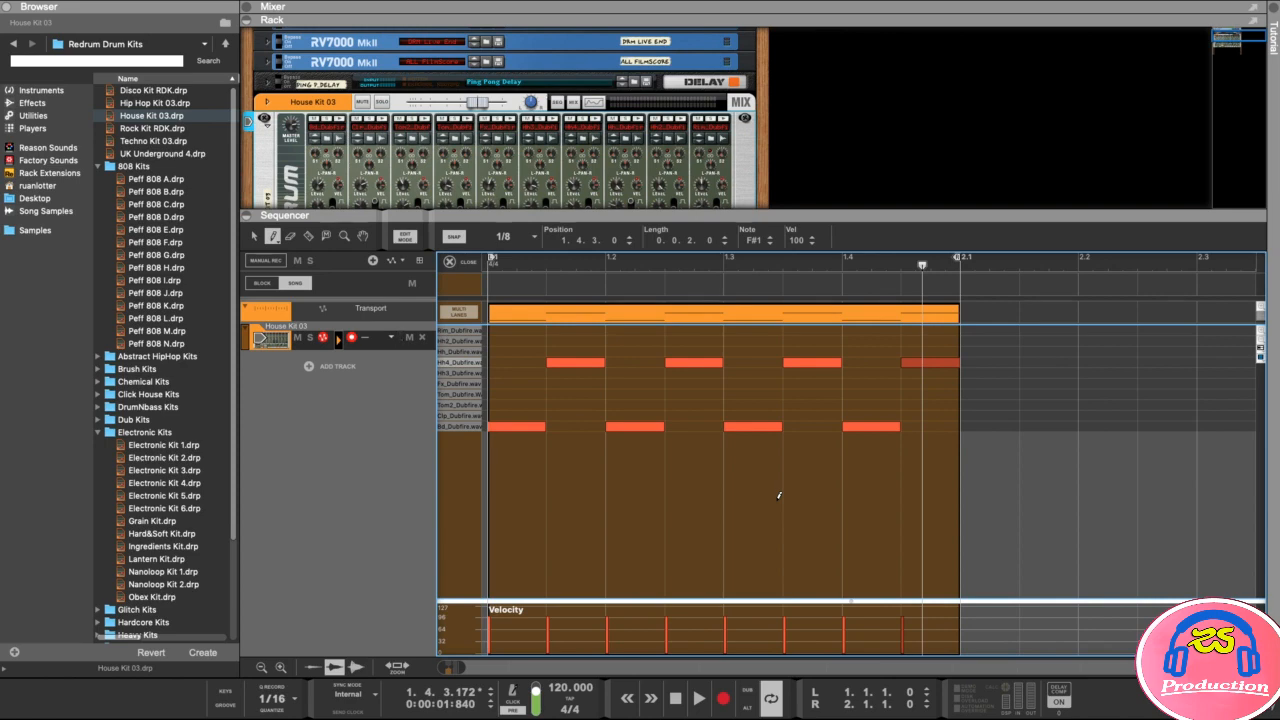
Return the playhead to the song start and audition the Hh3, Fx, Tom and Tom2 drum lanes.
drag(926, 275, 459, 284)
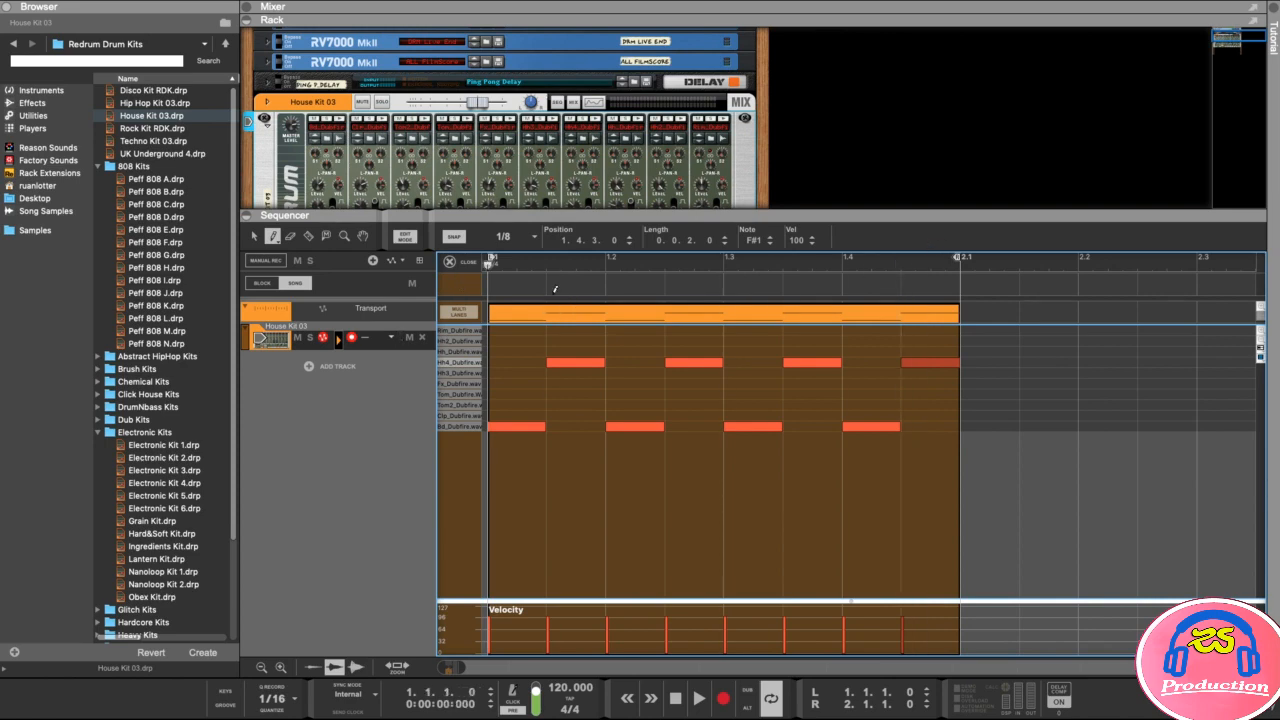
click(468, 371)
click(460, 383)
click(463, 395)
click(464, 404)
click(467, 371)
click(467, 372)
click(465, 372)
click(471, 371)
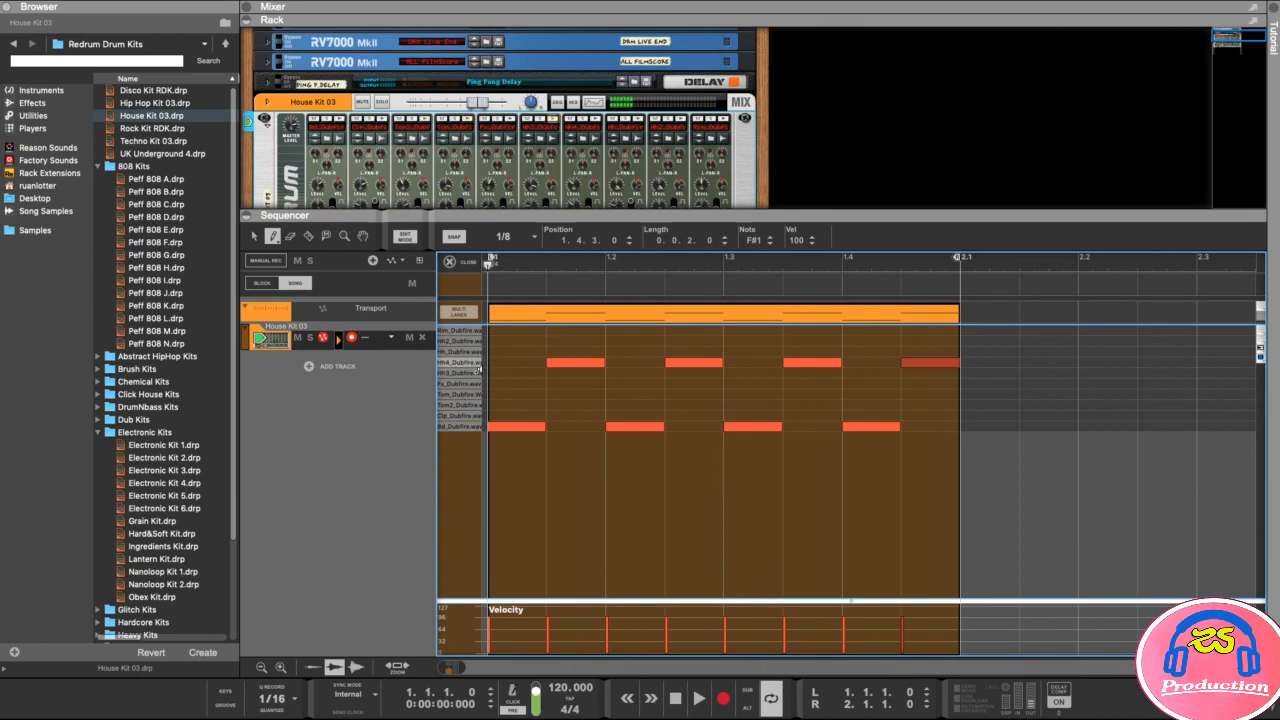
Draw eighth-length Hh3 notes on beats 2 and 4 of bar 1 and play back the beat.
click(629, 370)
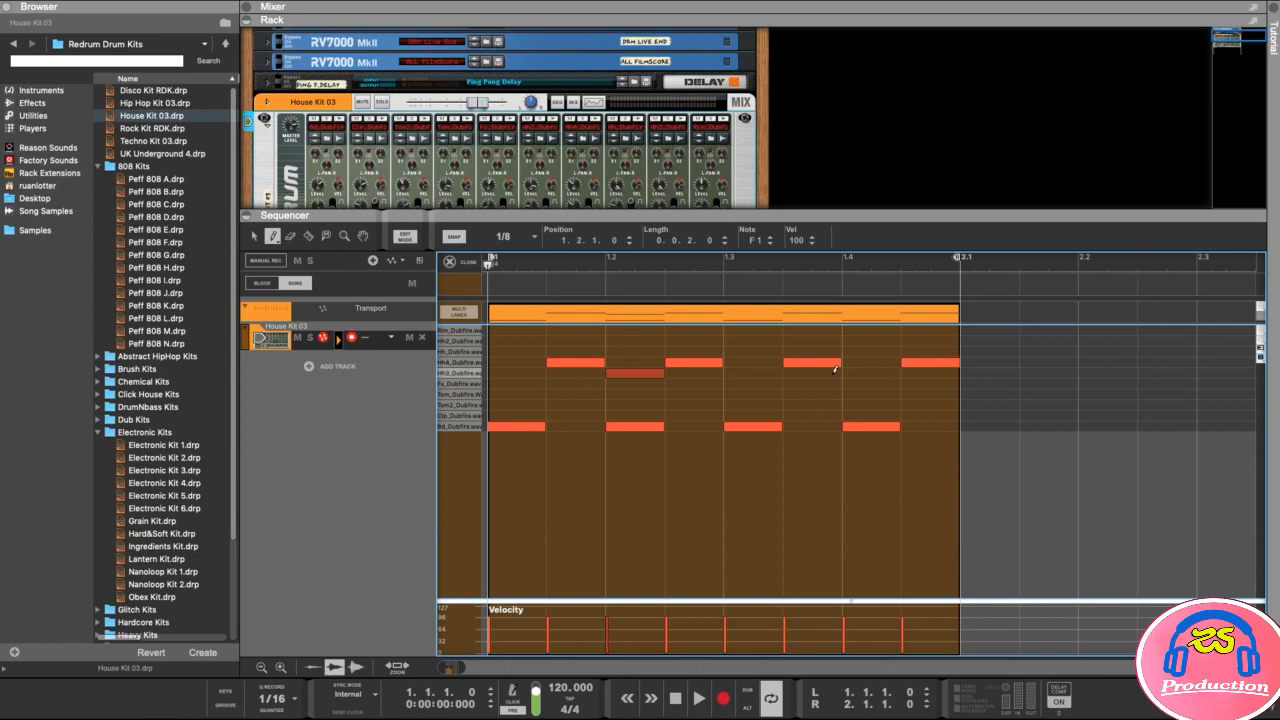
click(865, 372)
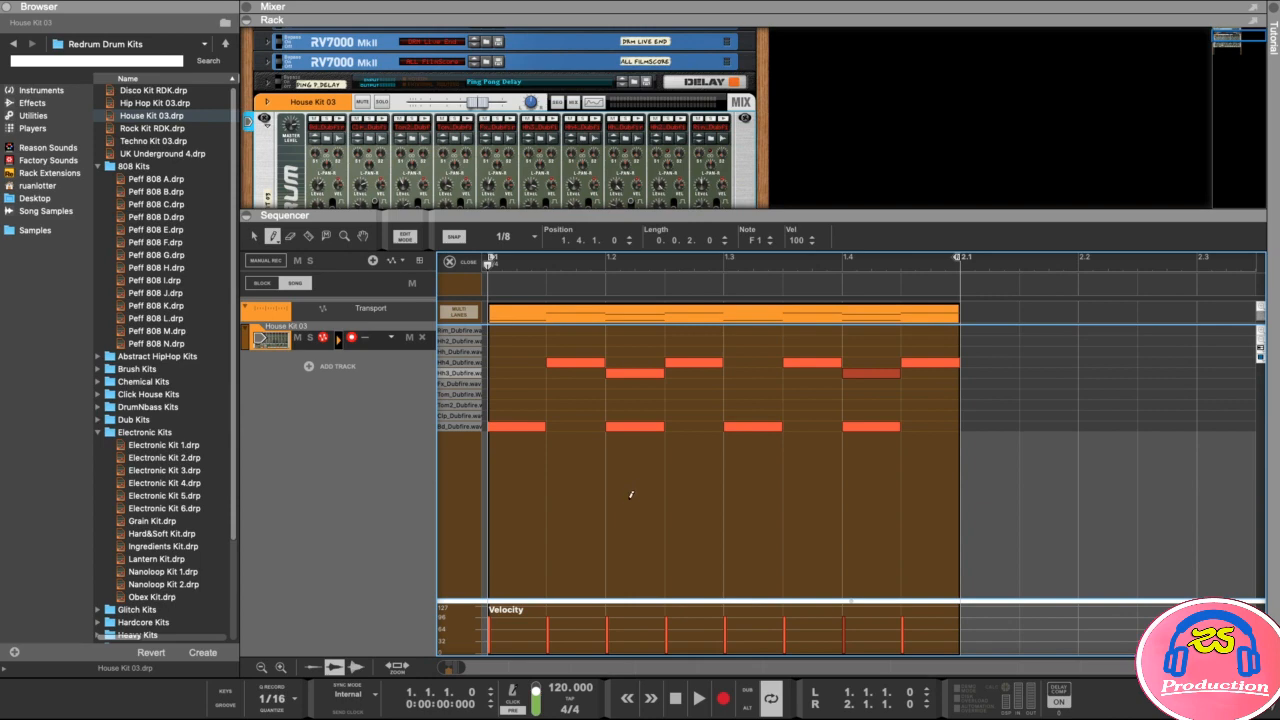
key(space)
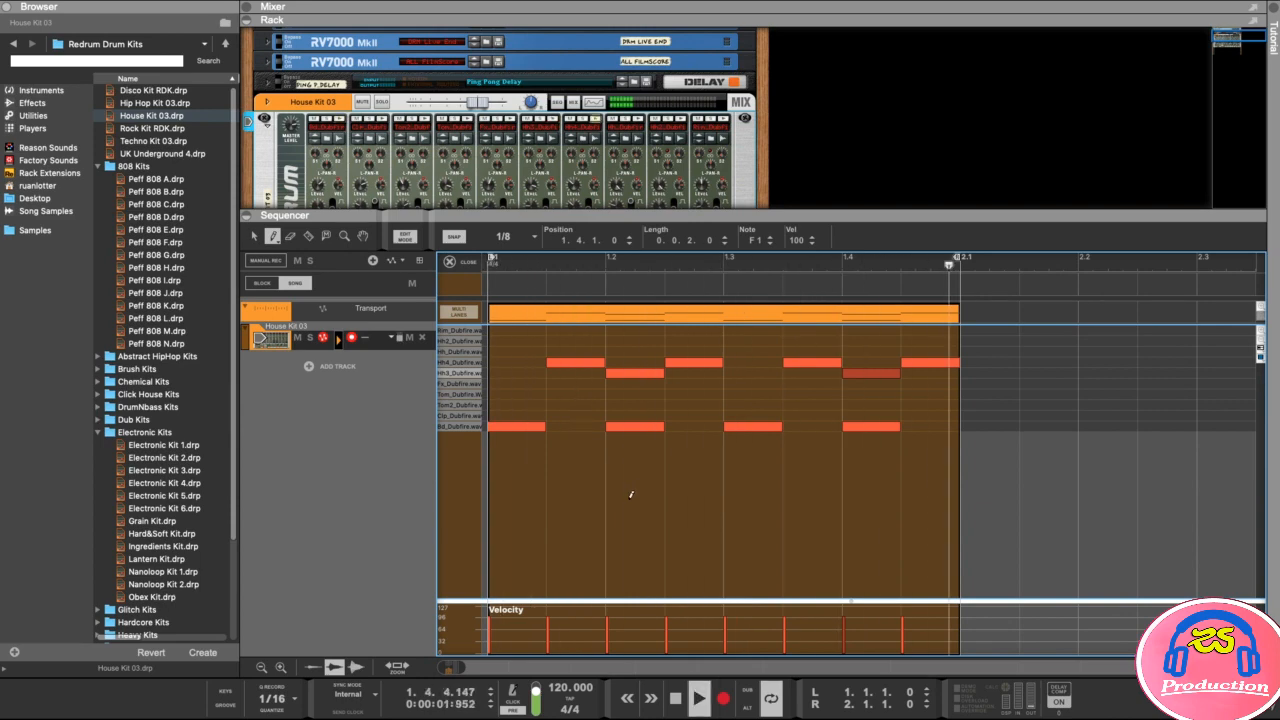
key(space)
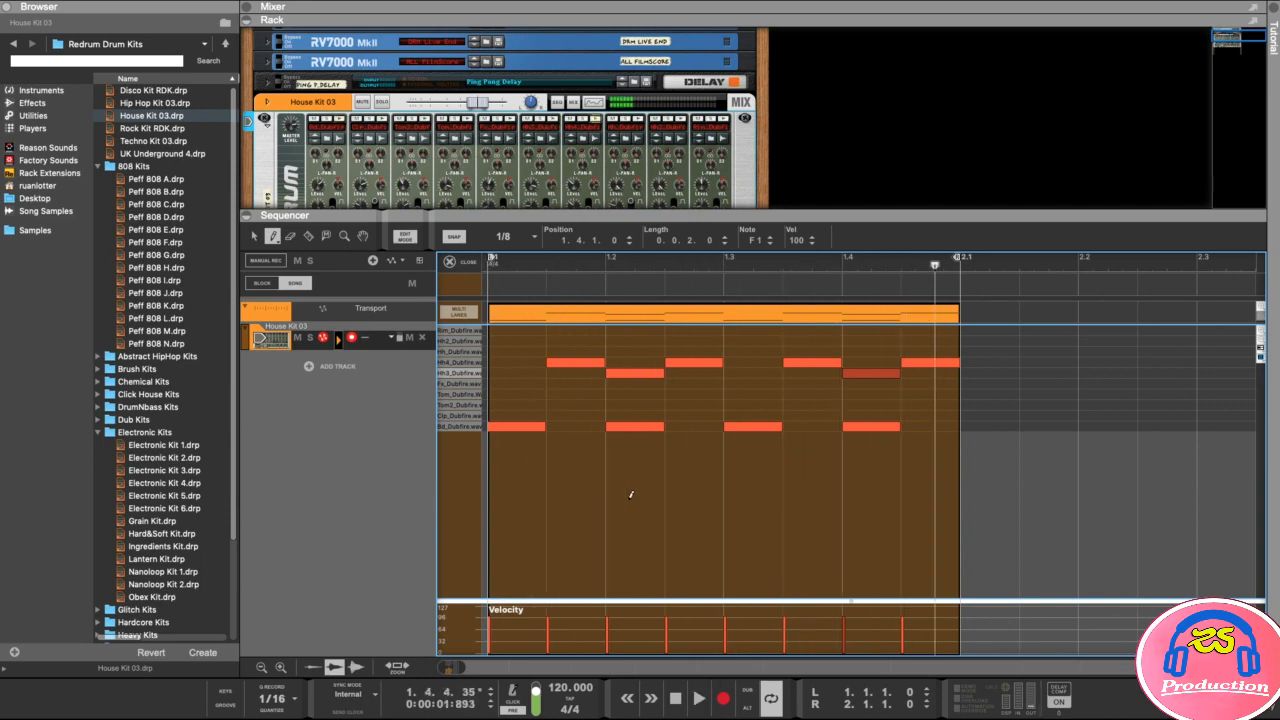
Set the snap value to 1/16 and draw sixteenth-length Hh hi-hat notes across the first two beats of bar 1.
click(516, 241)
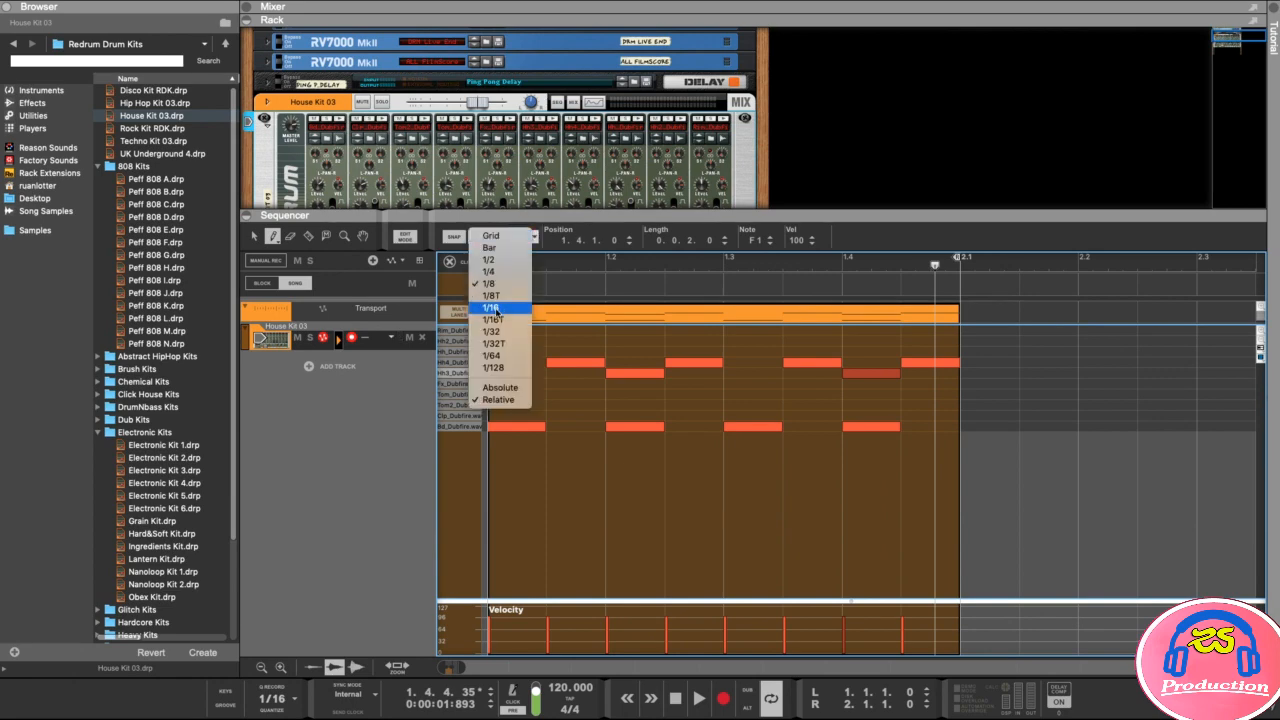
click(519, 308)
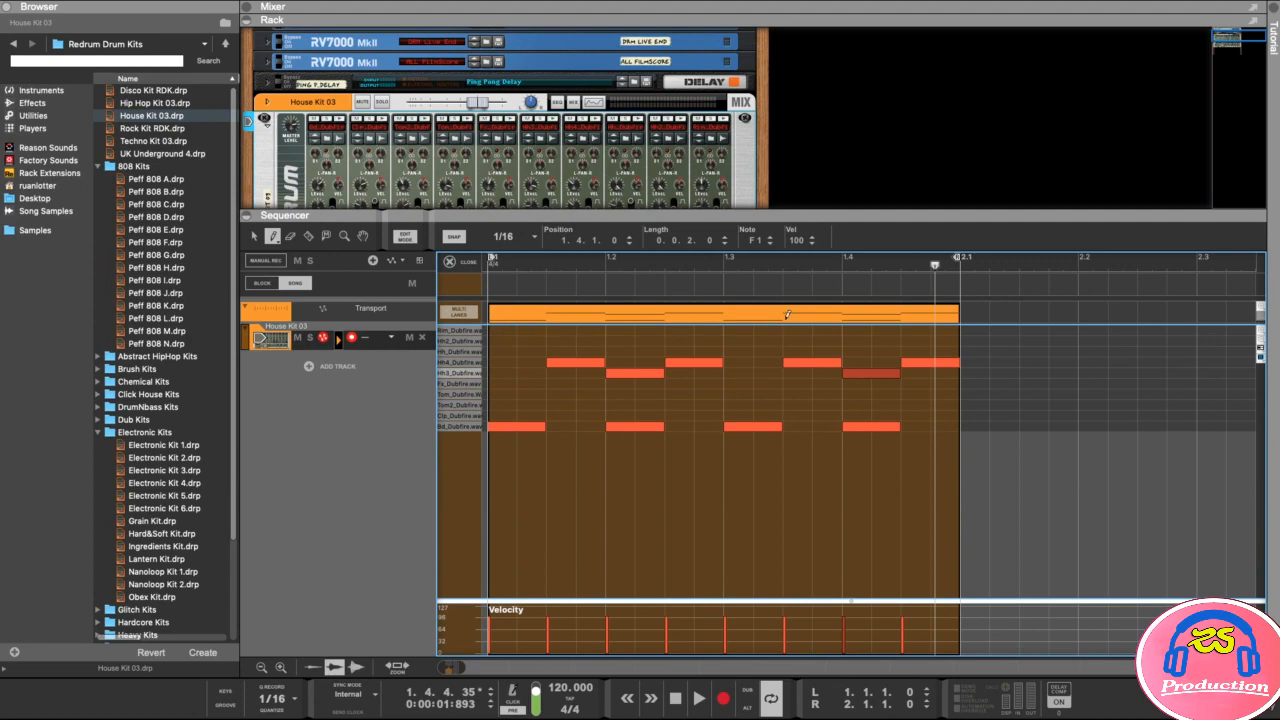
drag(646, 215, 646, 230)
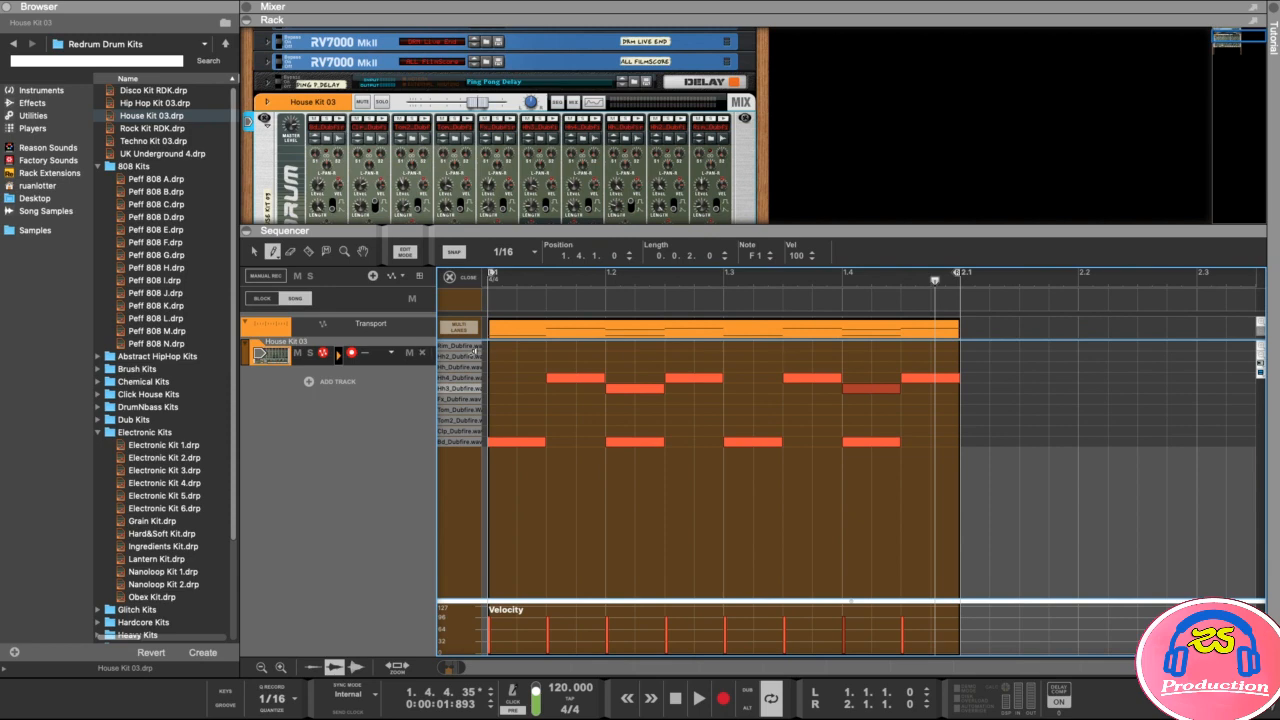
click(462, 378)
click(463, 377)
click(463, 367)
click(463, 367)
click(465, 366)
drag(490, 366, 712, 364)
Duplicate the eight sixteenth-note Hh notes onto beats 3 and 4 and play back the full bar.
click(257, 251)
drag(726, 350, 492, 378)
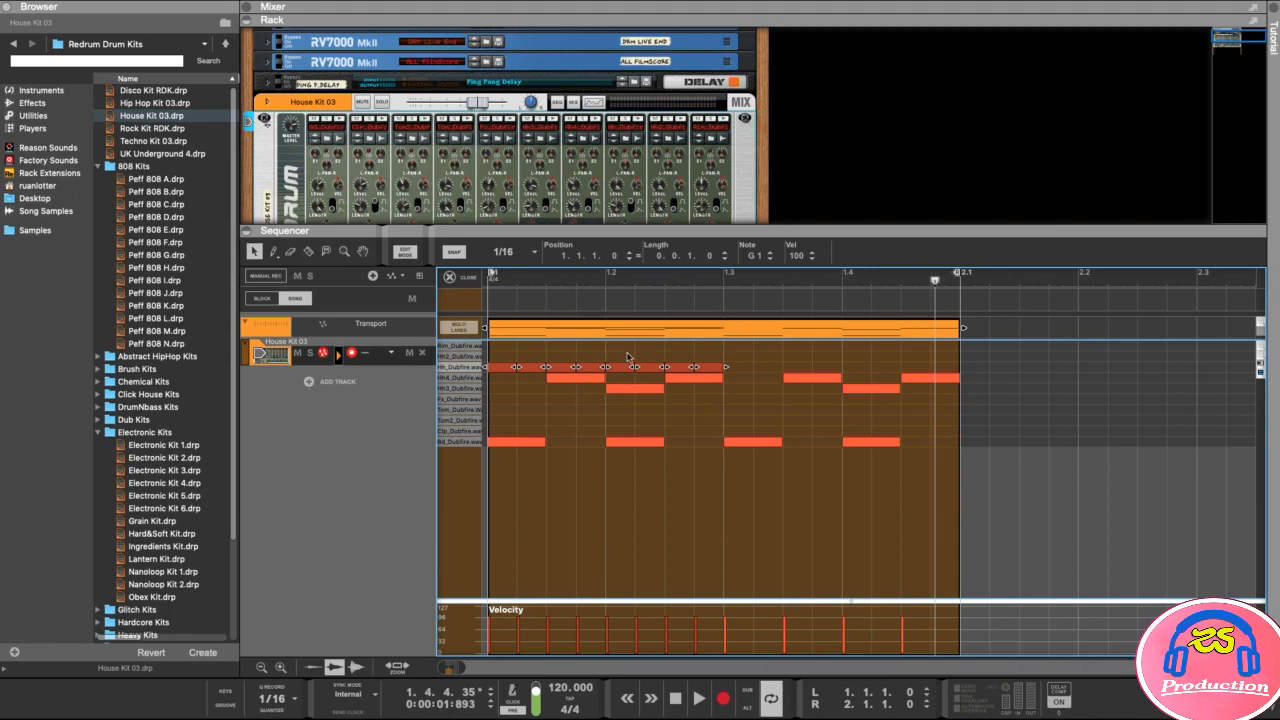
drag(500, 372, 736, 372)
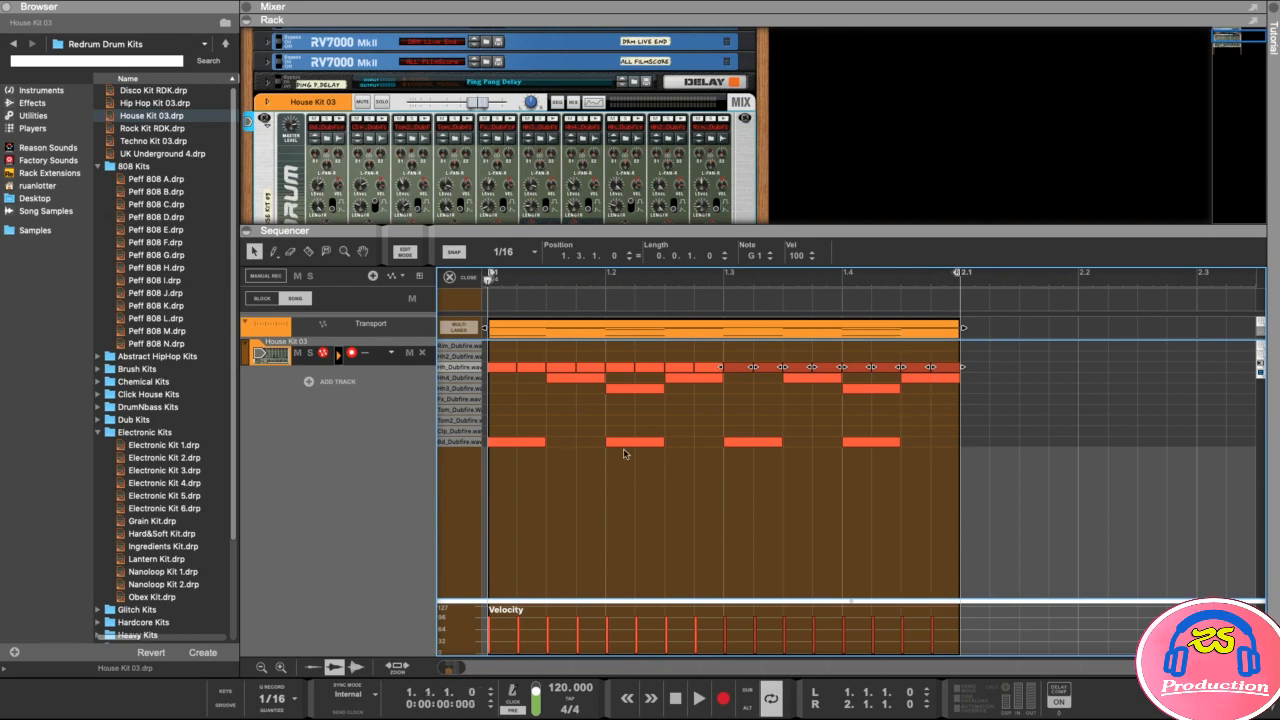
click(723, 537)
key(space)
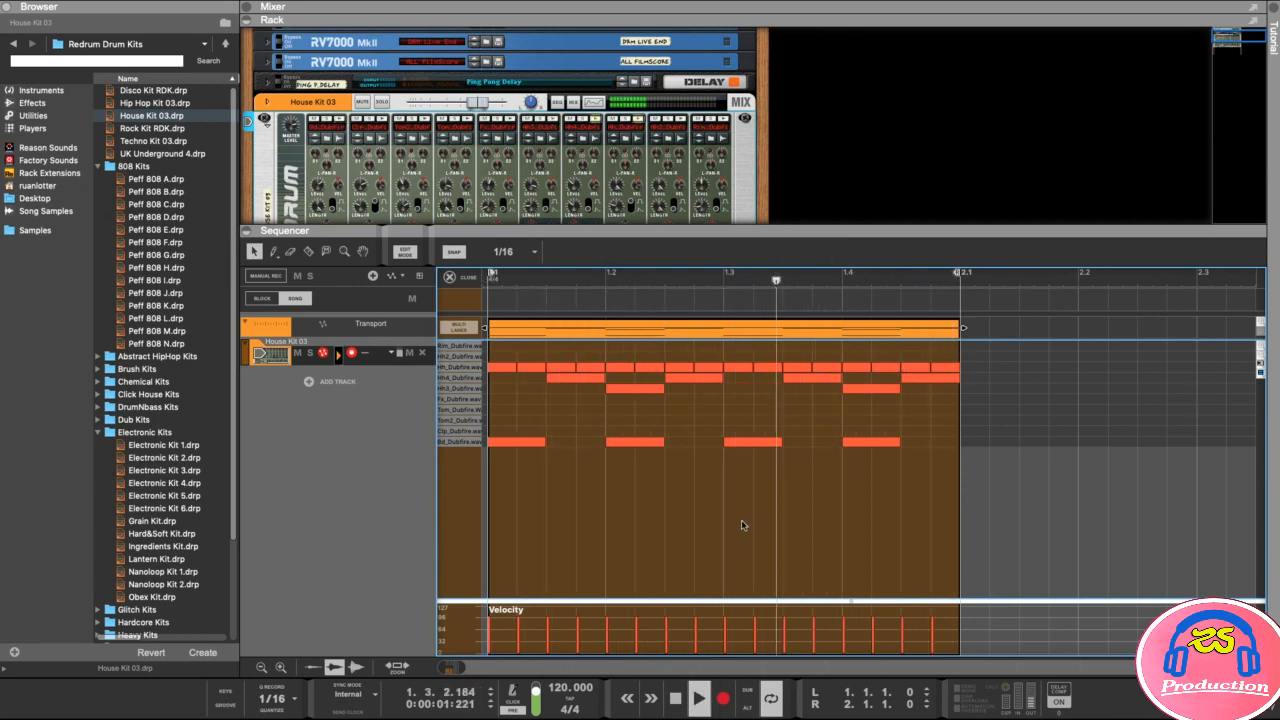
key(space)
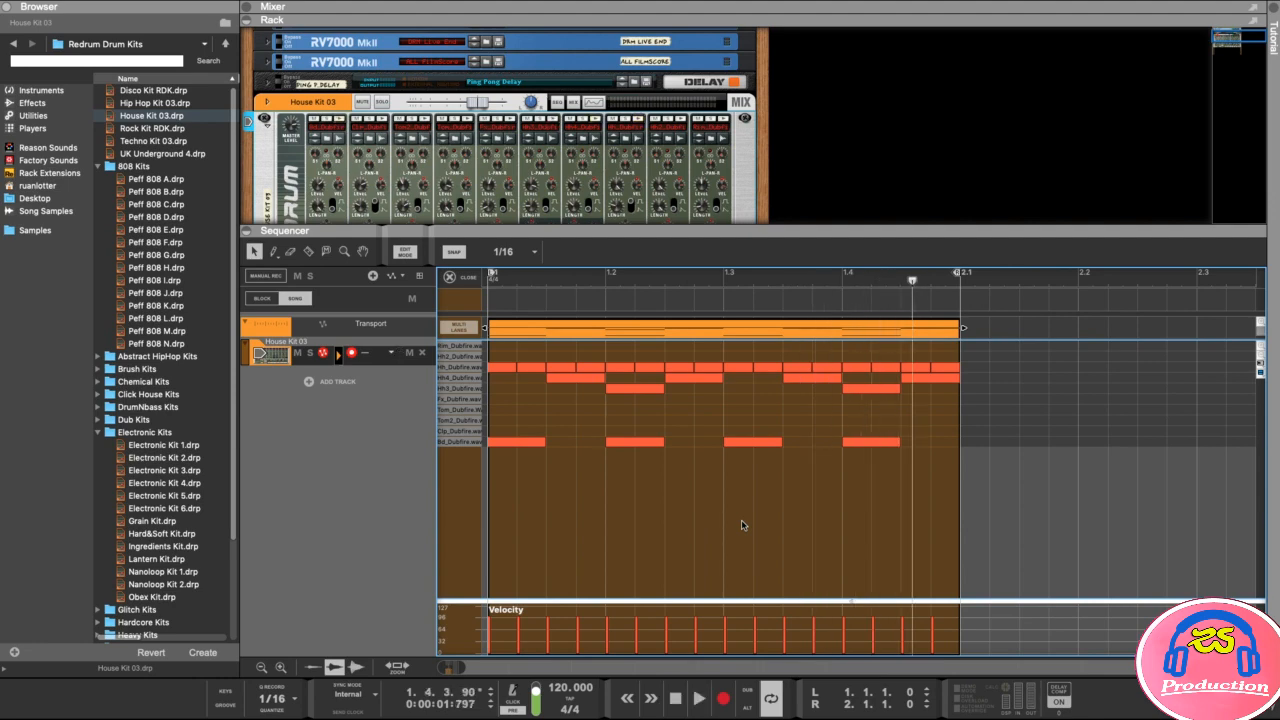
drag(914, 281, 488, 281)
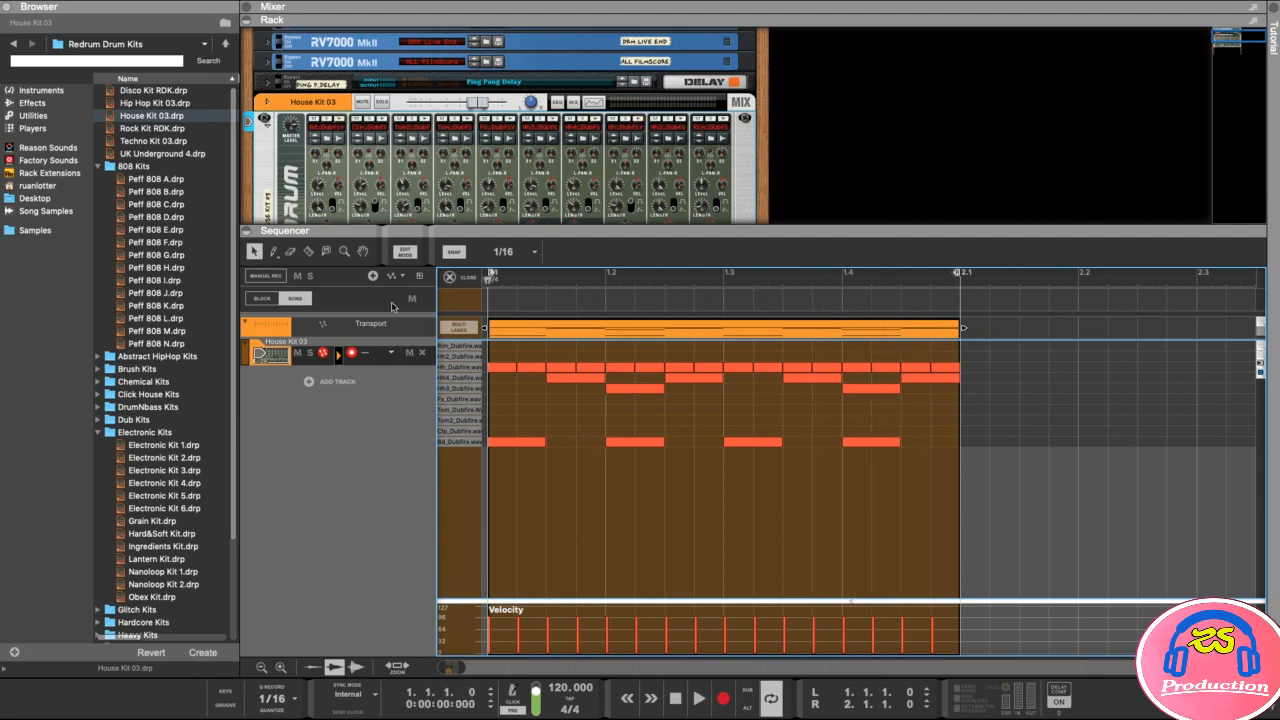
Show the whole Redrum in the rack, trigger drum 1 and adjust its length and level during playback, setting the level to 104.
drag(580, 234, 604, 430)
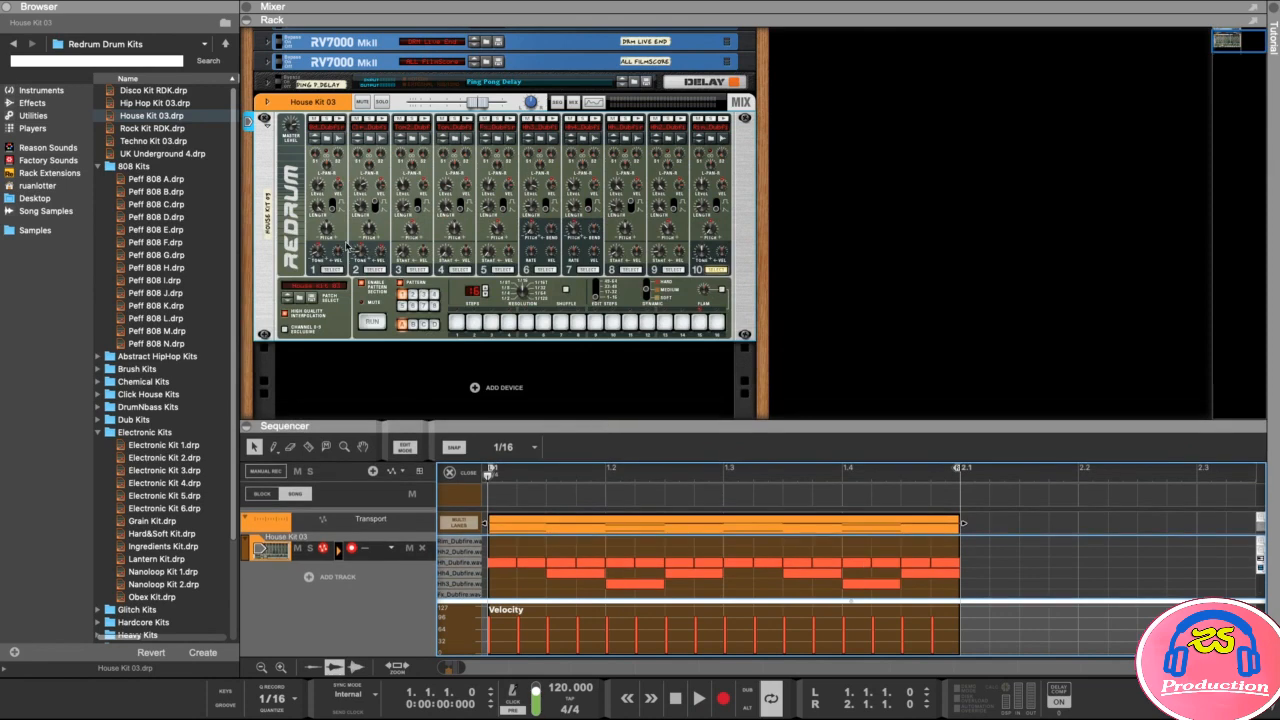
drag(616, 394, 615, 380)
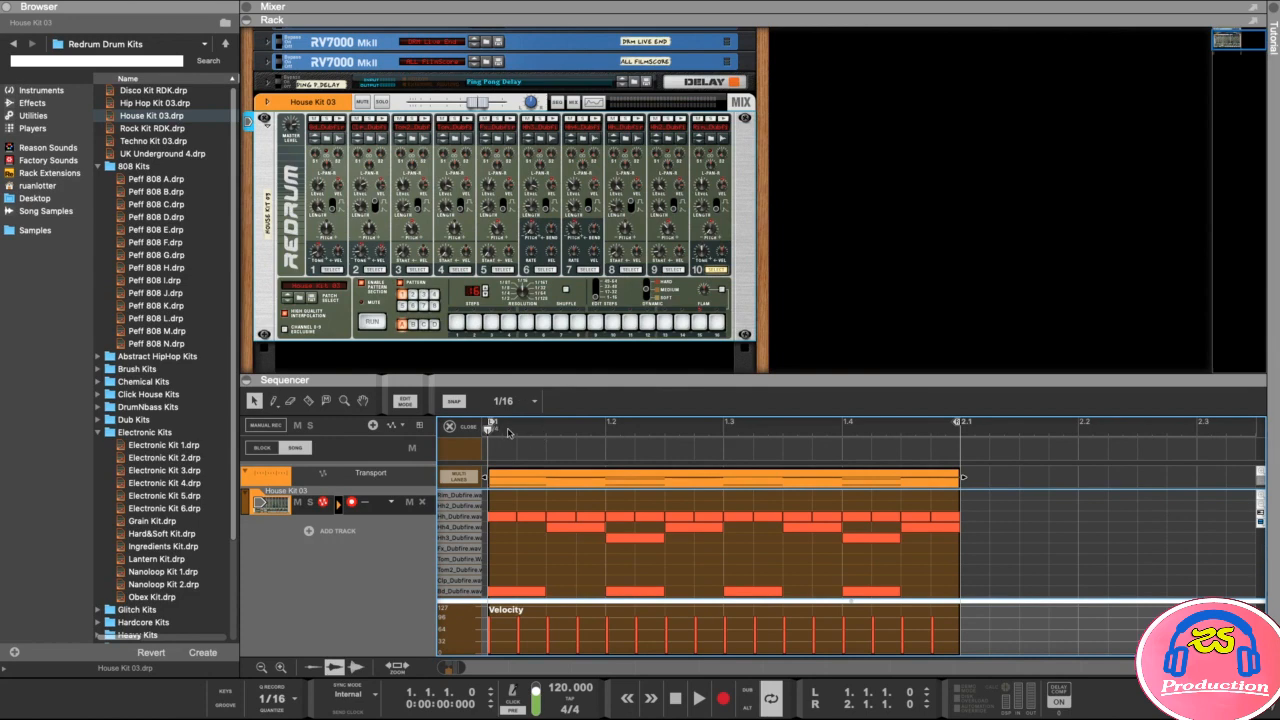
click(340, 122)
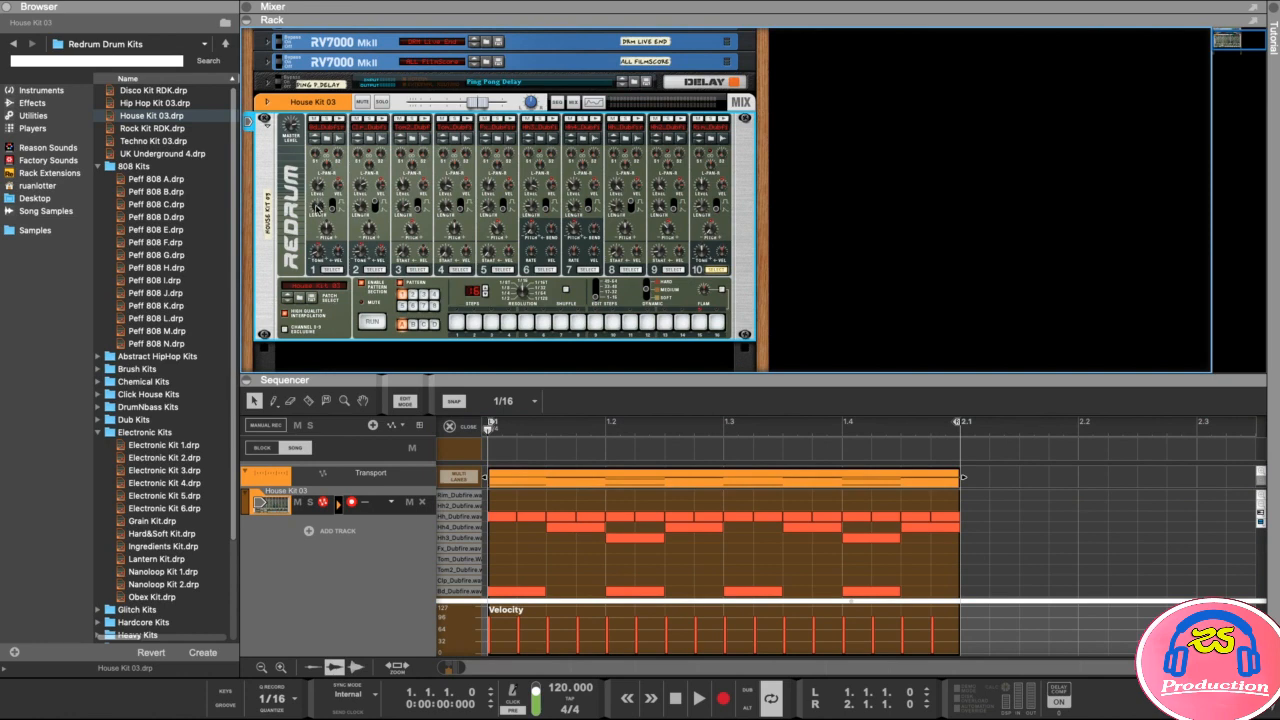
mouse_move(319, 209)
mouse_down()
mouse_move(320, 230)
mouse_move(326, 203)
mouse_up()
mouse_move(318, 186)
key(space)
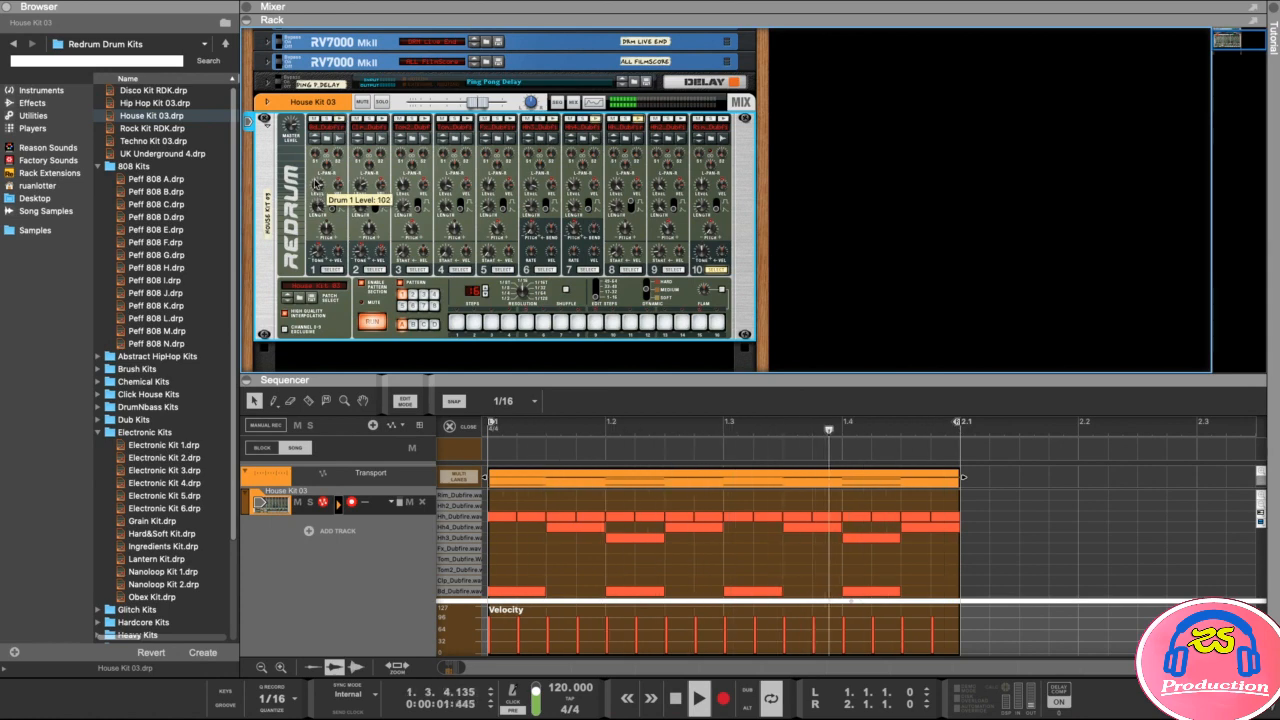
key(space)
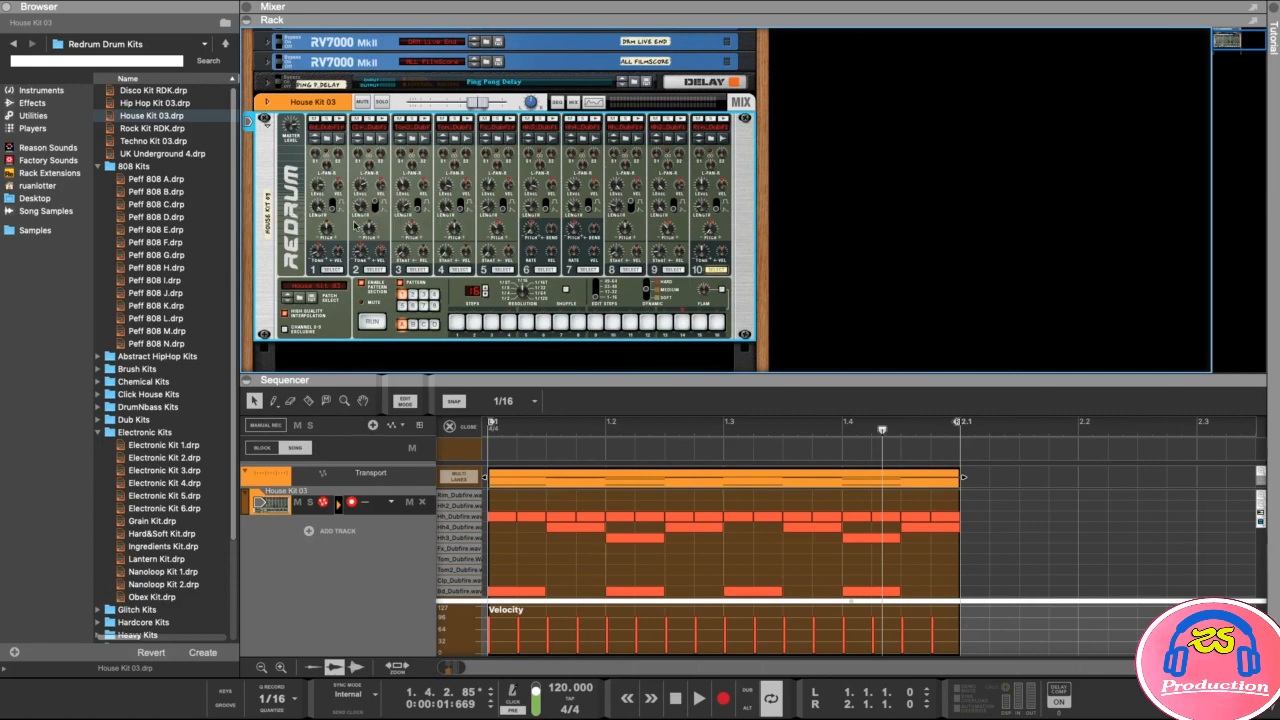
key(space)
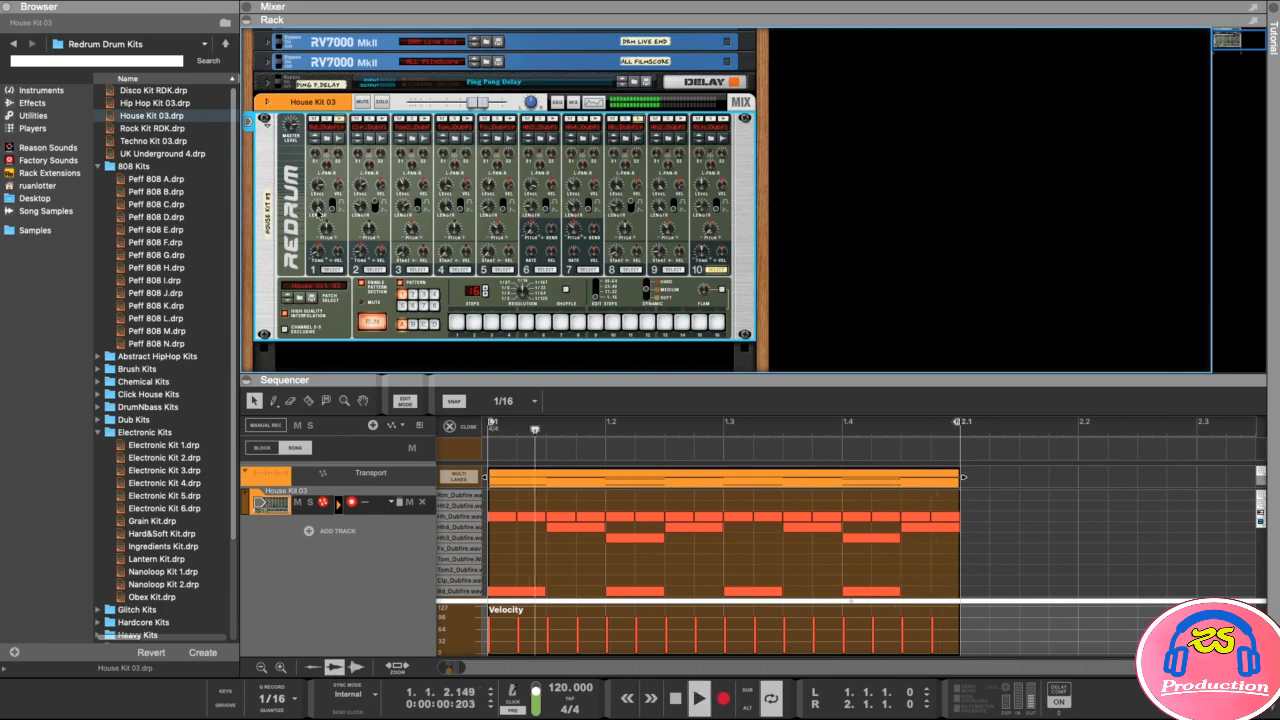
drag(316, 224, 308, 186)
key(space)
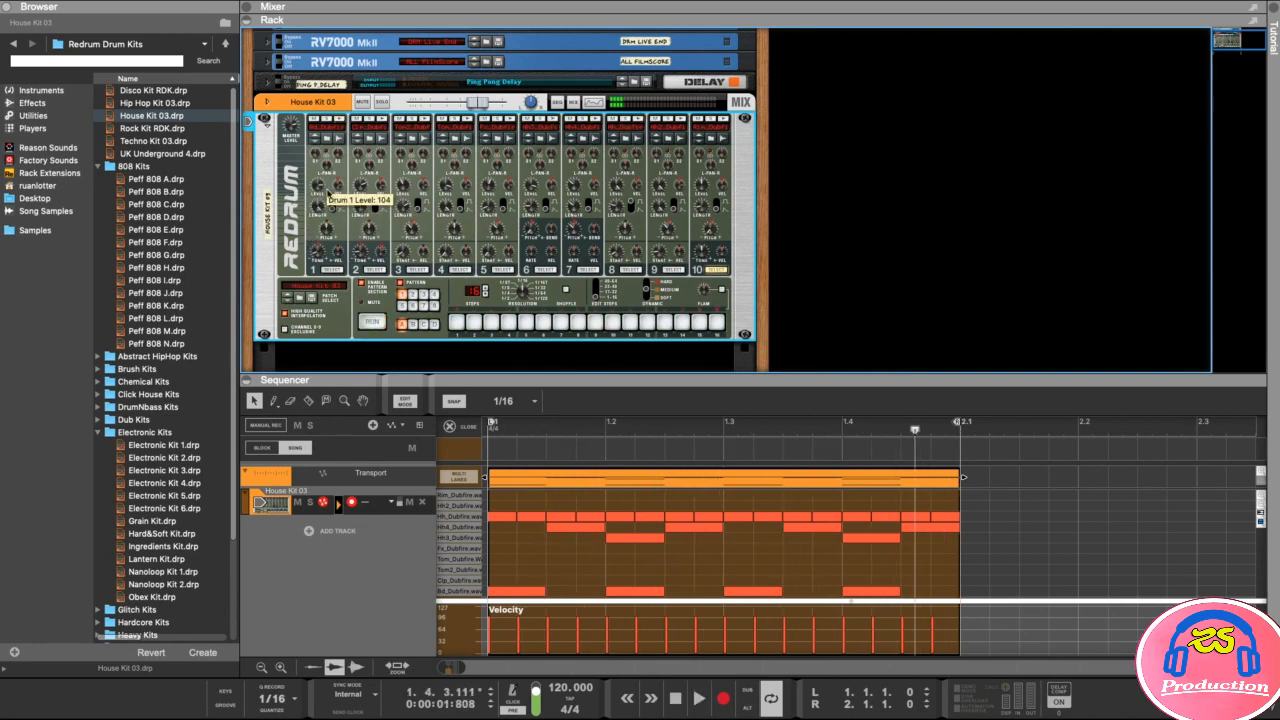
Play the loop while trying drum 1's pitch and tone settings, and set its tone to 0.
key(space)
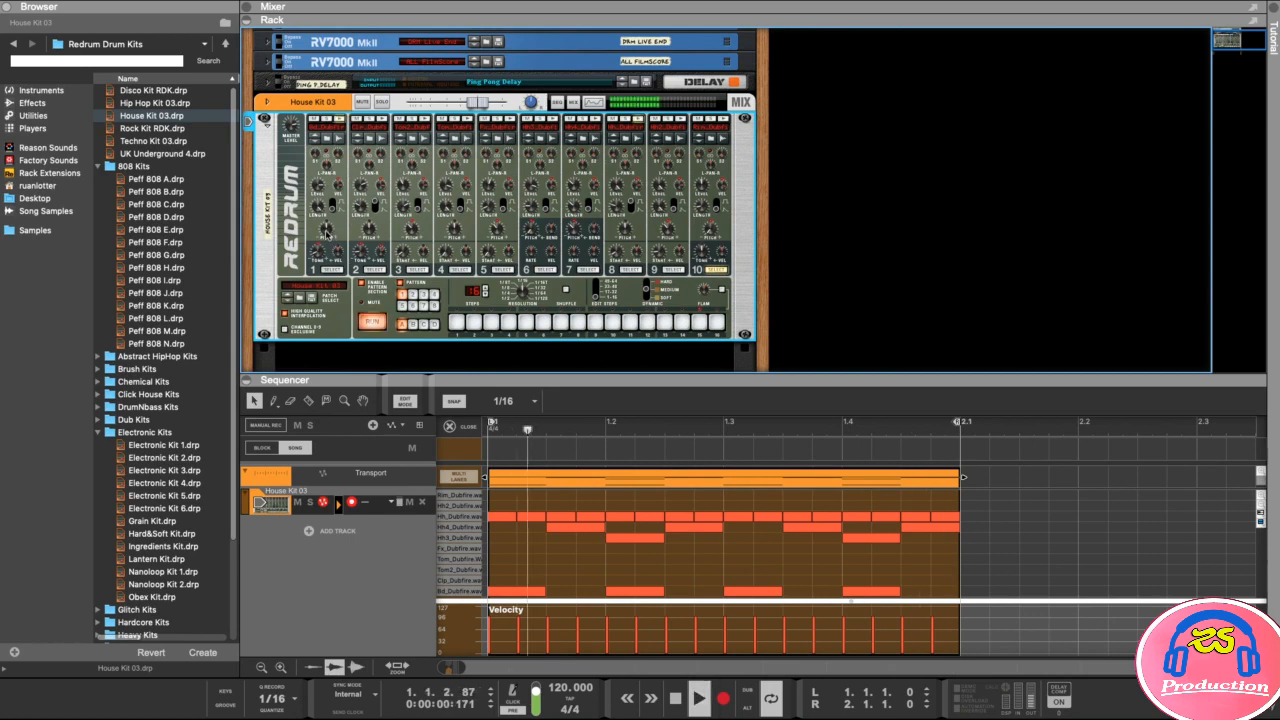
mouse_move(322, 240)
mouse_down()
mouse_move(325, 209)
mouse_move(324, 229)
mouse_up()
key(space)
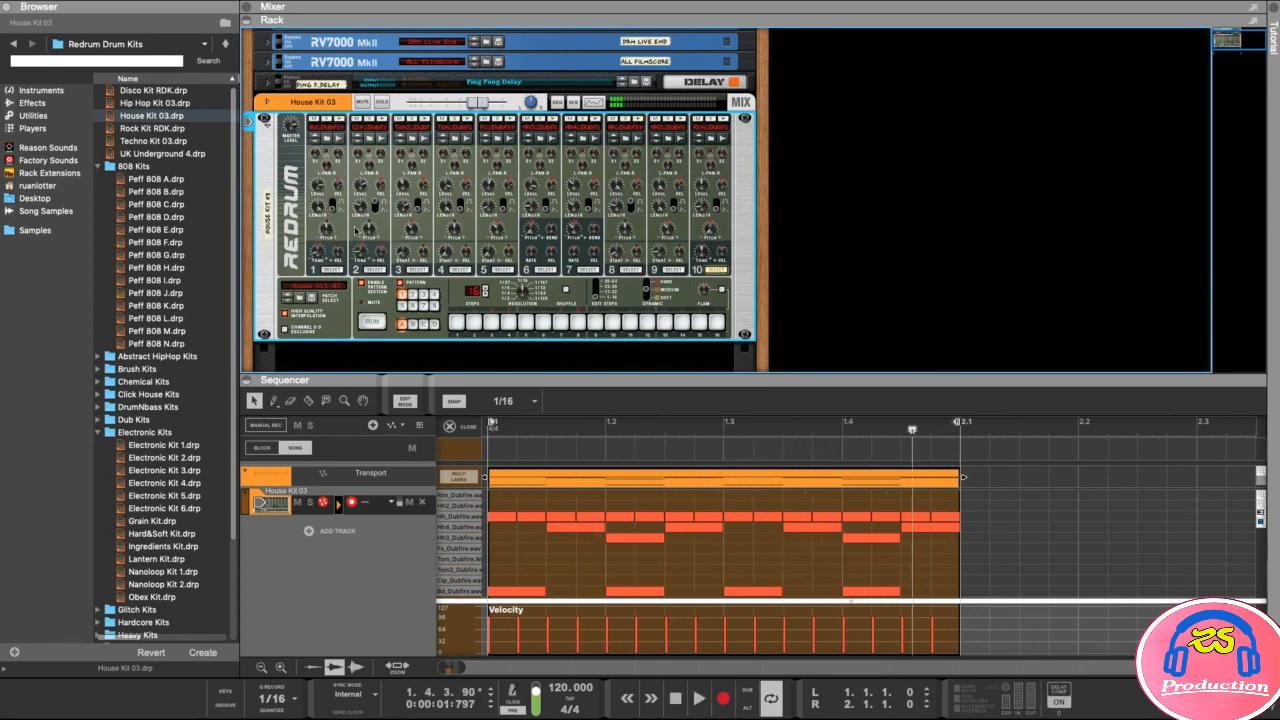
mouse_move(334, 238)
key(space)
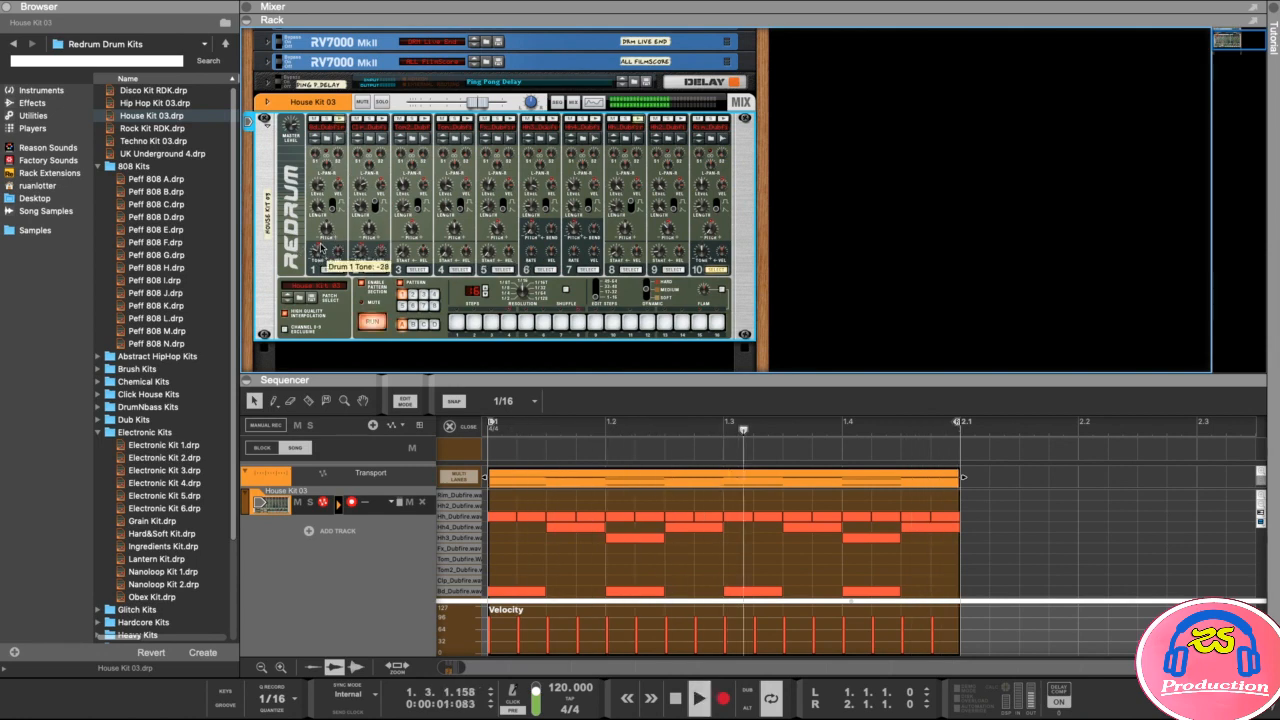
mouse_move(321, 248)
mouse_down()
mouse_move(318, 205)
mouse_move(326, 262)
mouse_up()
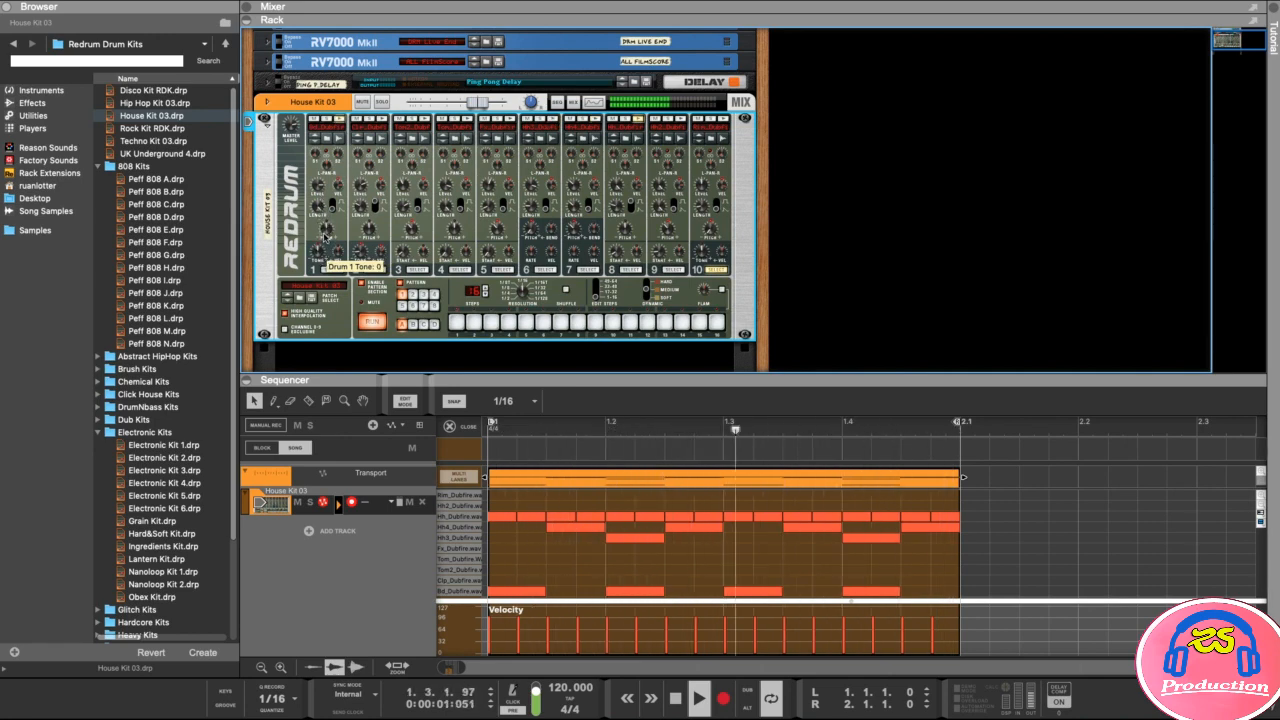
key(space)
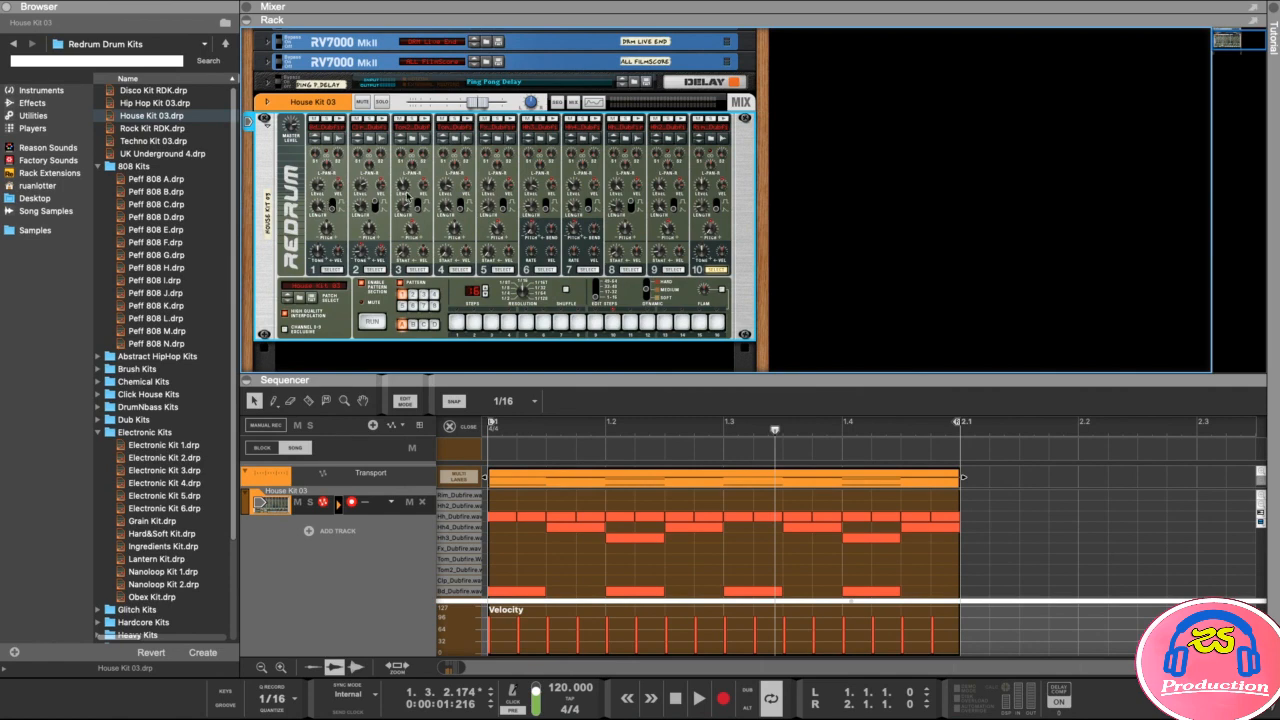
Enlarge the sequencer and its velocity lane to examine the note velocities.
drag(734, 381, 730, 250)
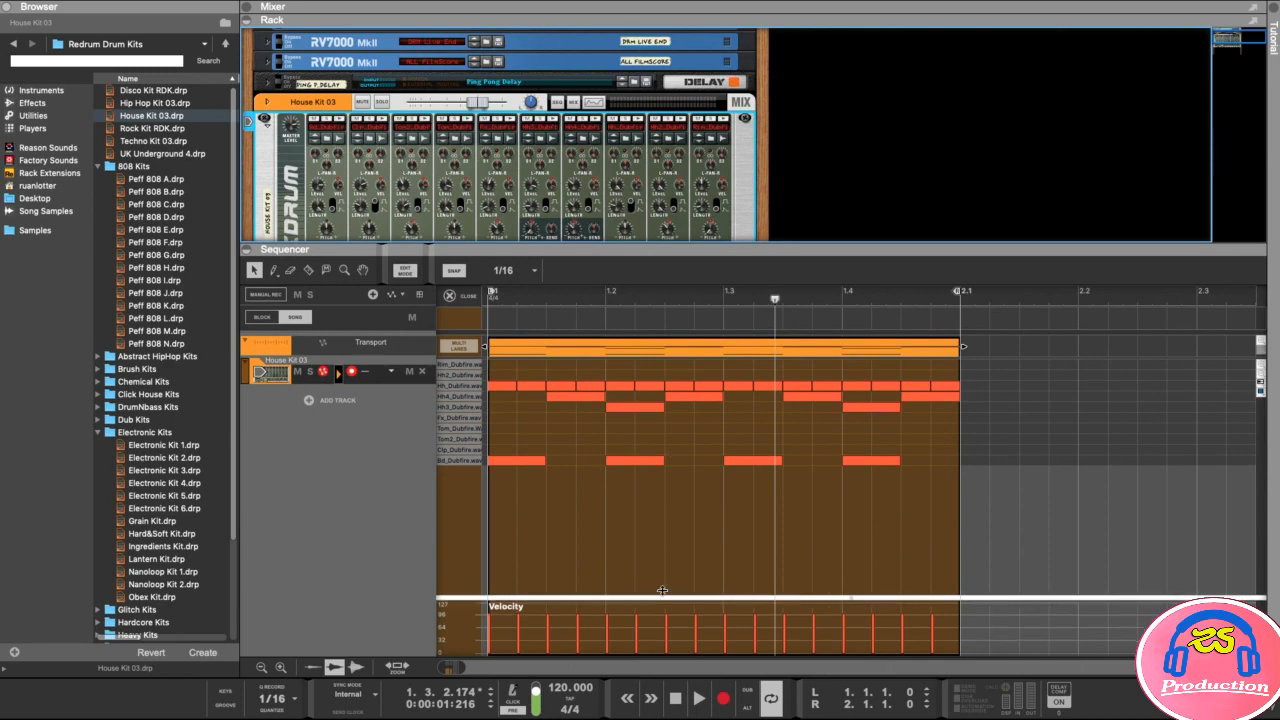
drag(660, 600, 660, 501)
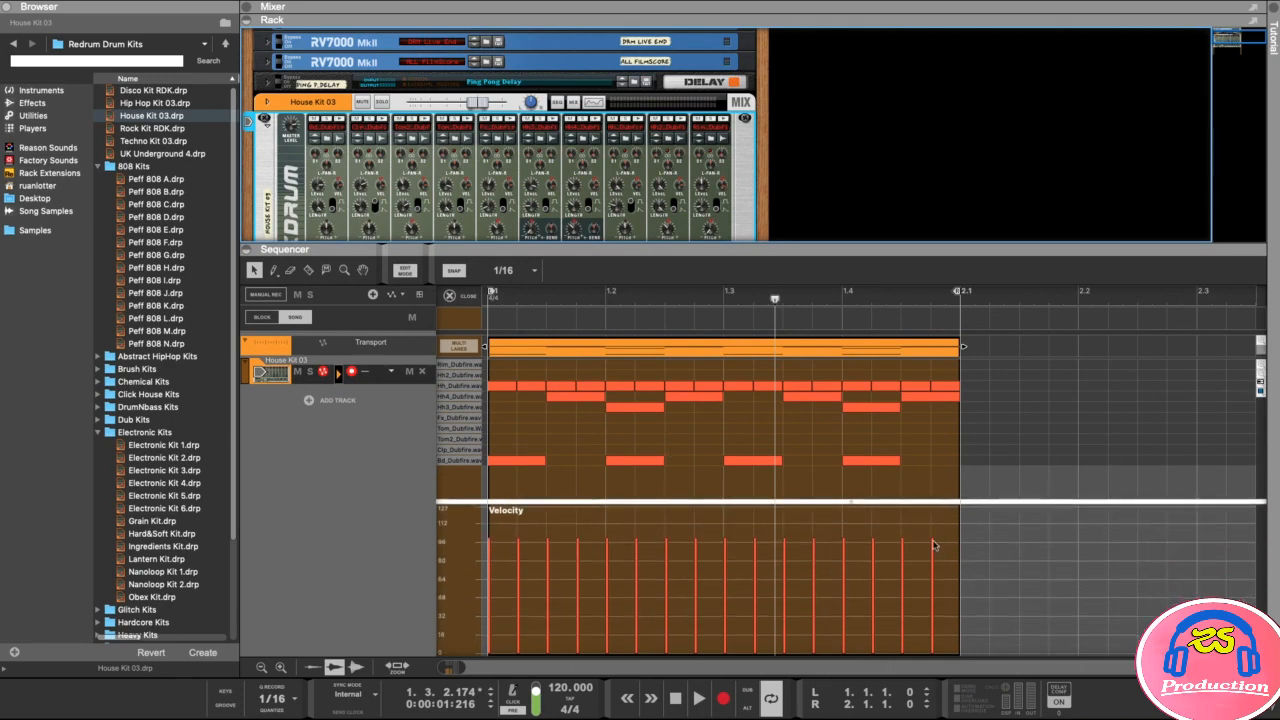
drag(632, 256, 632, 269)
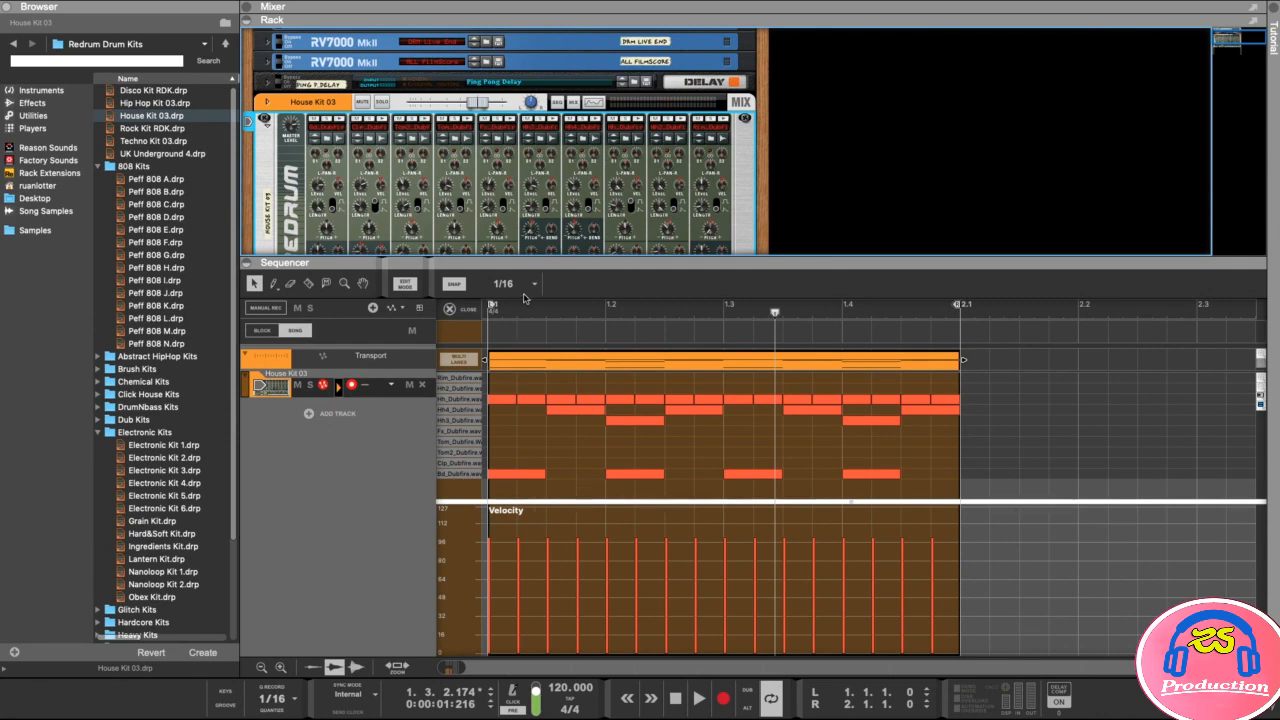
drag(554, 260, 572, 238)
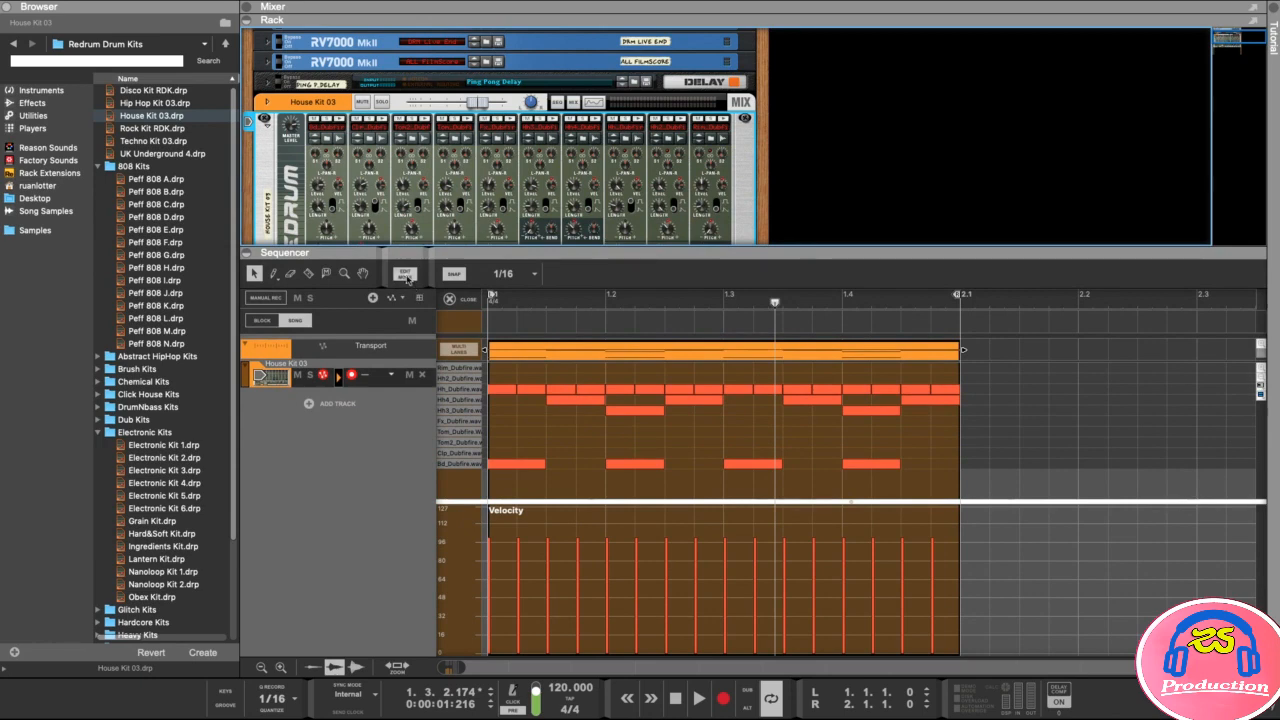
Outside Edit mode, copy the one-bar drum clip into bars 2 to 4 and extend the loop's right locator to bar 5.
click(404, 276)
click(605, 447)
click(531, 381)
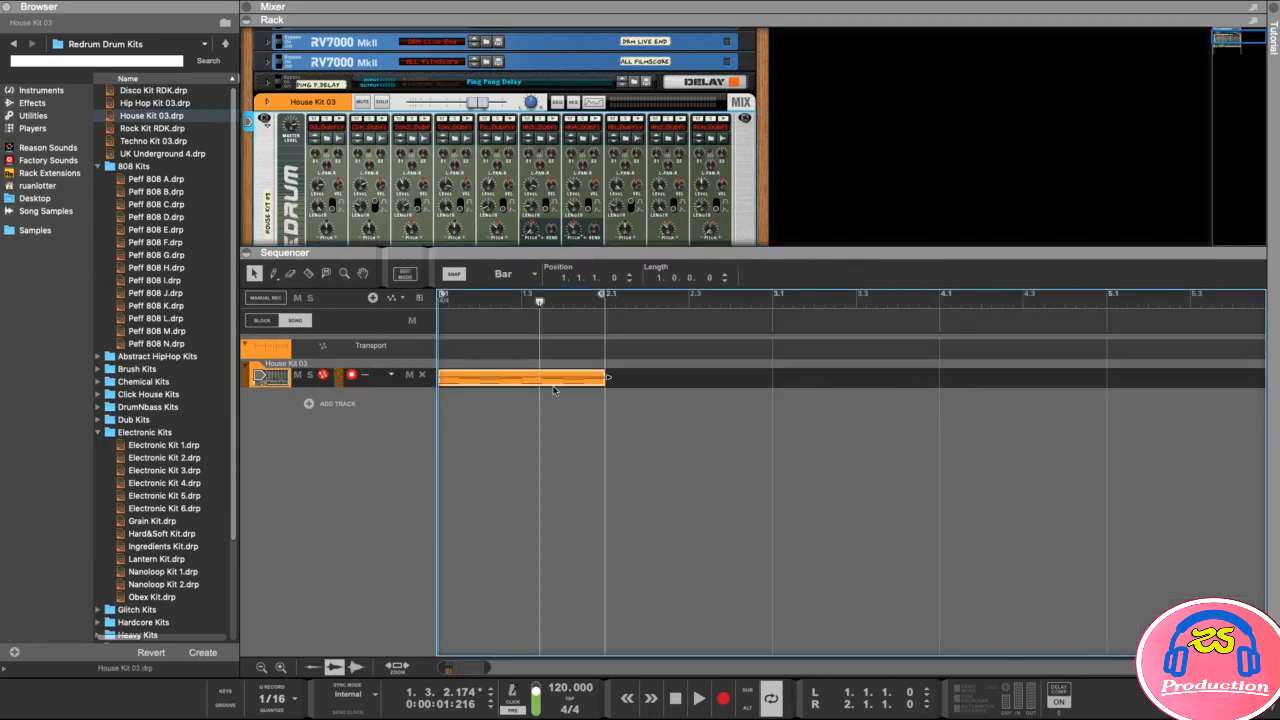
drag(538, 299, 443, 302)
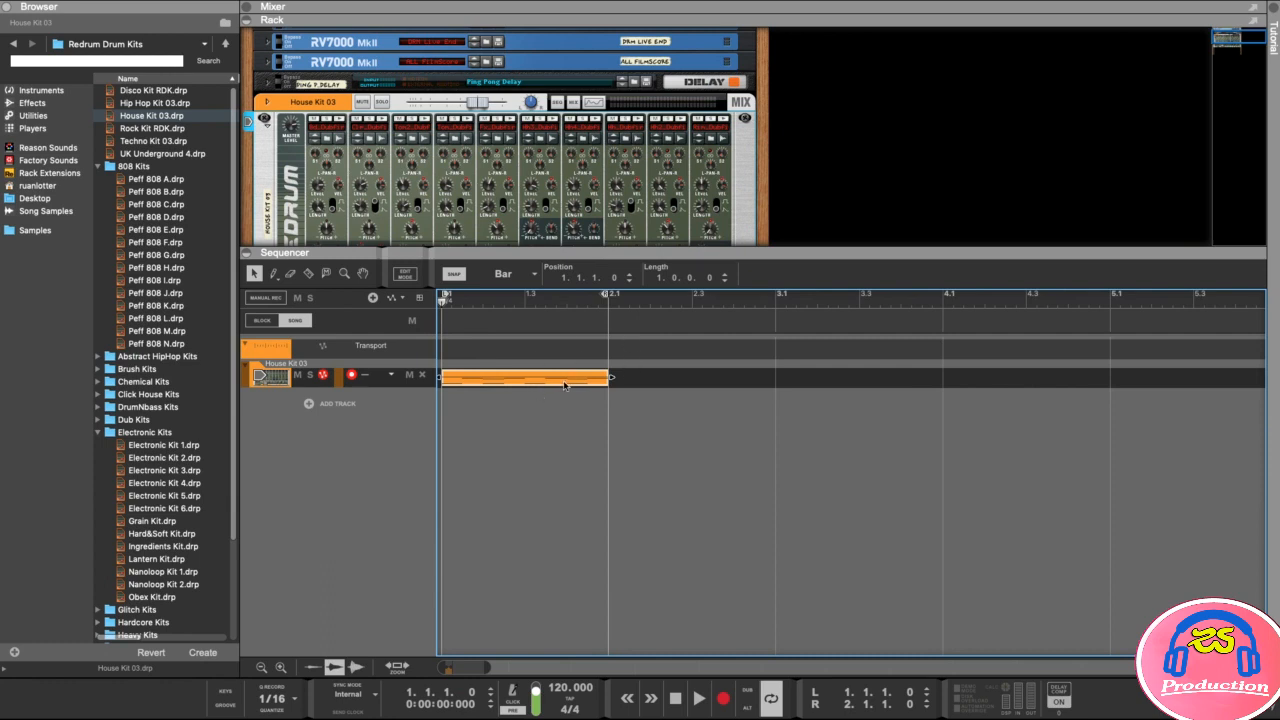
drag(525, 378, 980, 397)
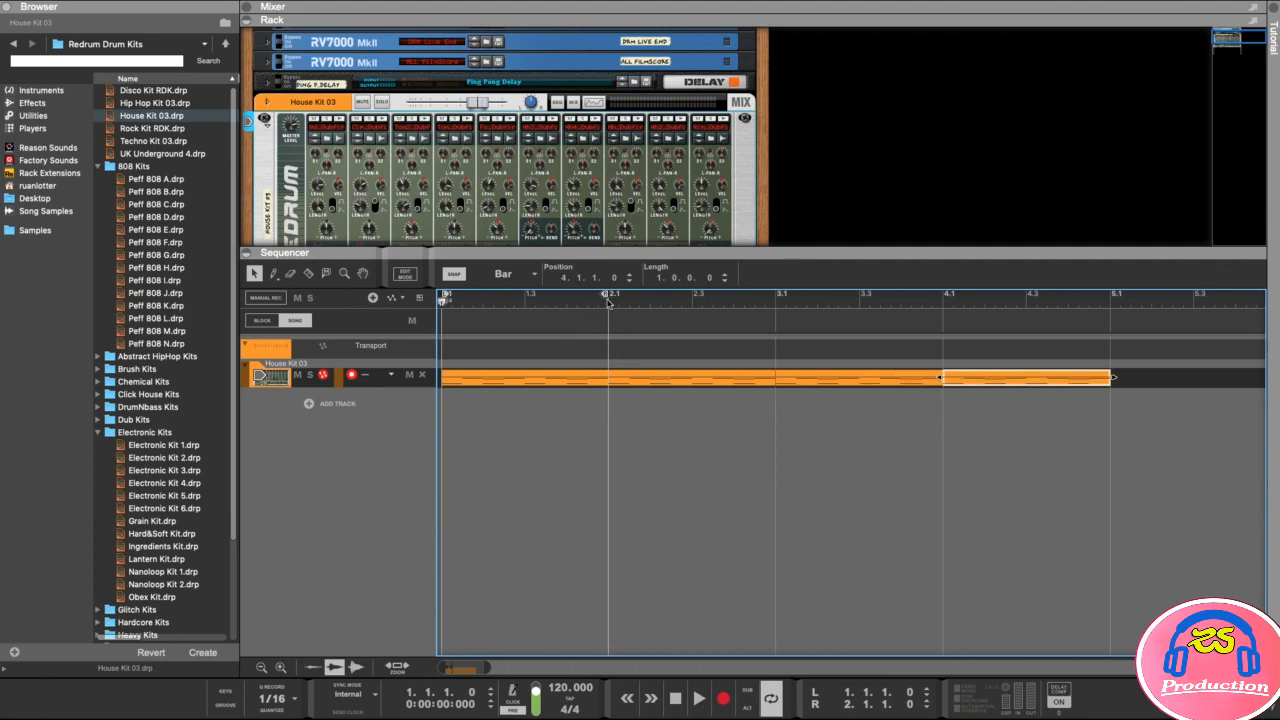
drag(607, 298, 1068, 300)
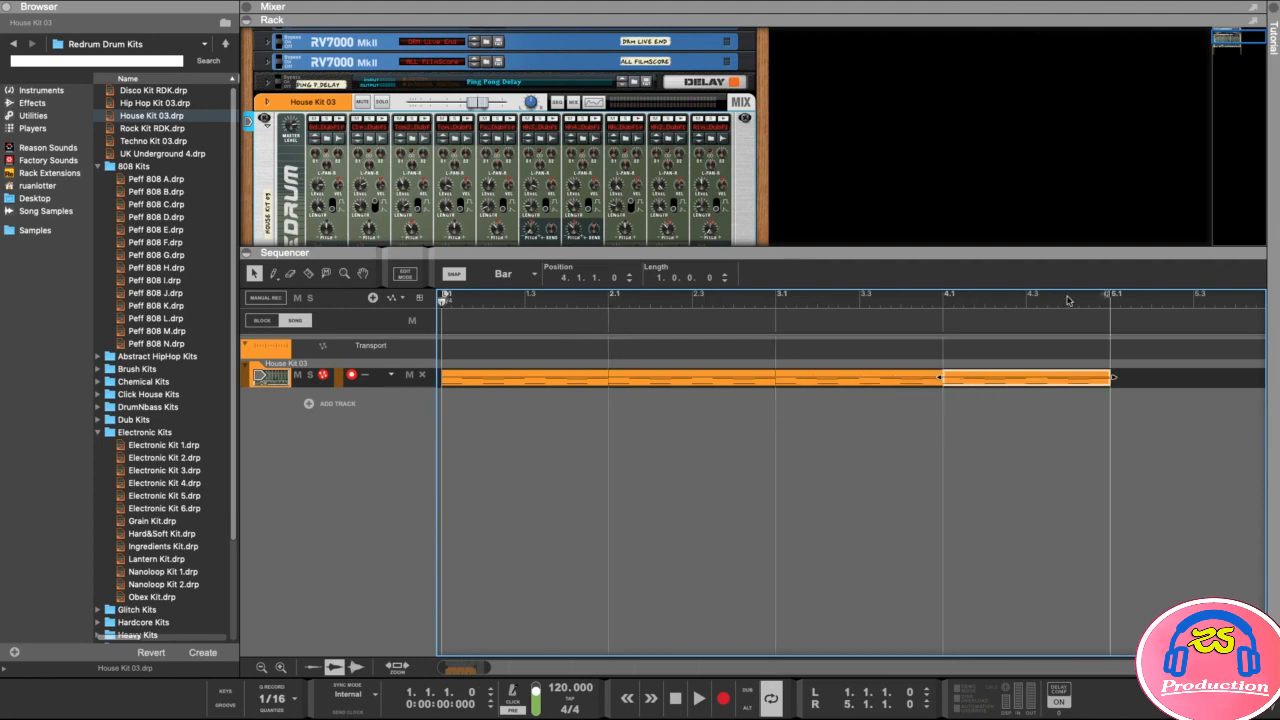
click(1064, 446)
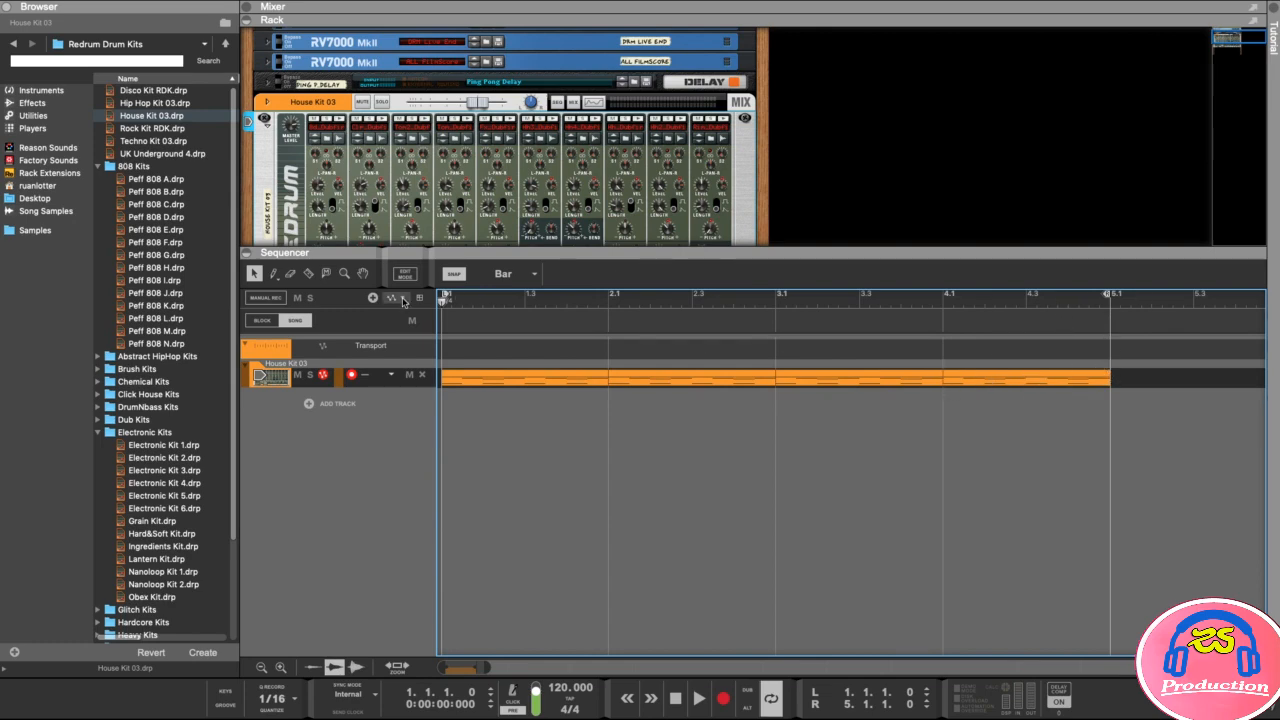
Play the start of the four-bar drum loop, stop it and place the playhead at bar 4.
key(space)
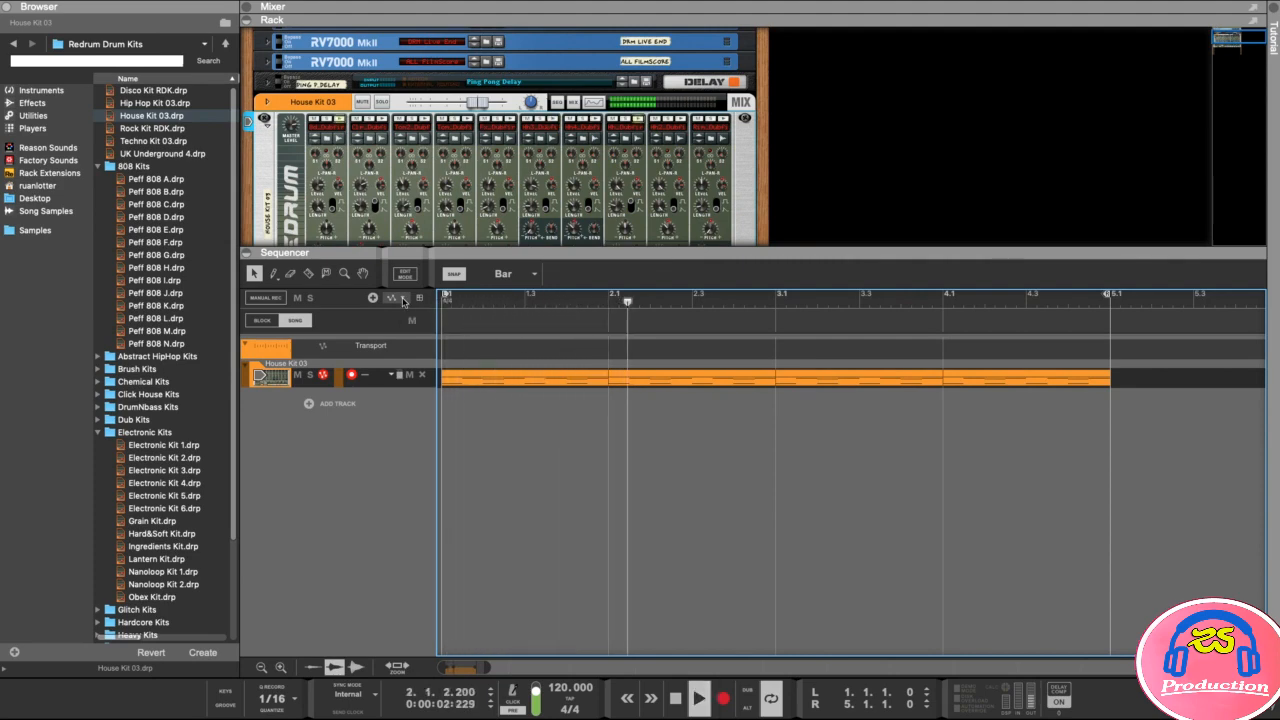
key(space)
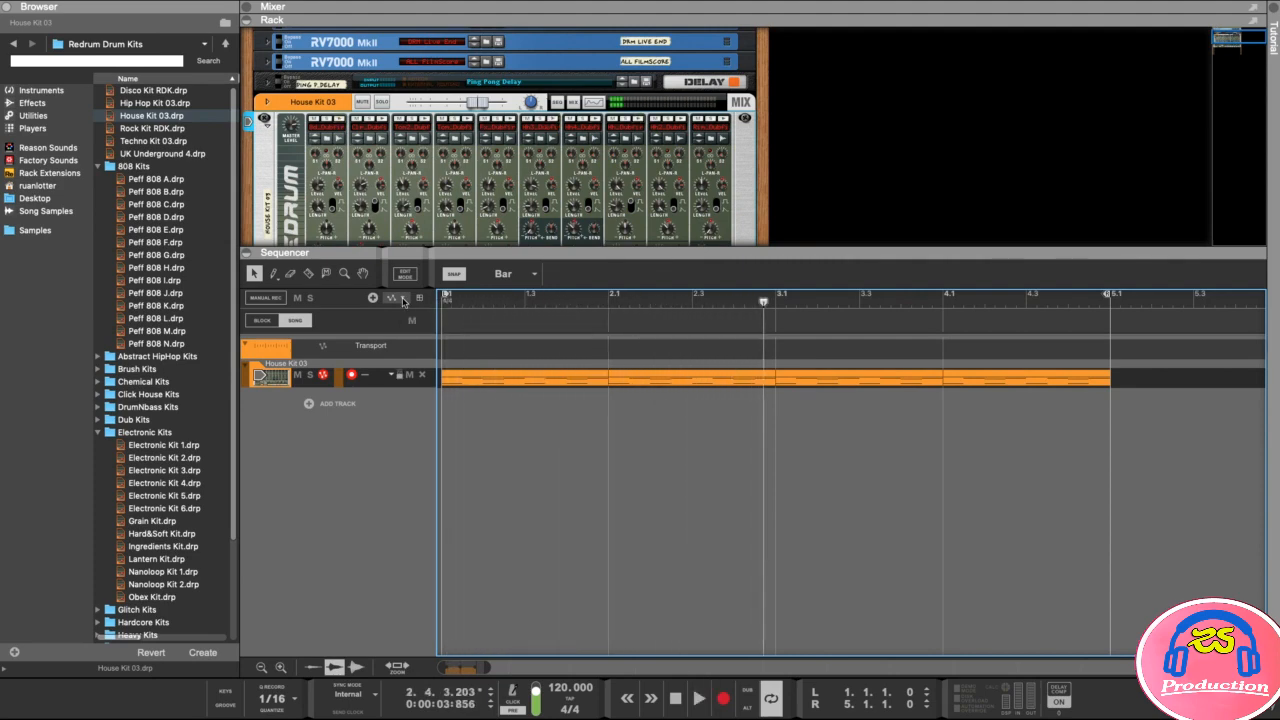
click(766, 302)
click(614, 304)
click(882, 300)
In the bar 4 clip, move the last bass drum note one sixteenth earlier to position 4.3.4.0, and leave Edit mode.
click(992, 381)
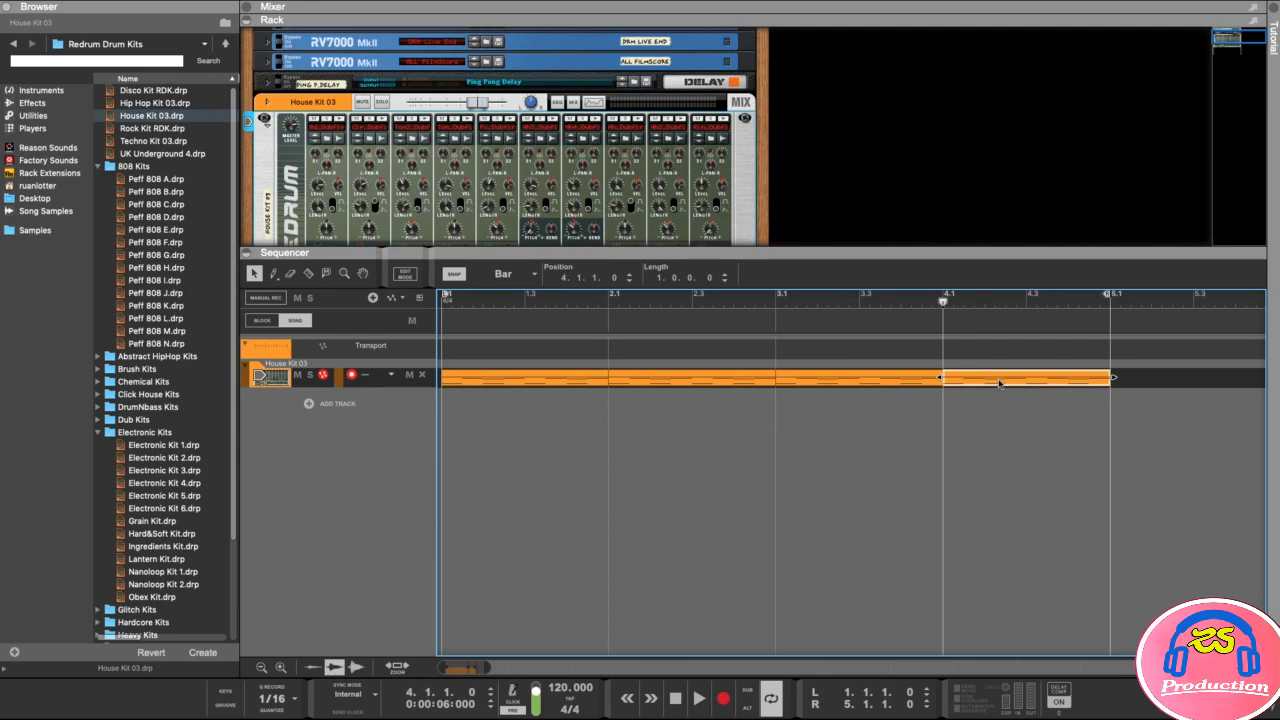
double_click(998, 381)
scroll(1014, 470, right, 5)
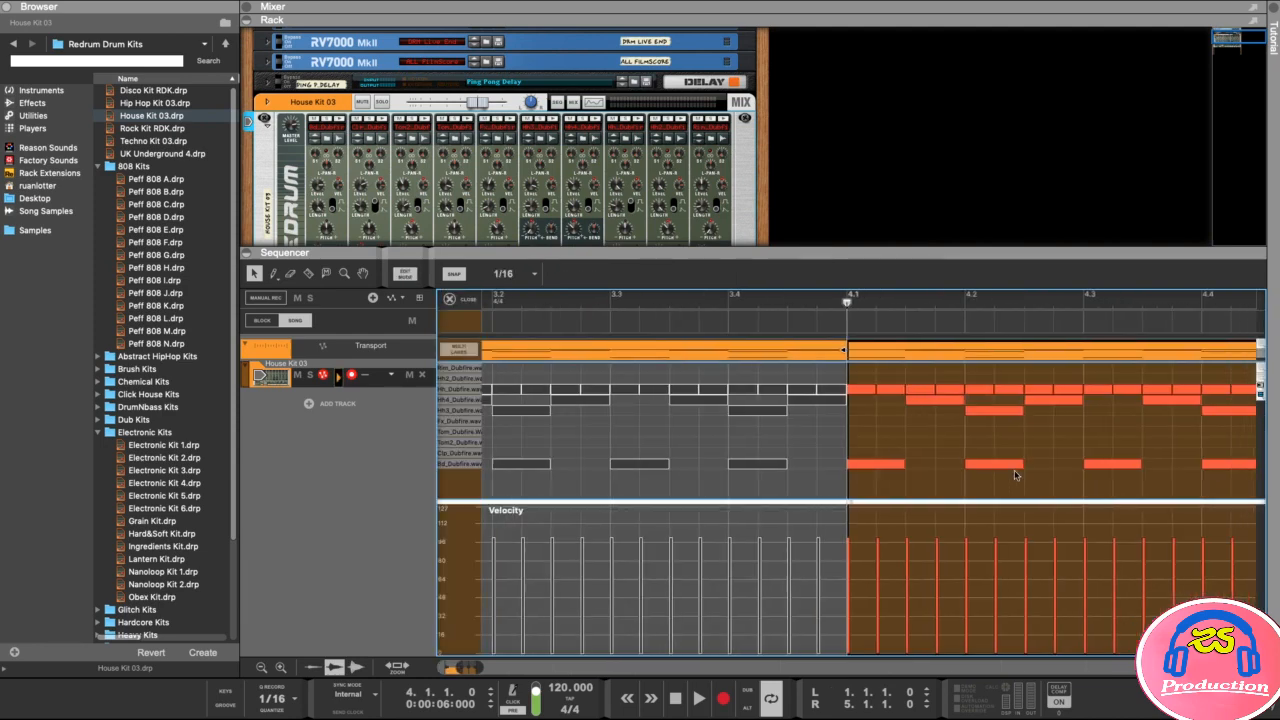
drag(800, 250, 793, 137)
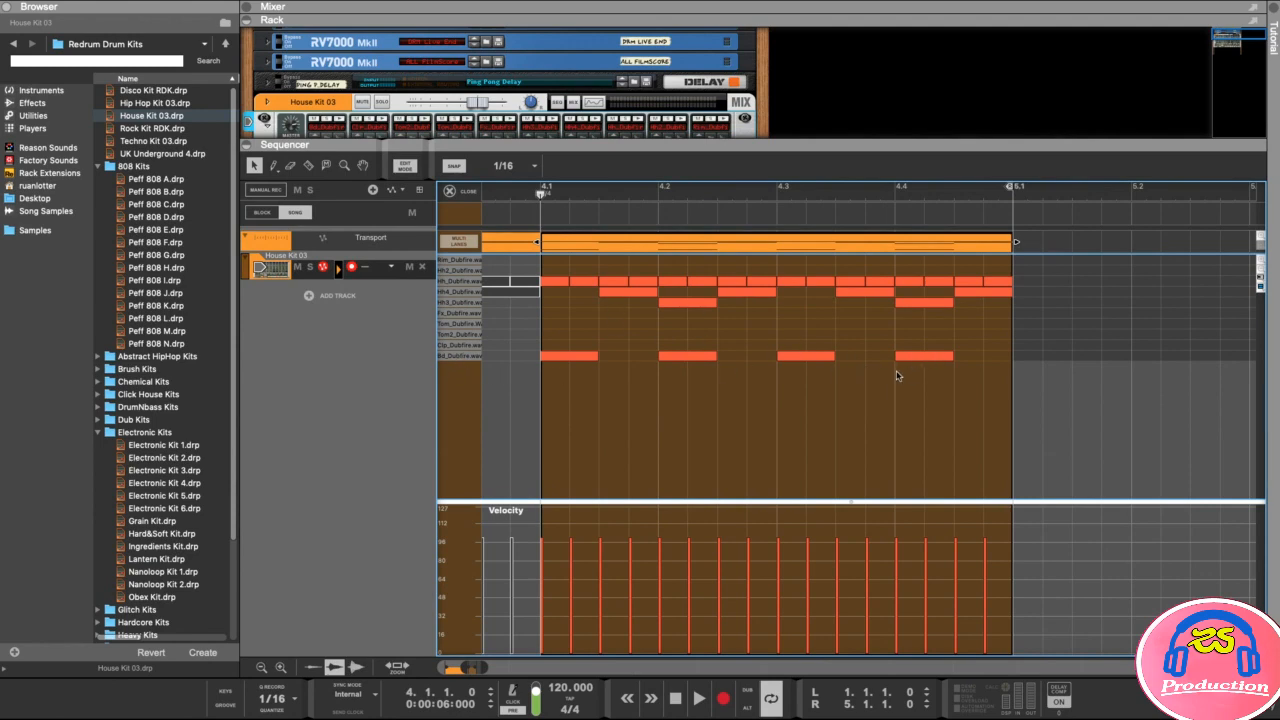
click(918, 357)
drag(918, 357, 887, 358)
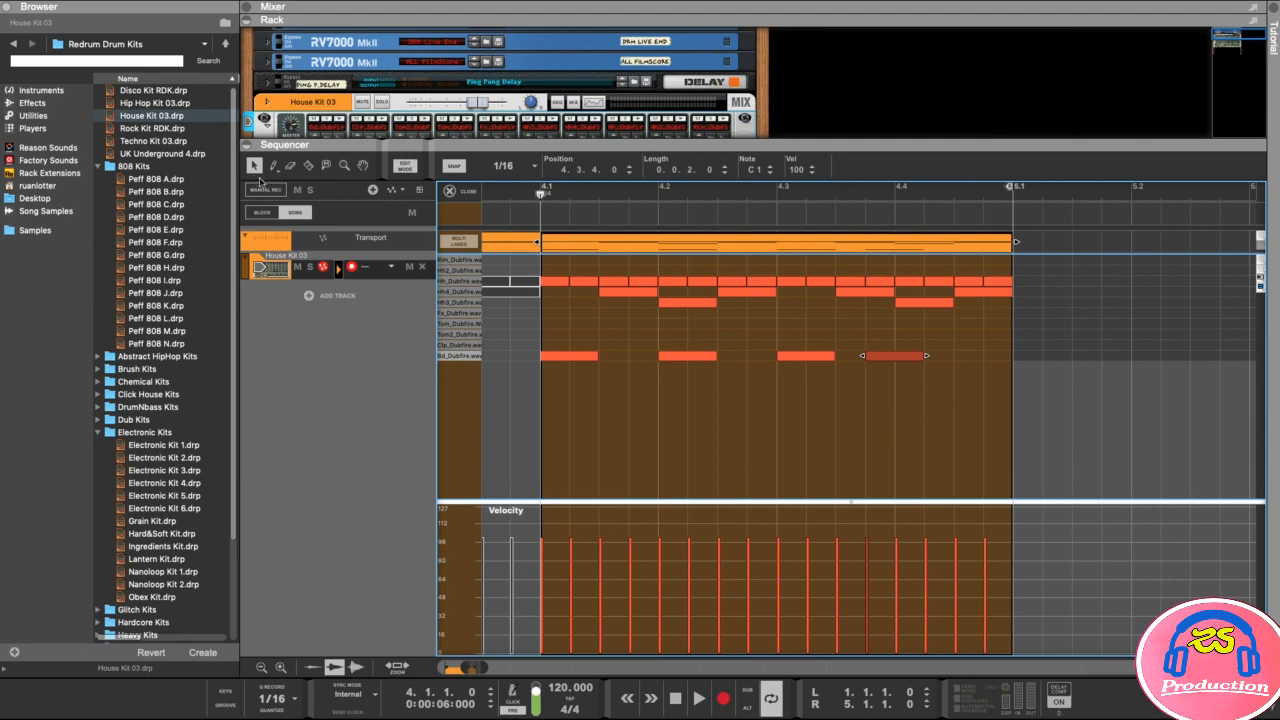
click(405, 166)
Set the clip color of the bar 4 clip to Kelly Green.
key(space)
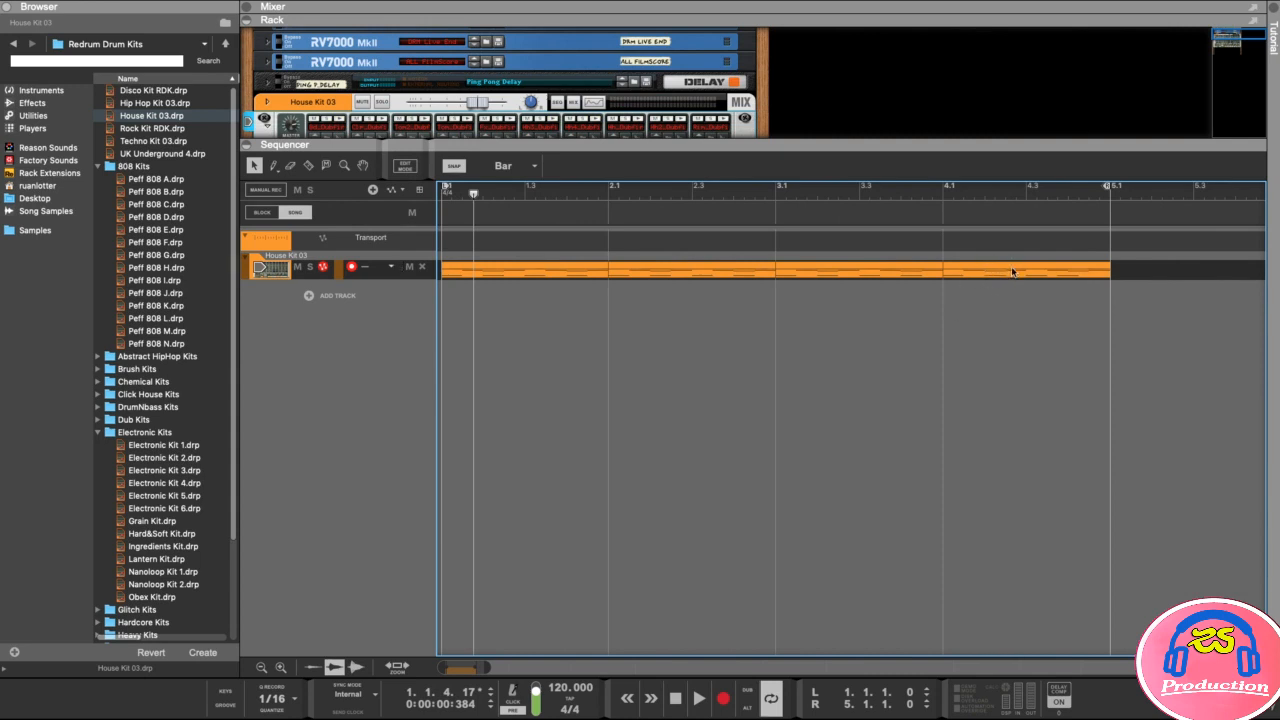
right_click(995, 270)
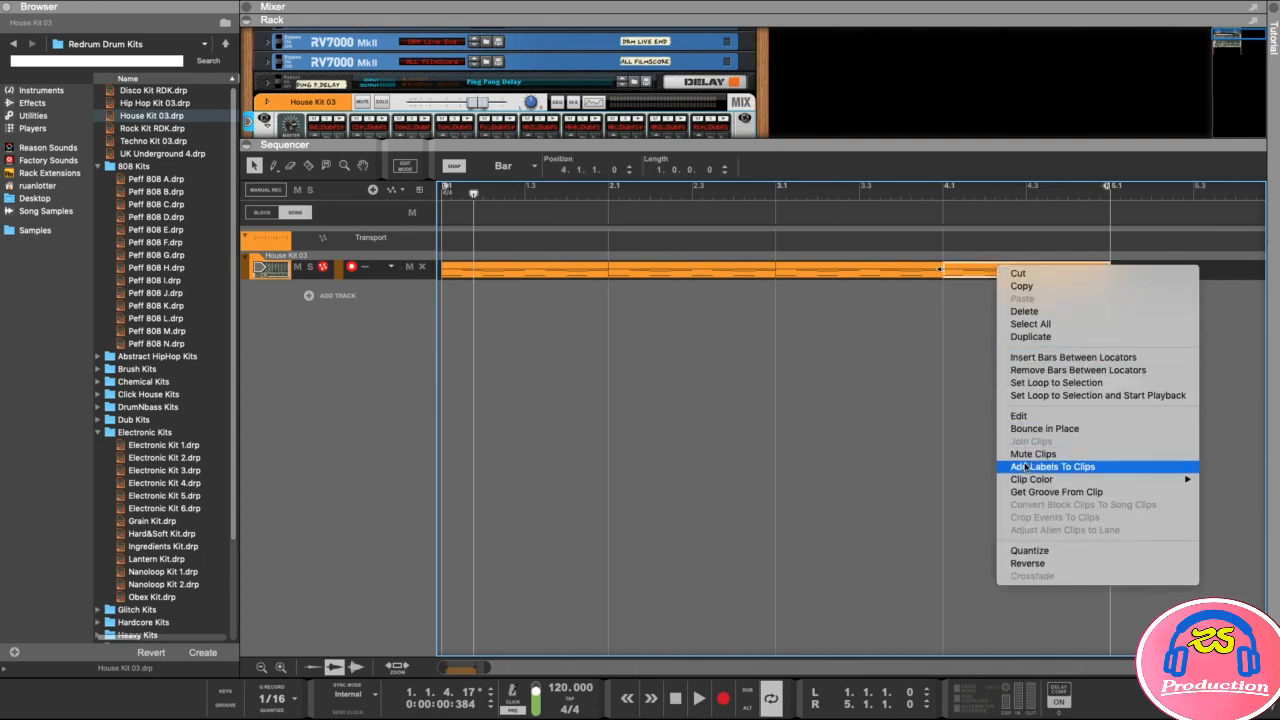
mouse_move(1030, 480)
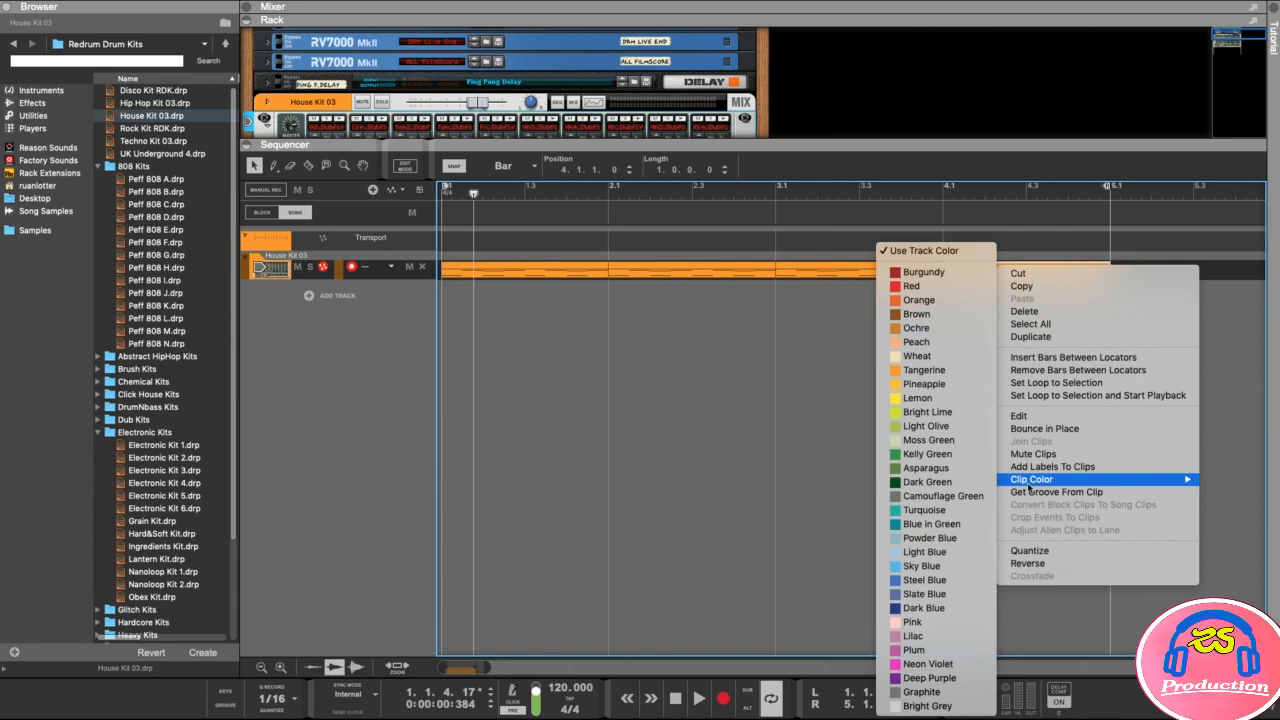
click(930, 455)
click(618, 334)
Play the four-bar loop to hear the bar 4 variation, and return the playhead to the song start.
click(479, 189)
key(space)
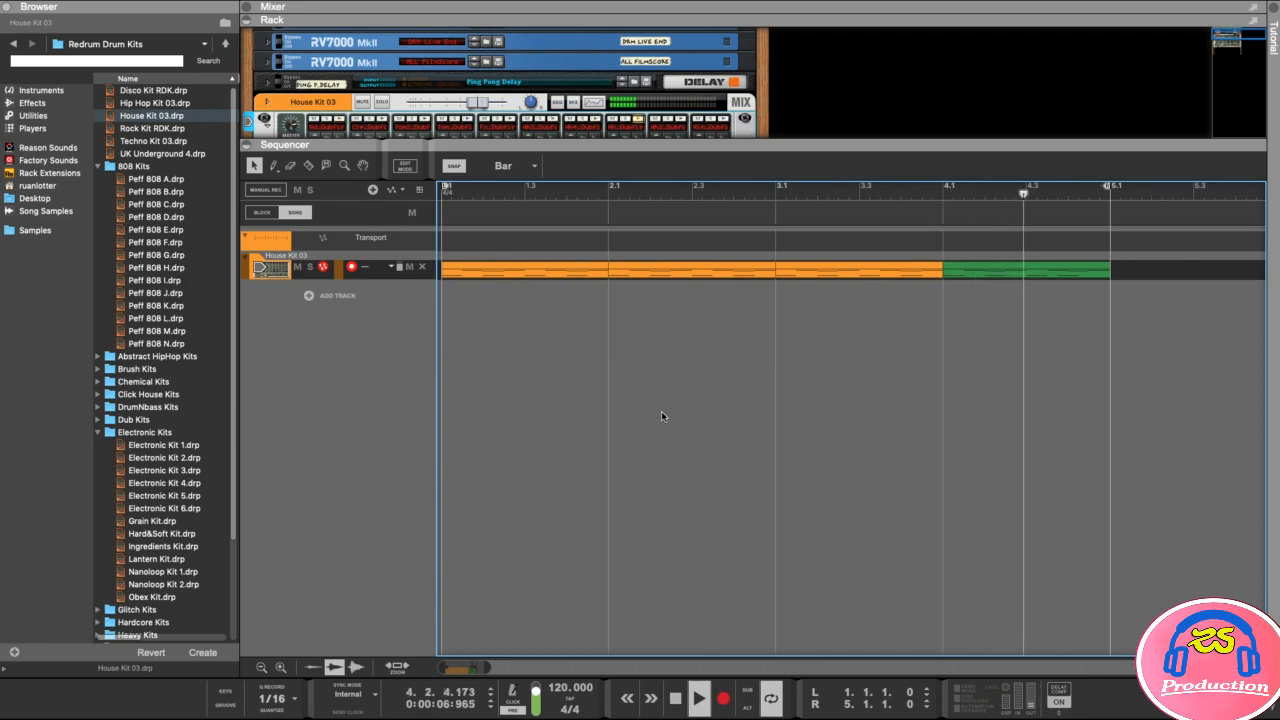
key(space)
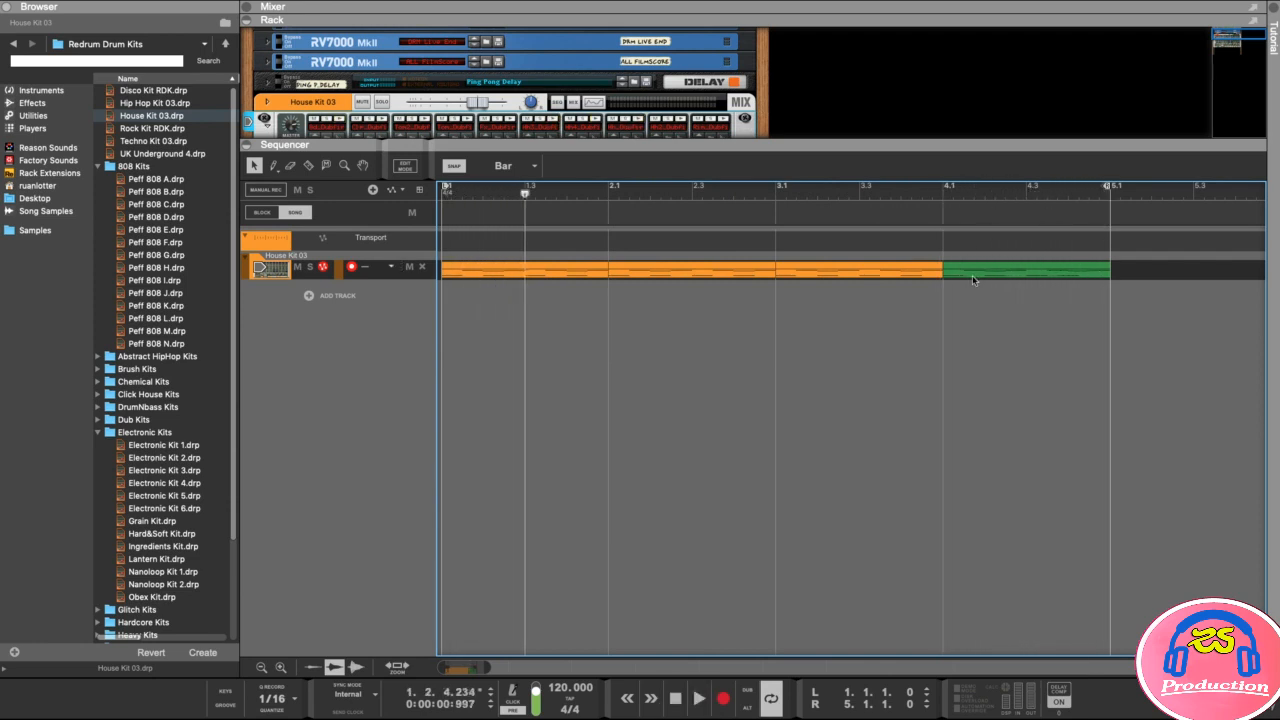
click(503, 189)
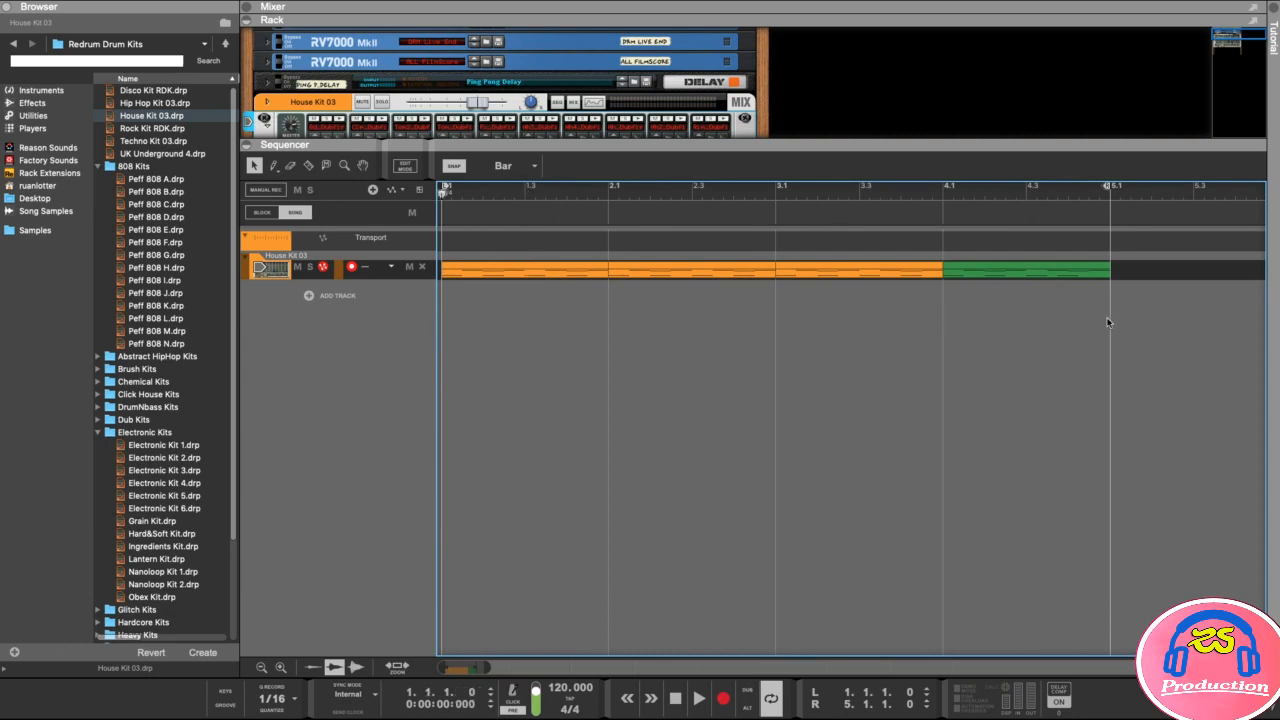
Enlarge the rack area to show the whole Redrum with its pattern section above the sequencer.
drag(801, 145, 797, 366)
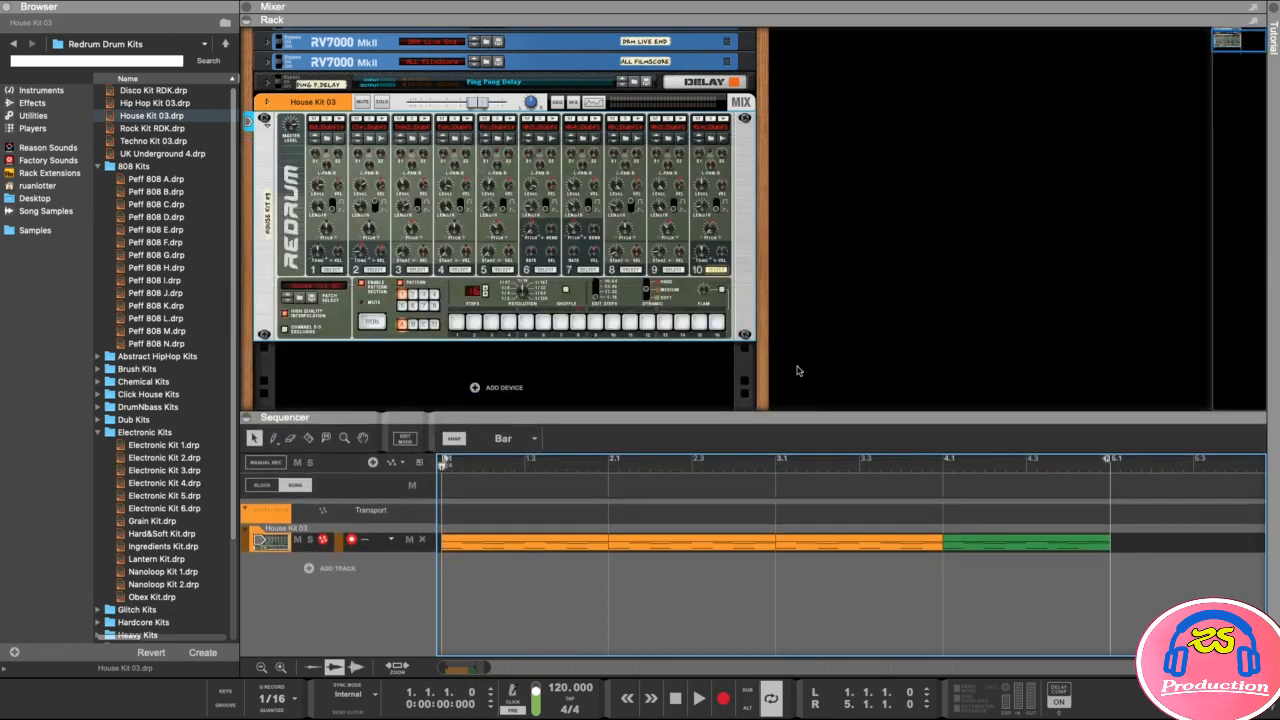
scroll(864, 270, down, 2)
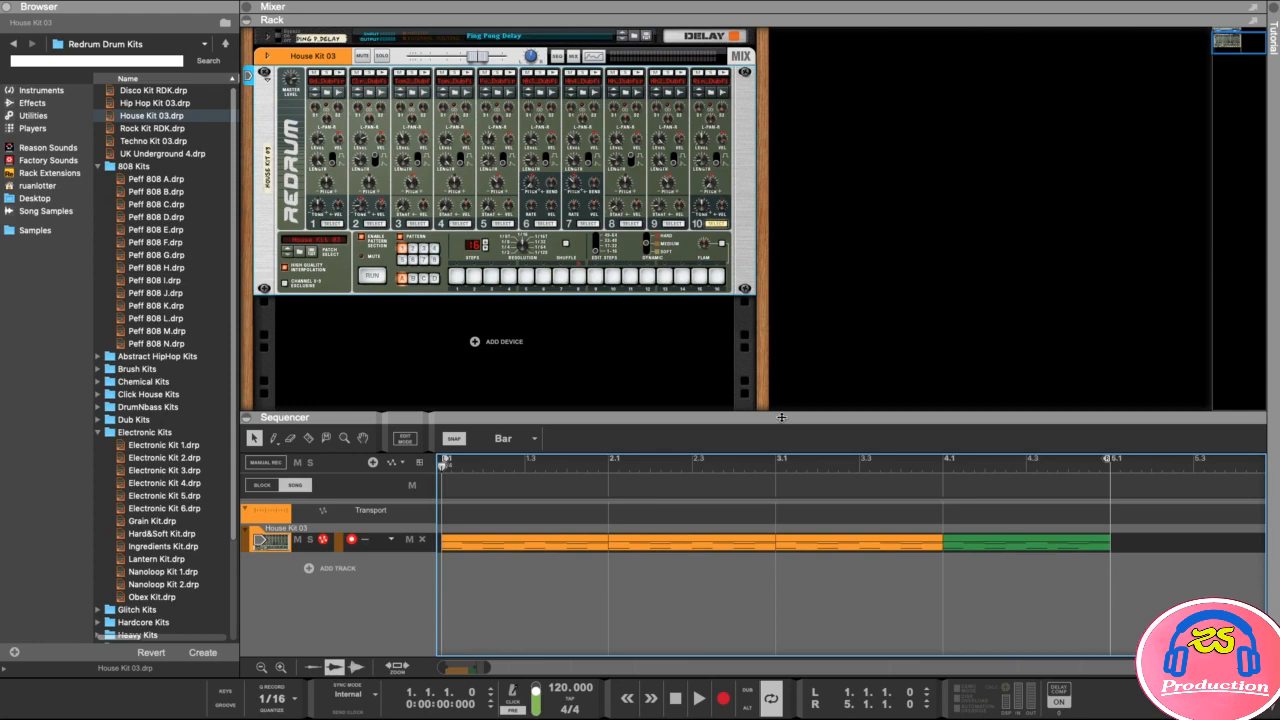
drag(780, 418, 782, 387)
scroll(928, 236, down, 1)
scroll(928, 236, up, 1)
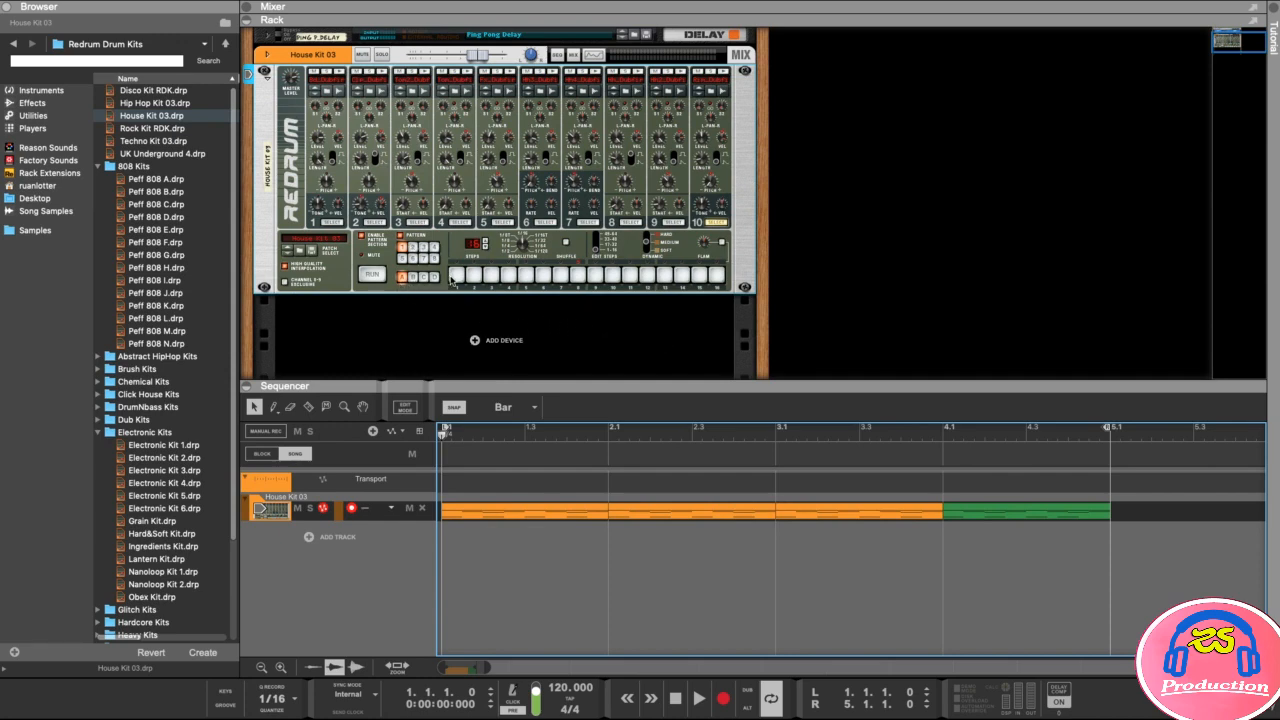
Open the bar 1 clip to examine its drum notes, leave Edit mode and bring the full Redrum back into view.
double_click(557, 517)
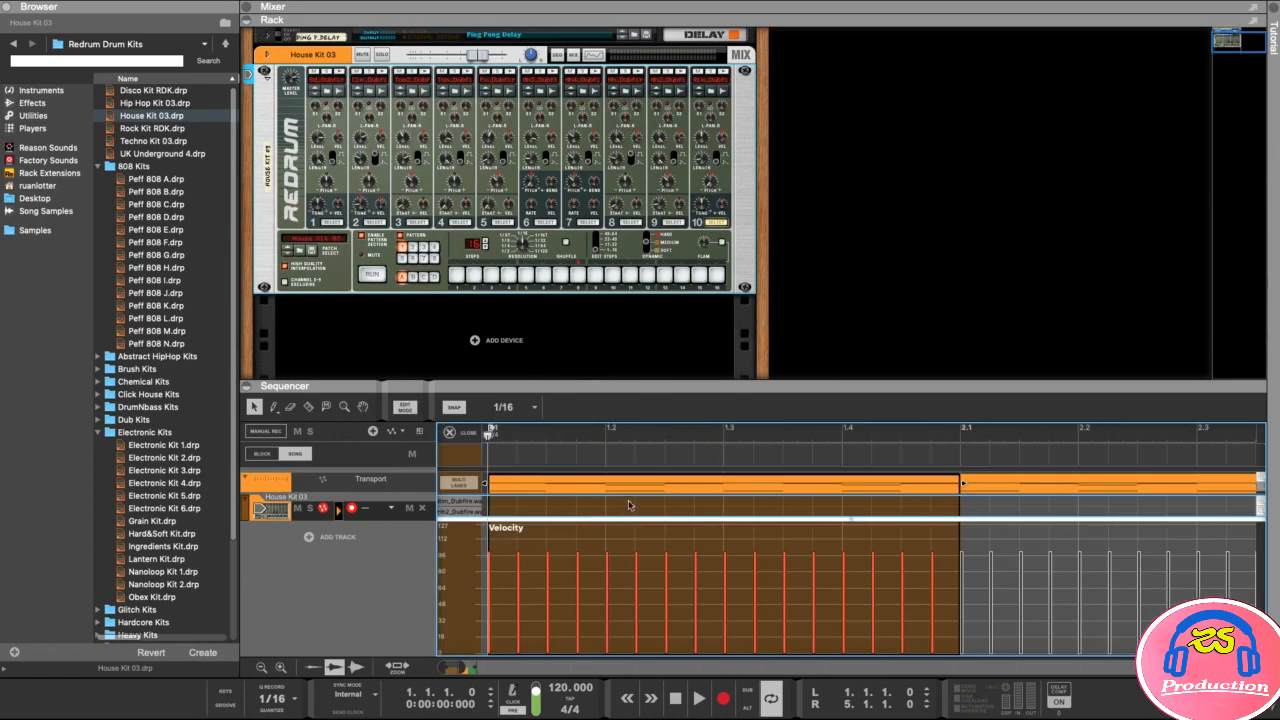
drag(641, 380, 549, 244)
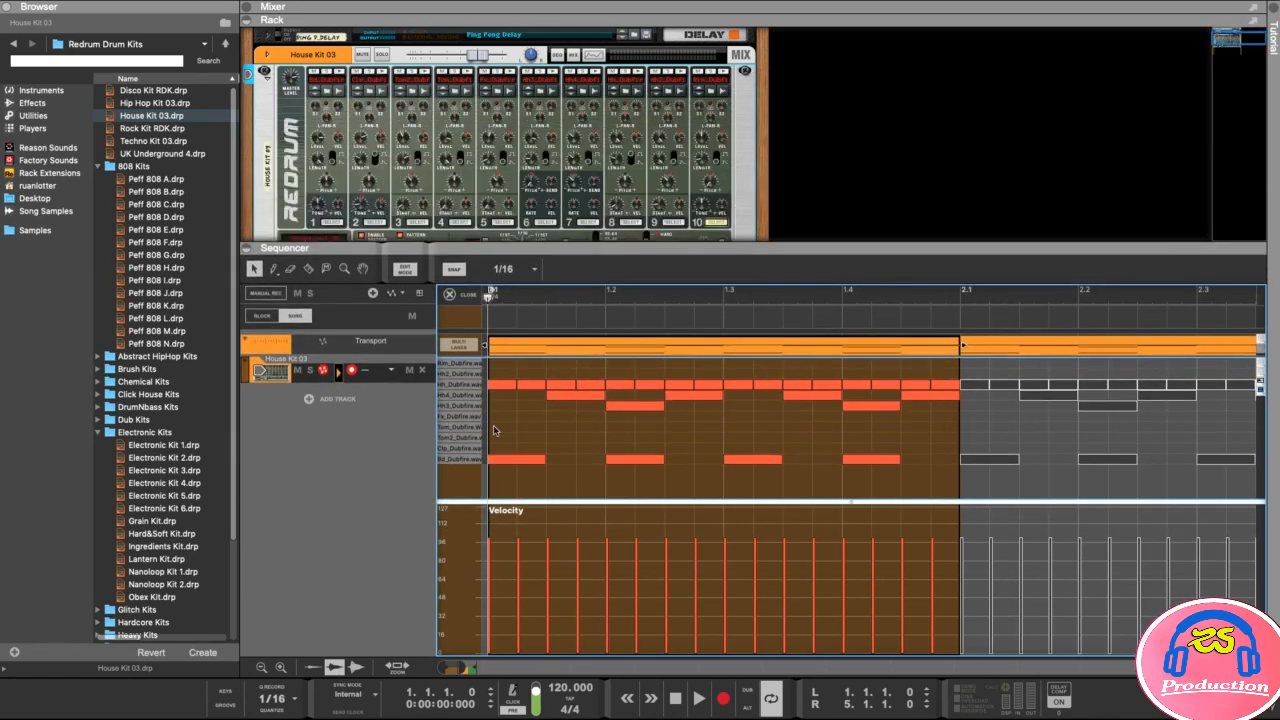
click(405, 268)
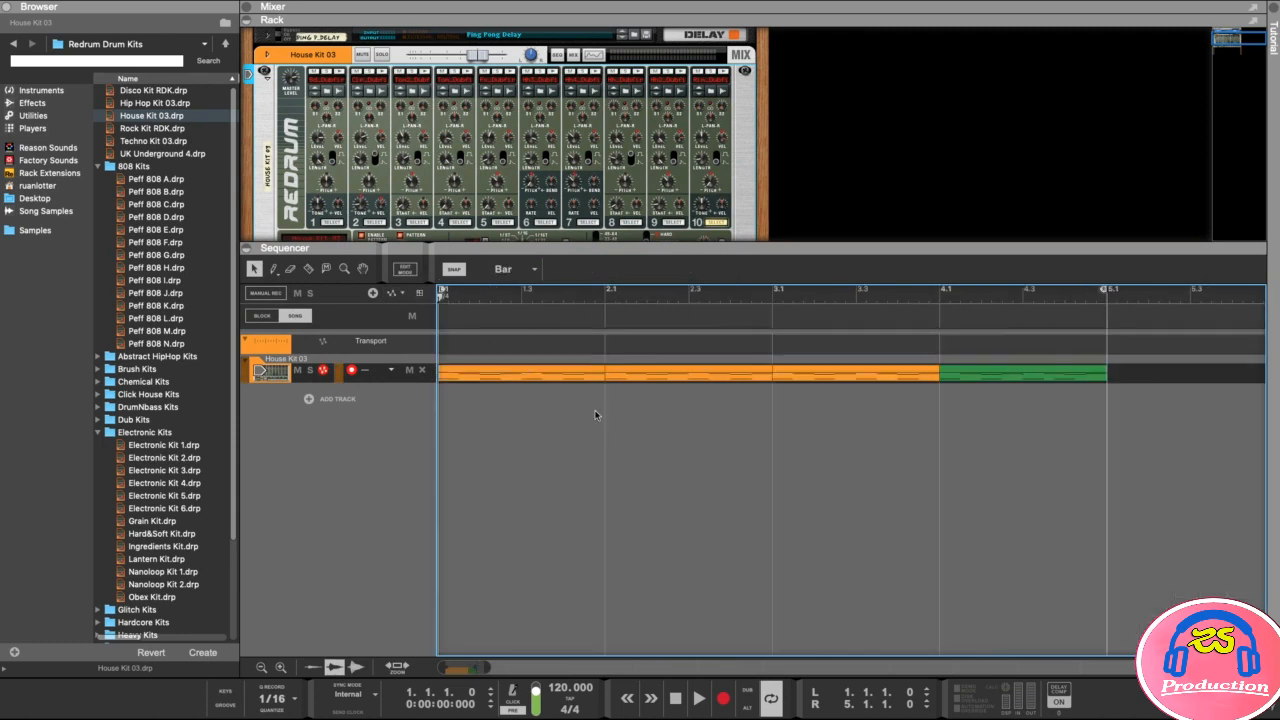
drag(832, 245, 777, 320)
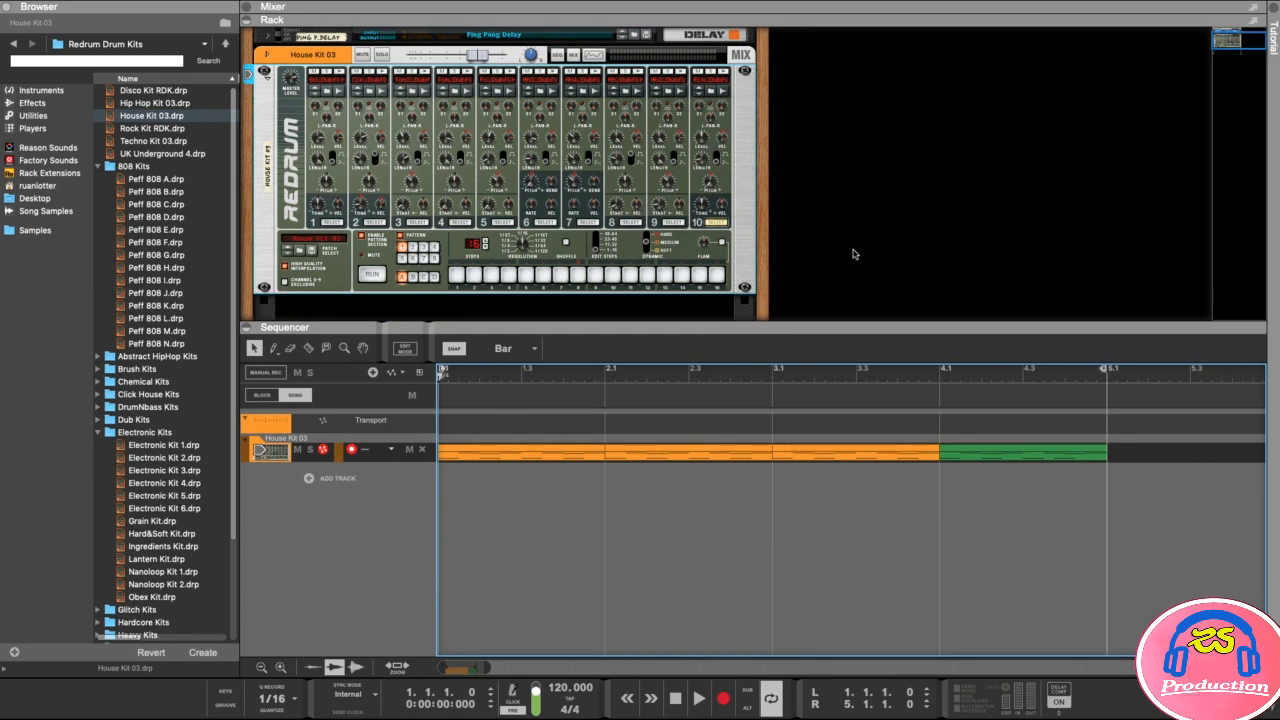